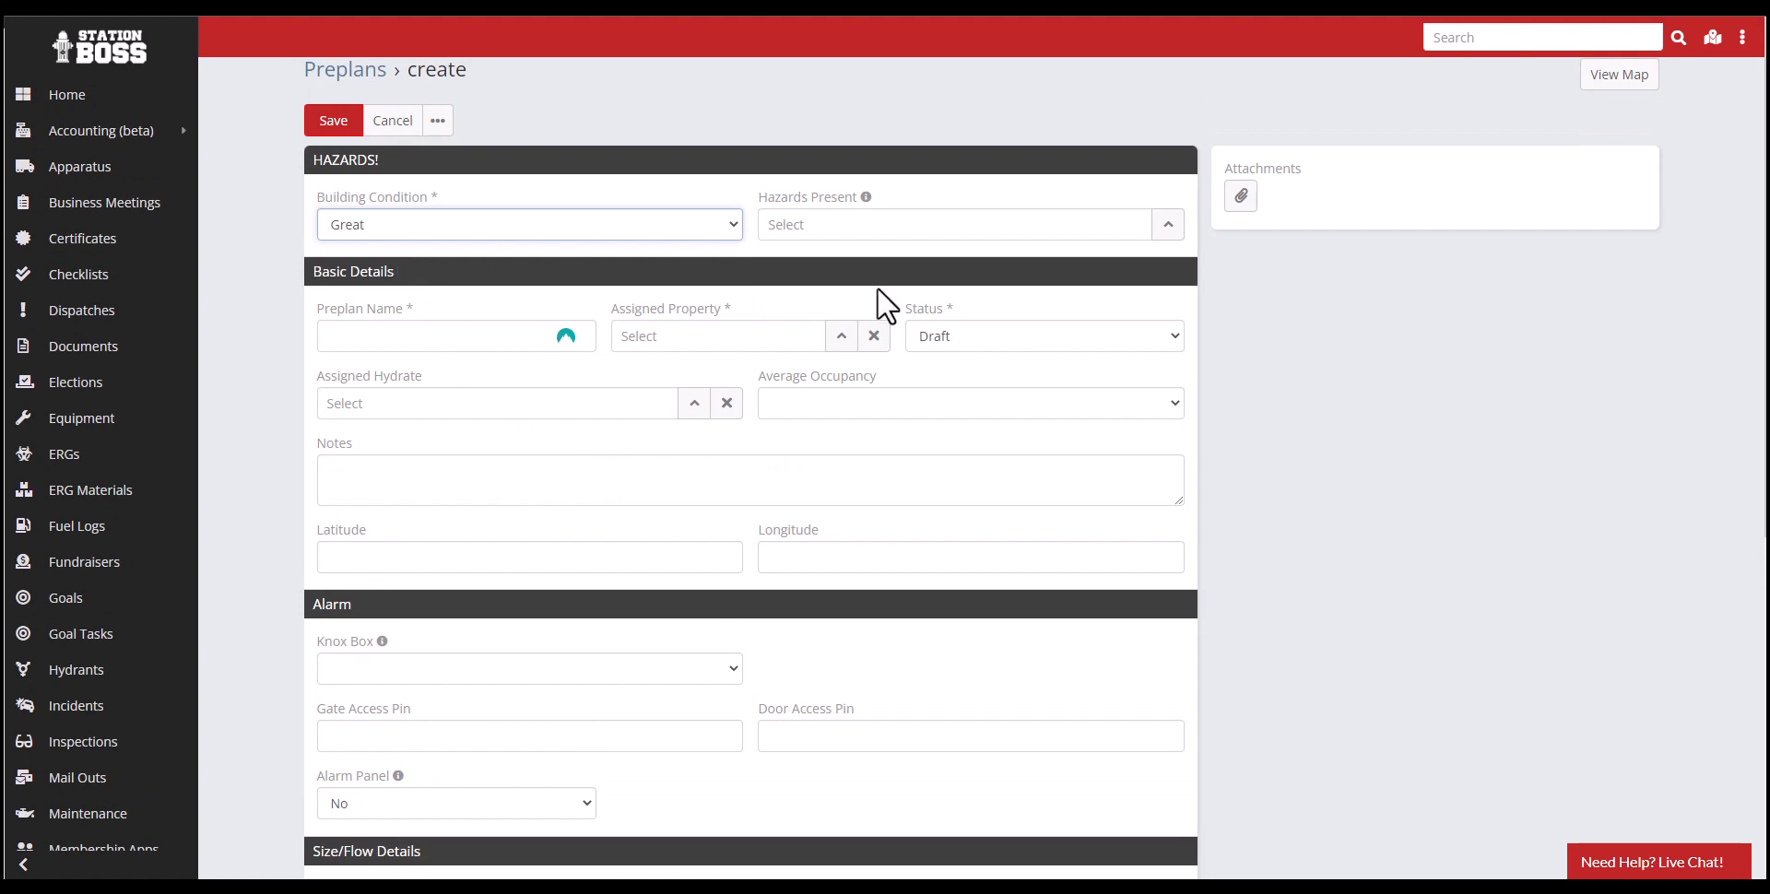
- Set the building condition to Great and add Oxygen Tank(s), Saline Tank(s) and Swimming Pool as the hazards present
click(375, 231)
click(418, 255)
click(1166, 227)
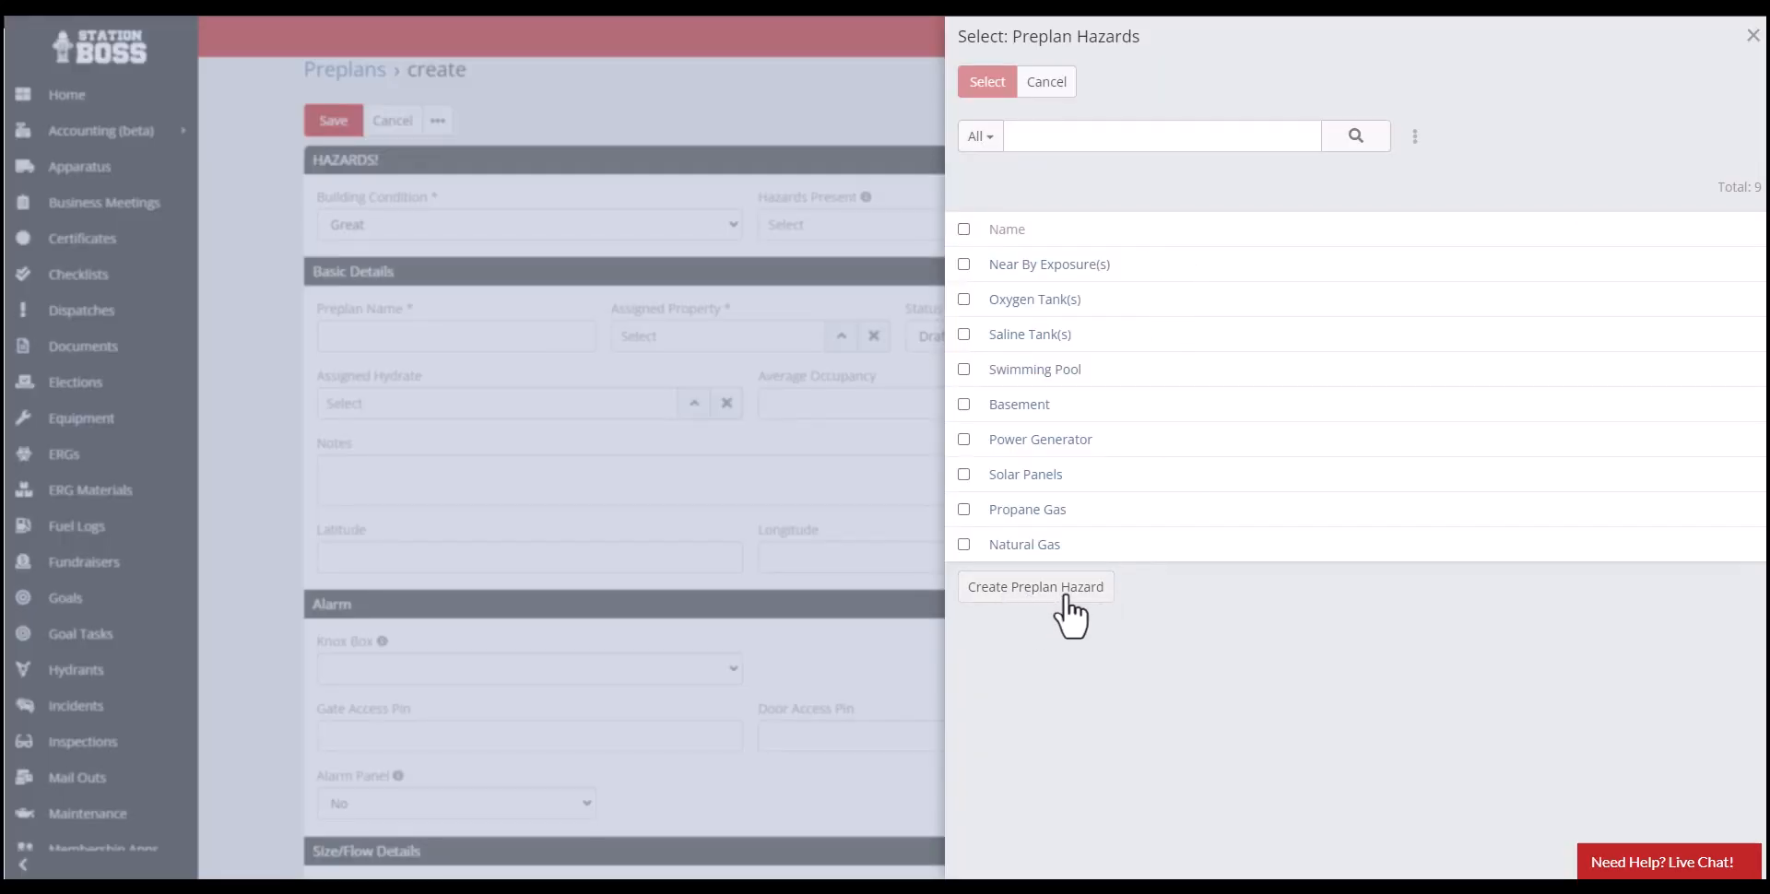
click(964, 369)
click(964, 335)
click(964, 299)
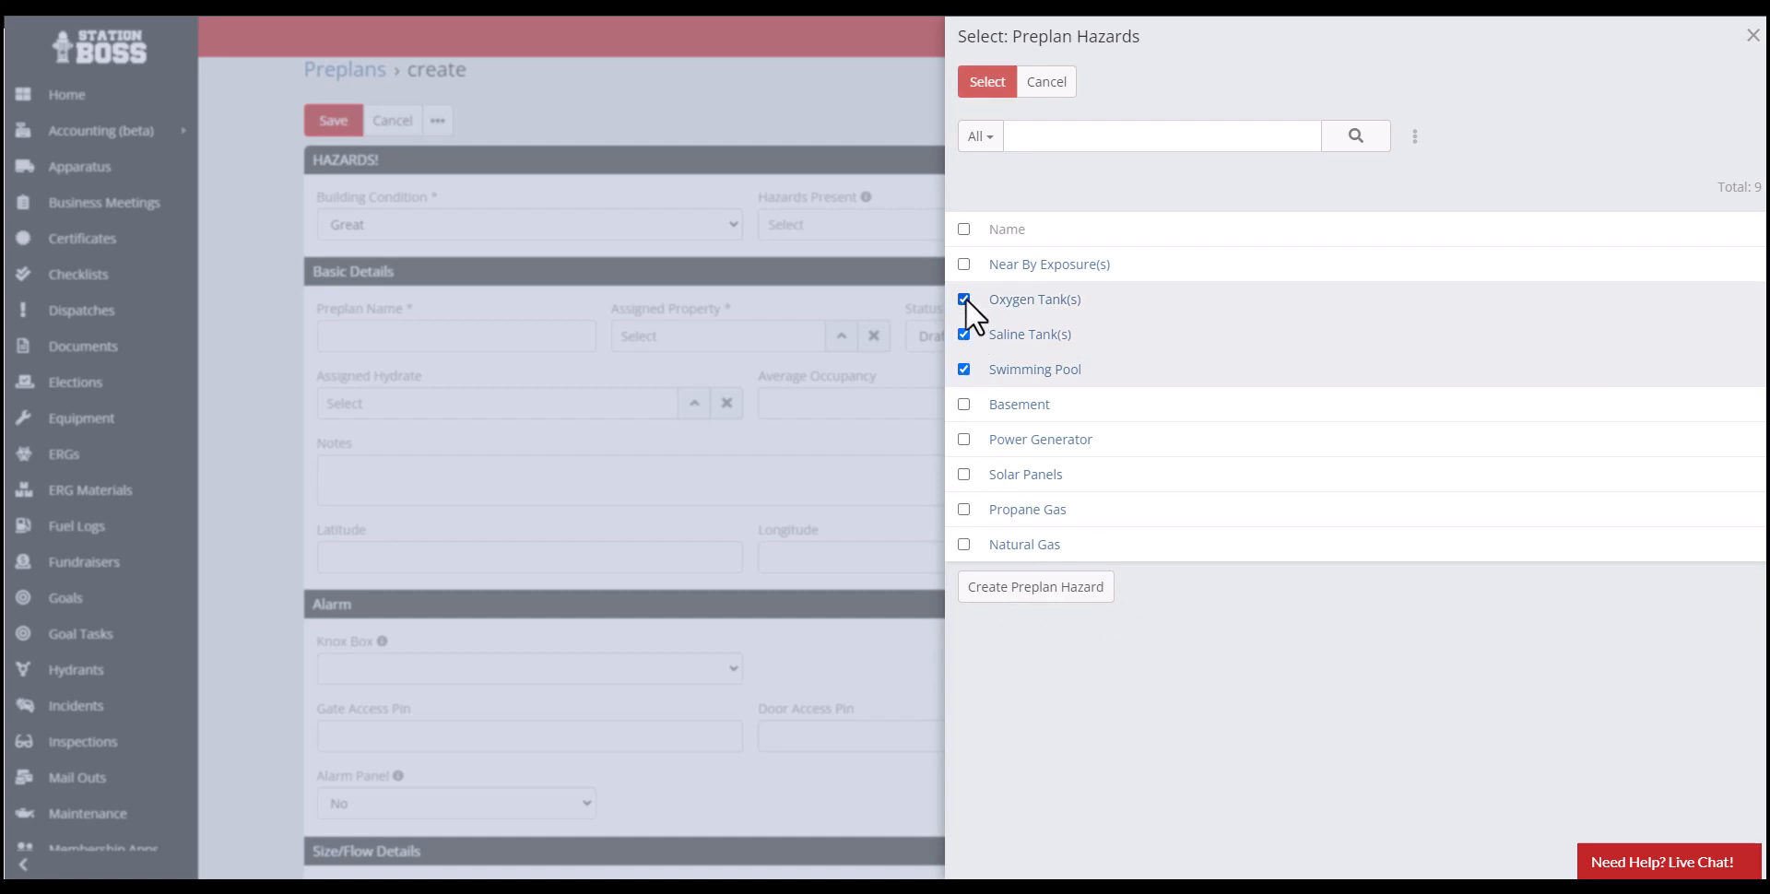
click(987, 82)
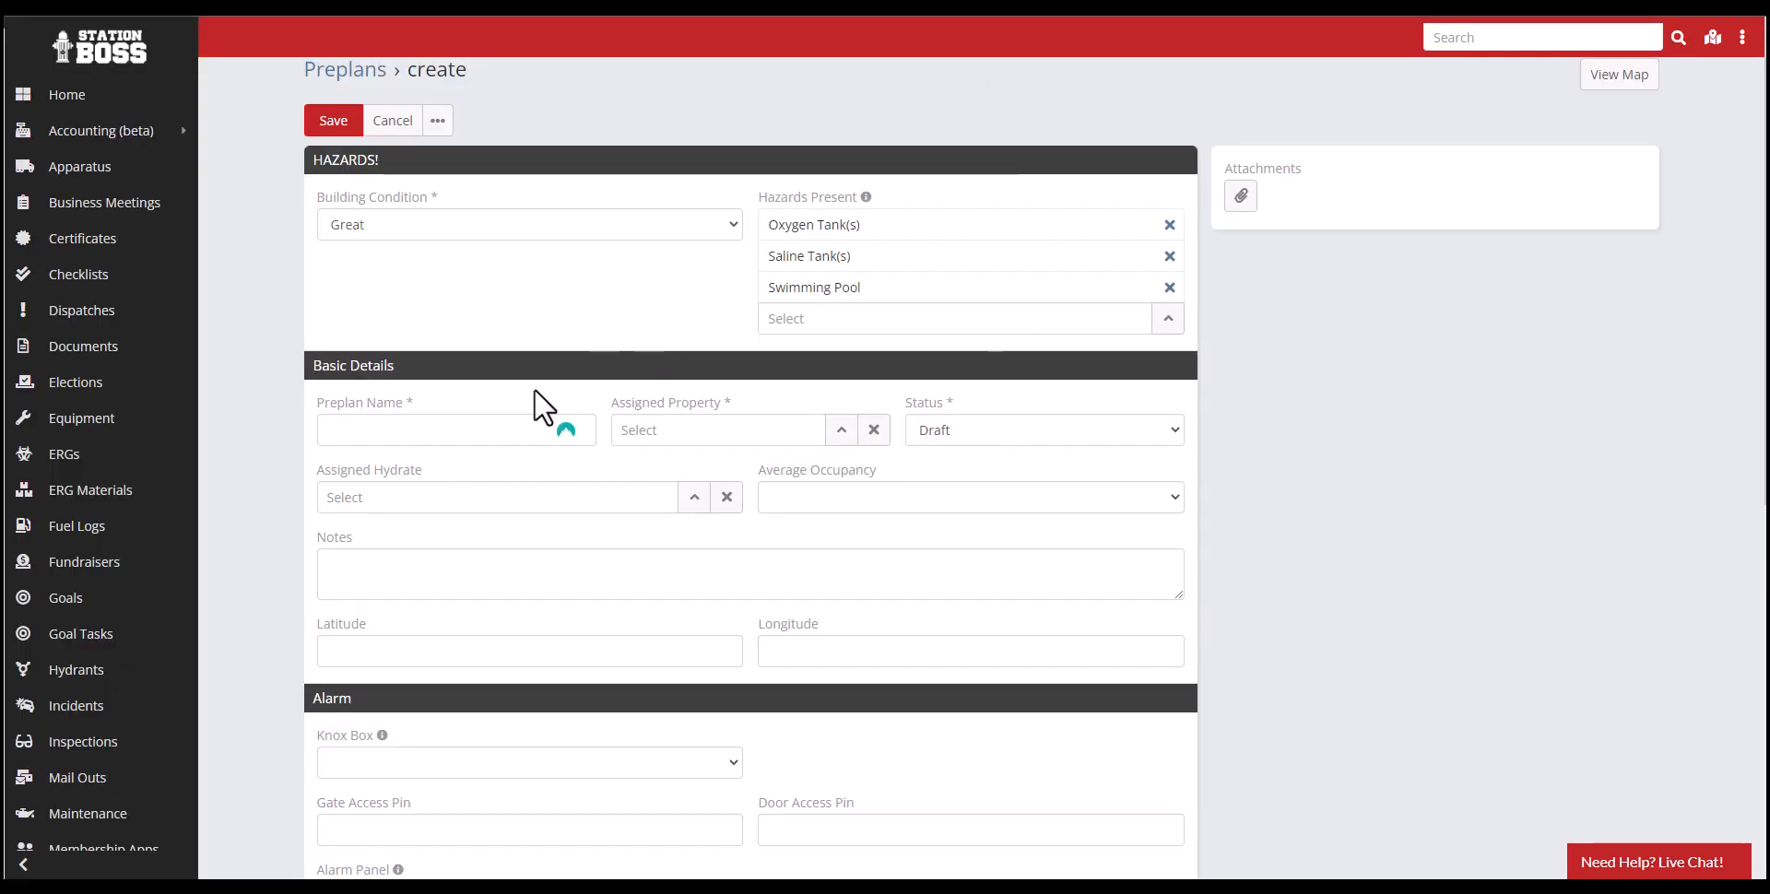
- Name the preplan "Test Only" and assign the property by looking up its street number
click(406, 441)
text(Test )
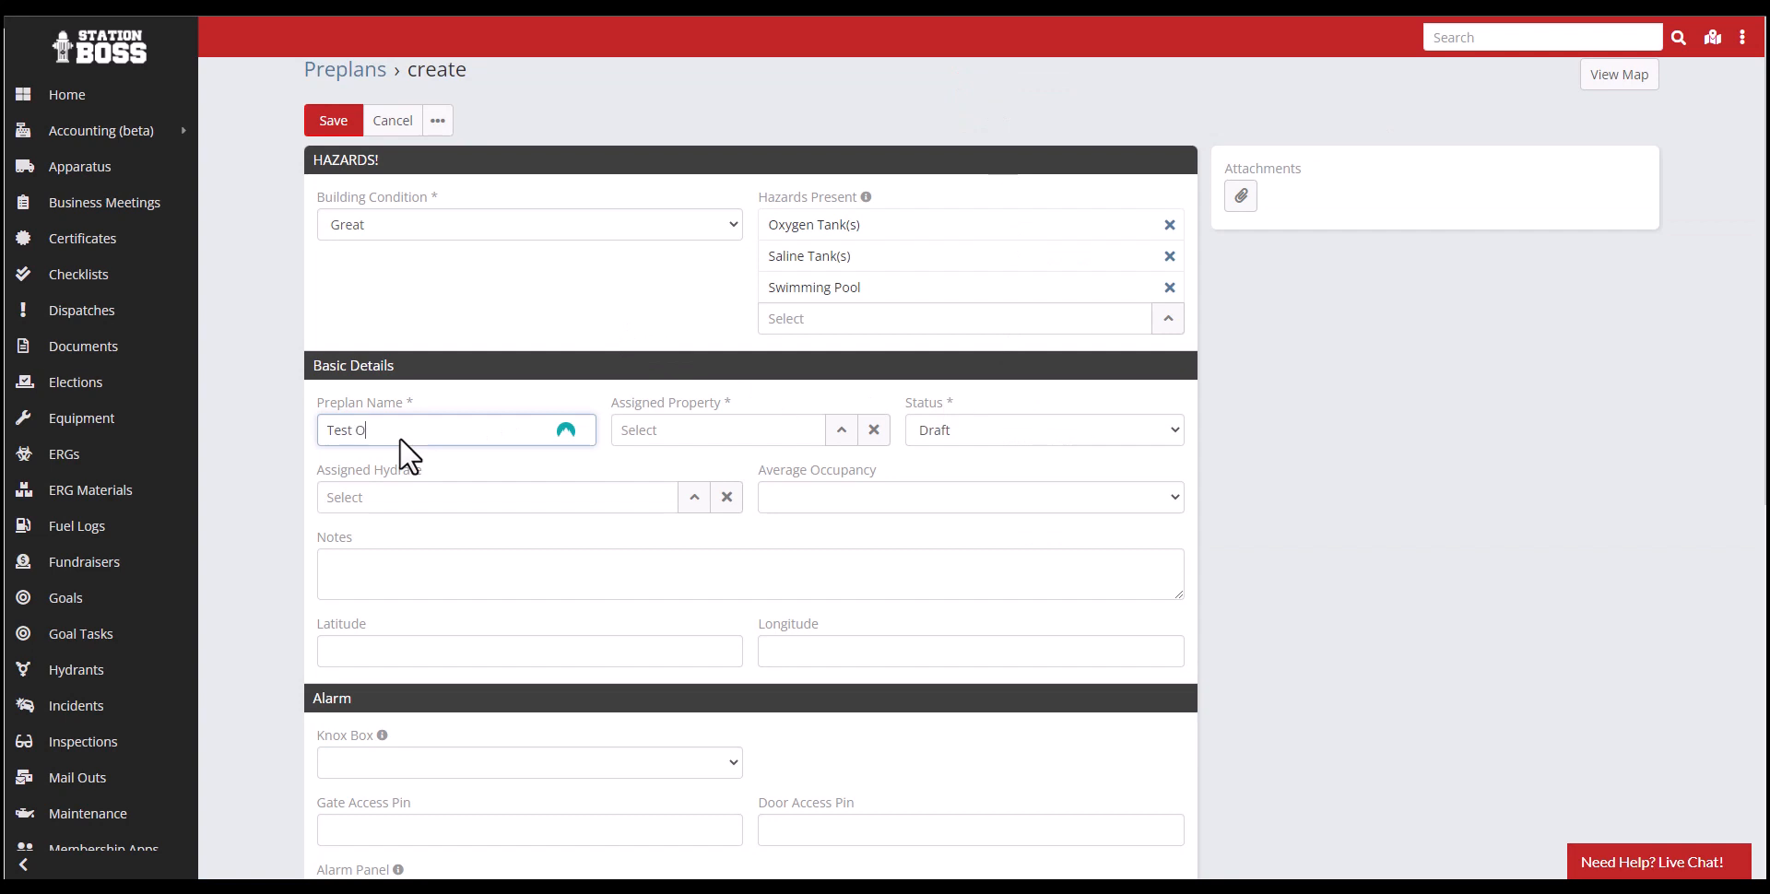
text(Only)
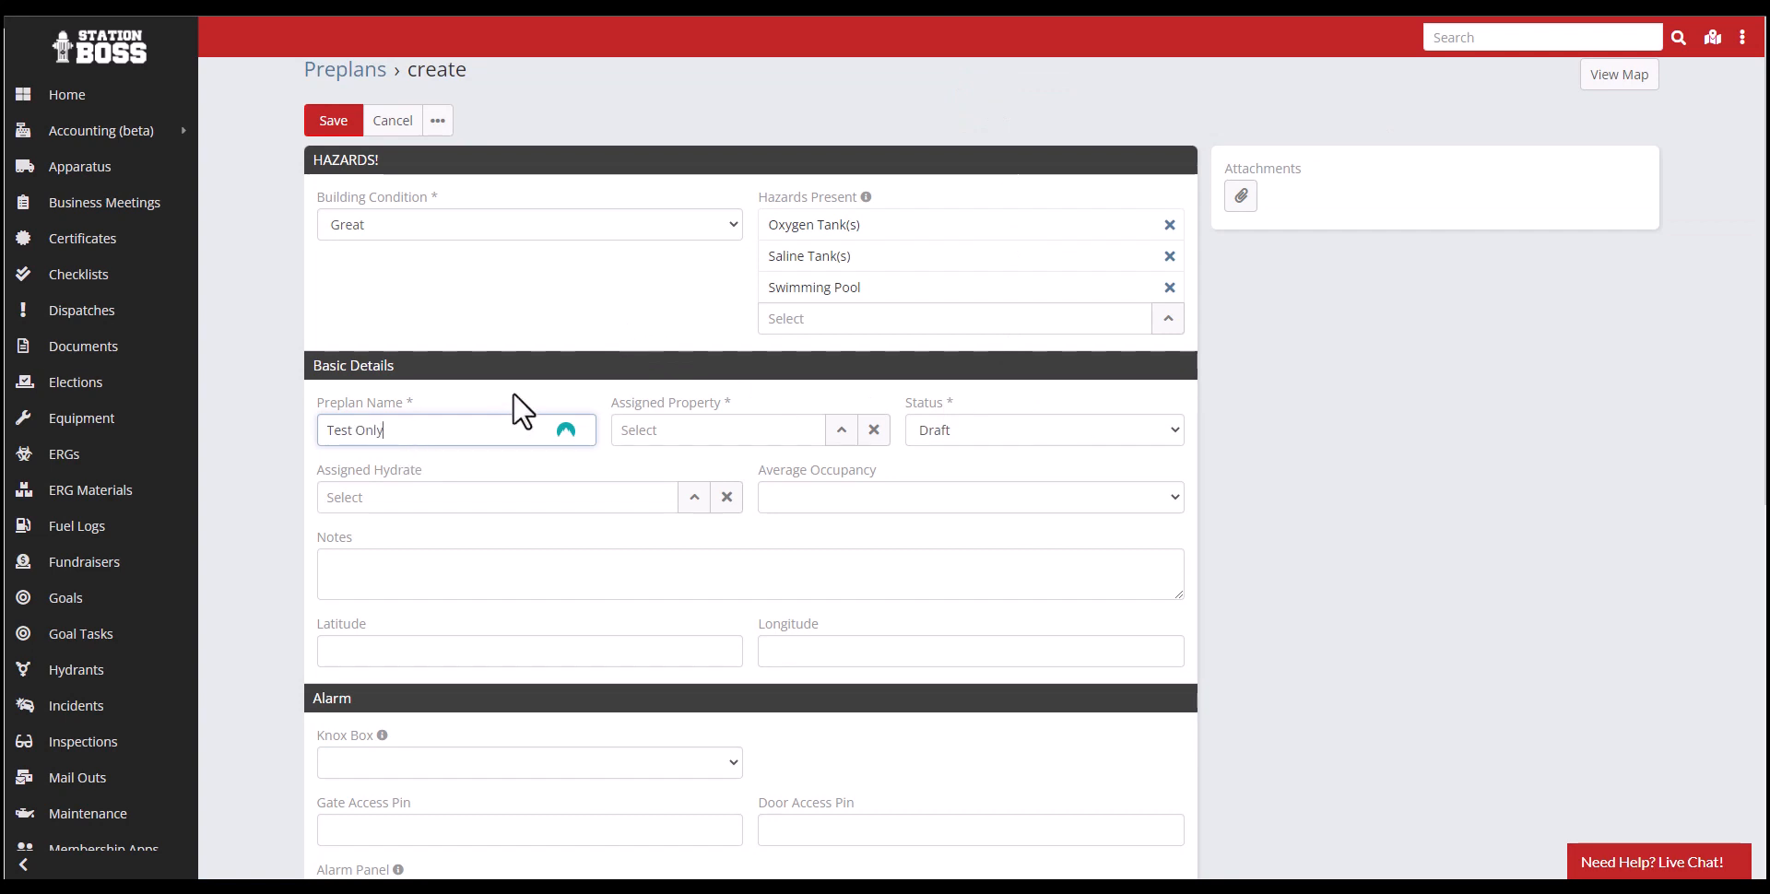
click(782, 435)
text(1232)
key(Return)
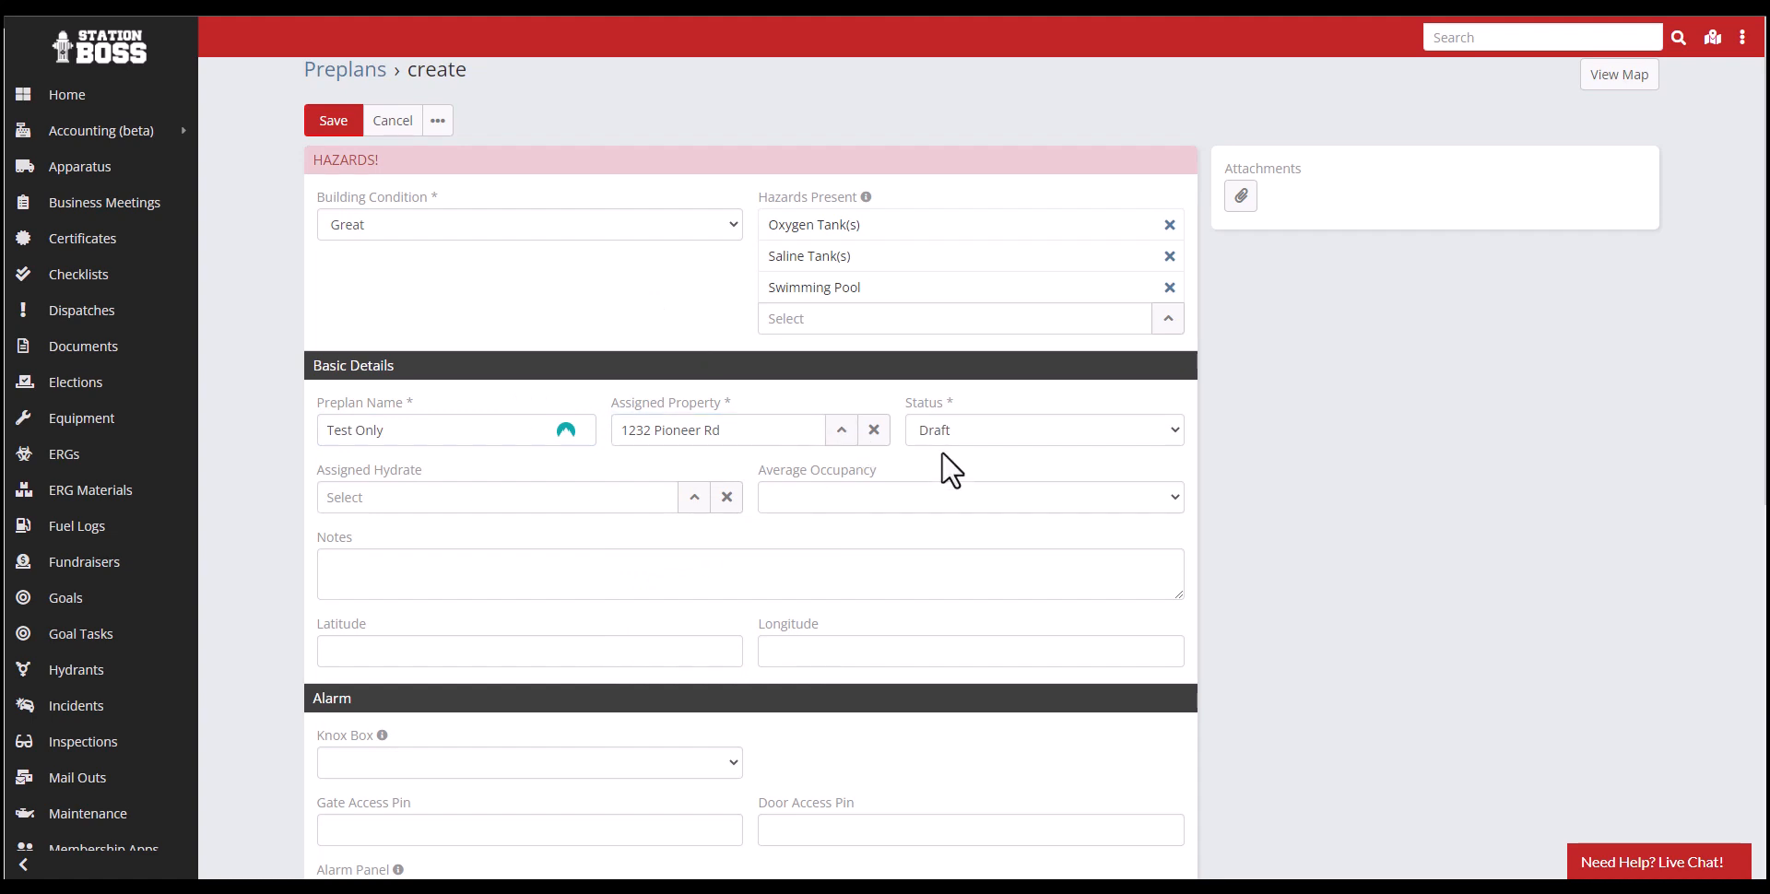
- Set the preplan's status to Active and assign hydrant 132
click(953, 420)
click(950, 473)
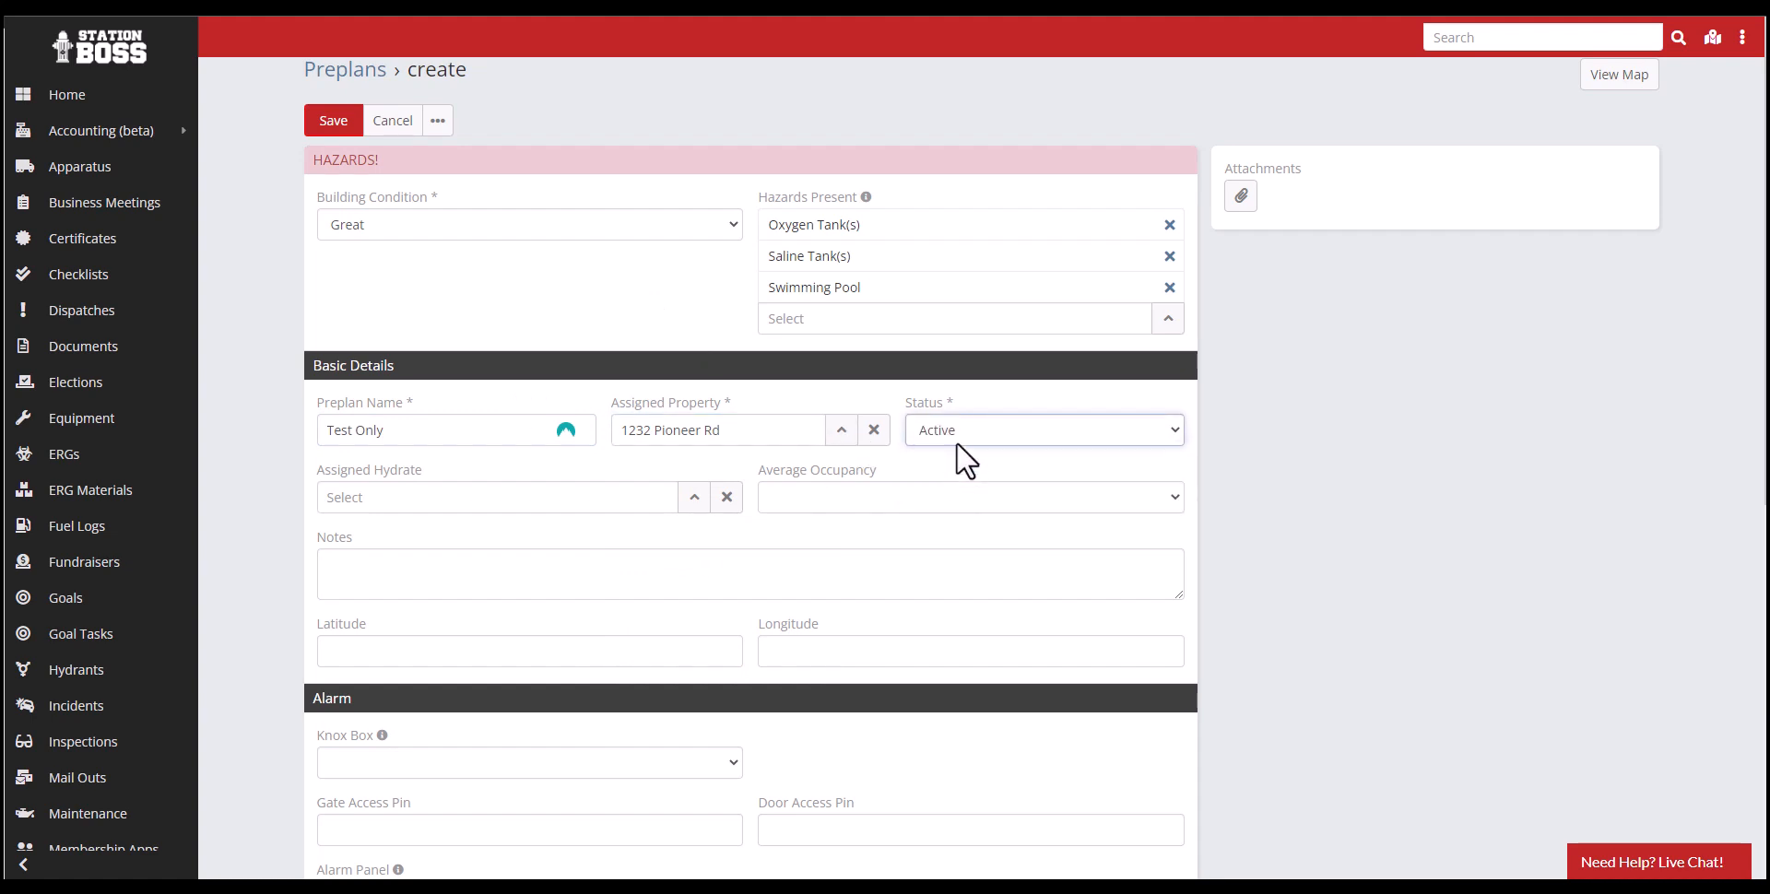
click(959, 436)
click(841, 487)
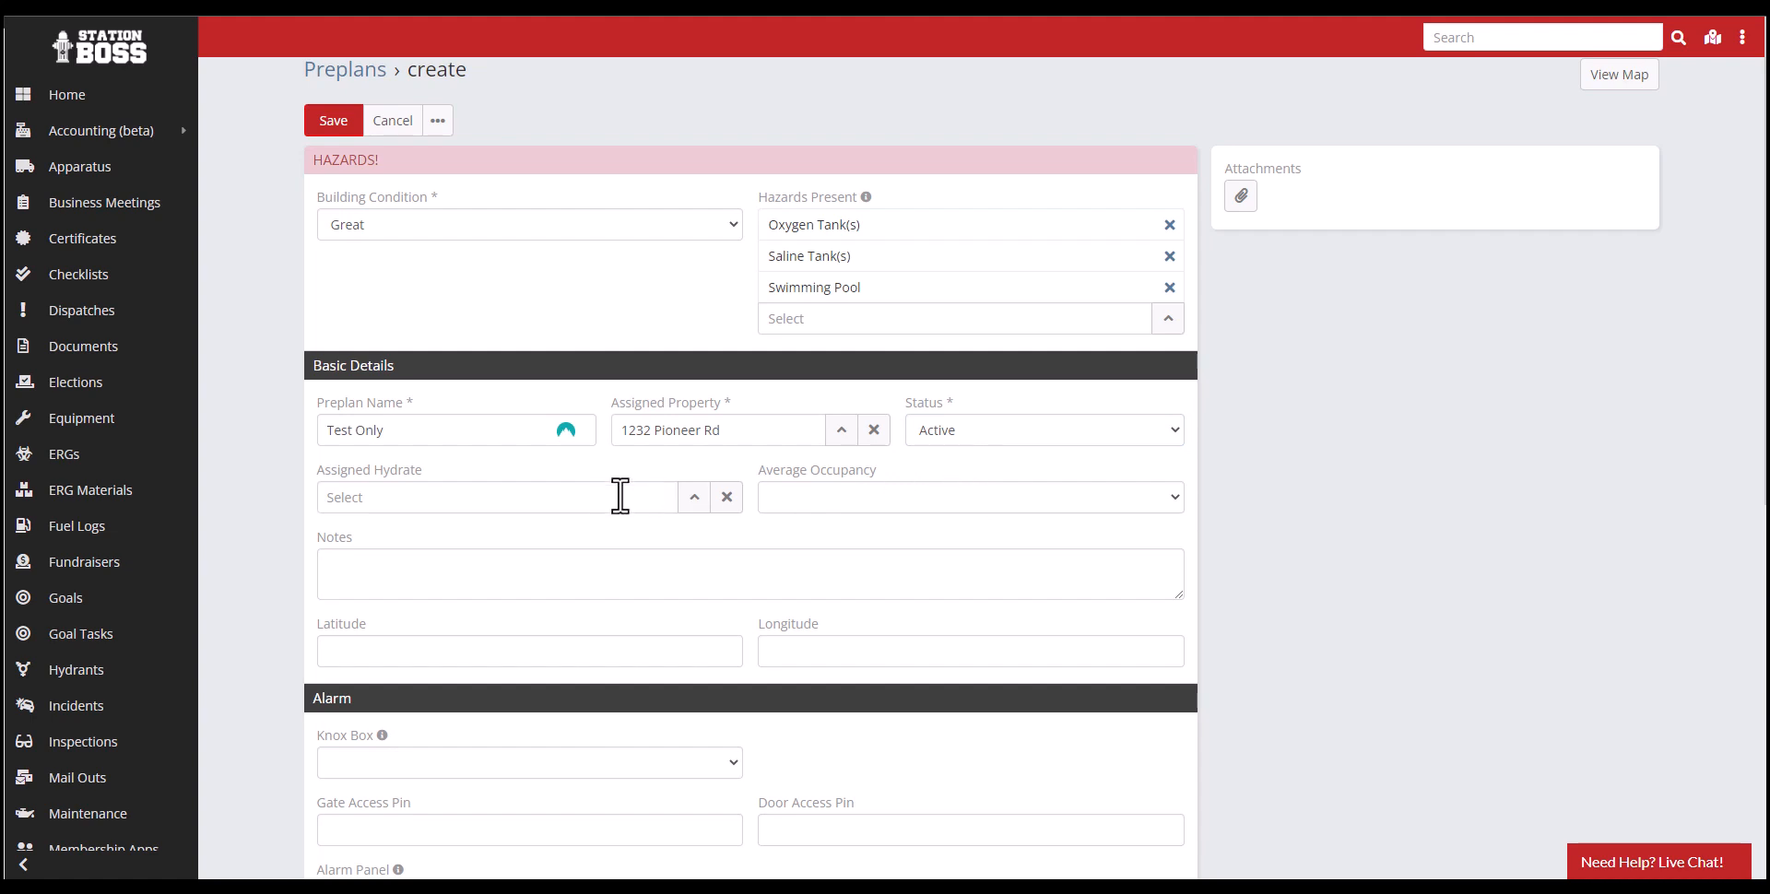
click(694, 497)
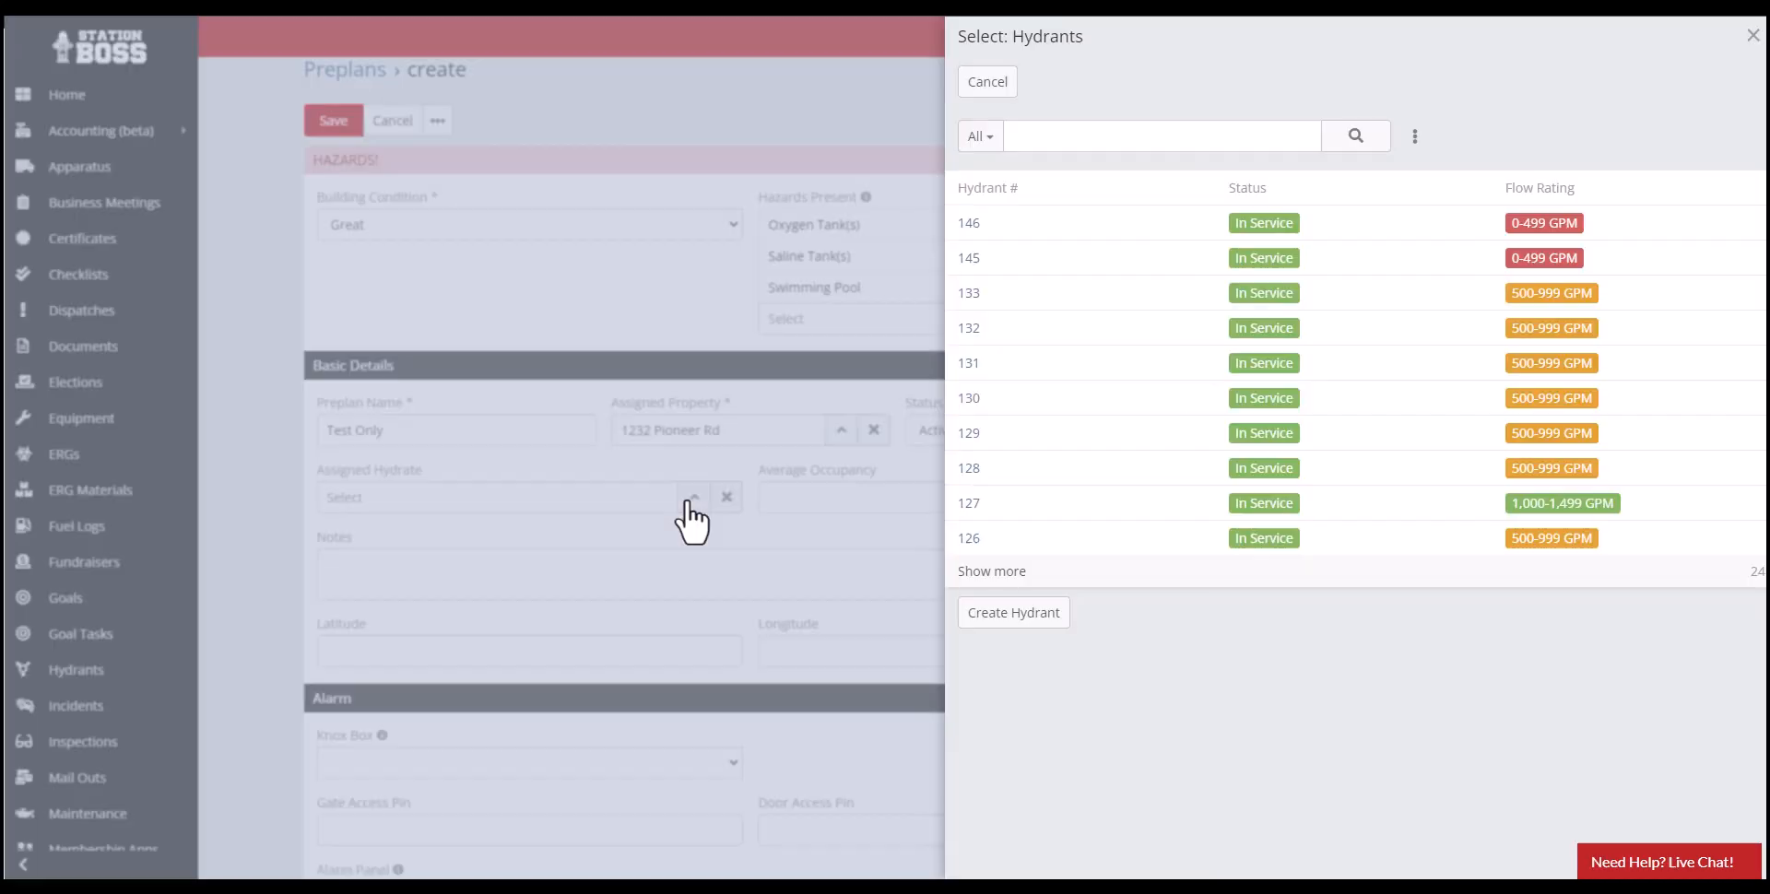
click(970, 329)
- Set the average occupancy to 21-50 and enter the notes "Any notes that you may need"
click(863, 503)
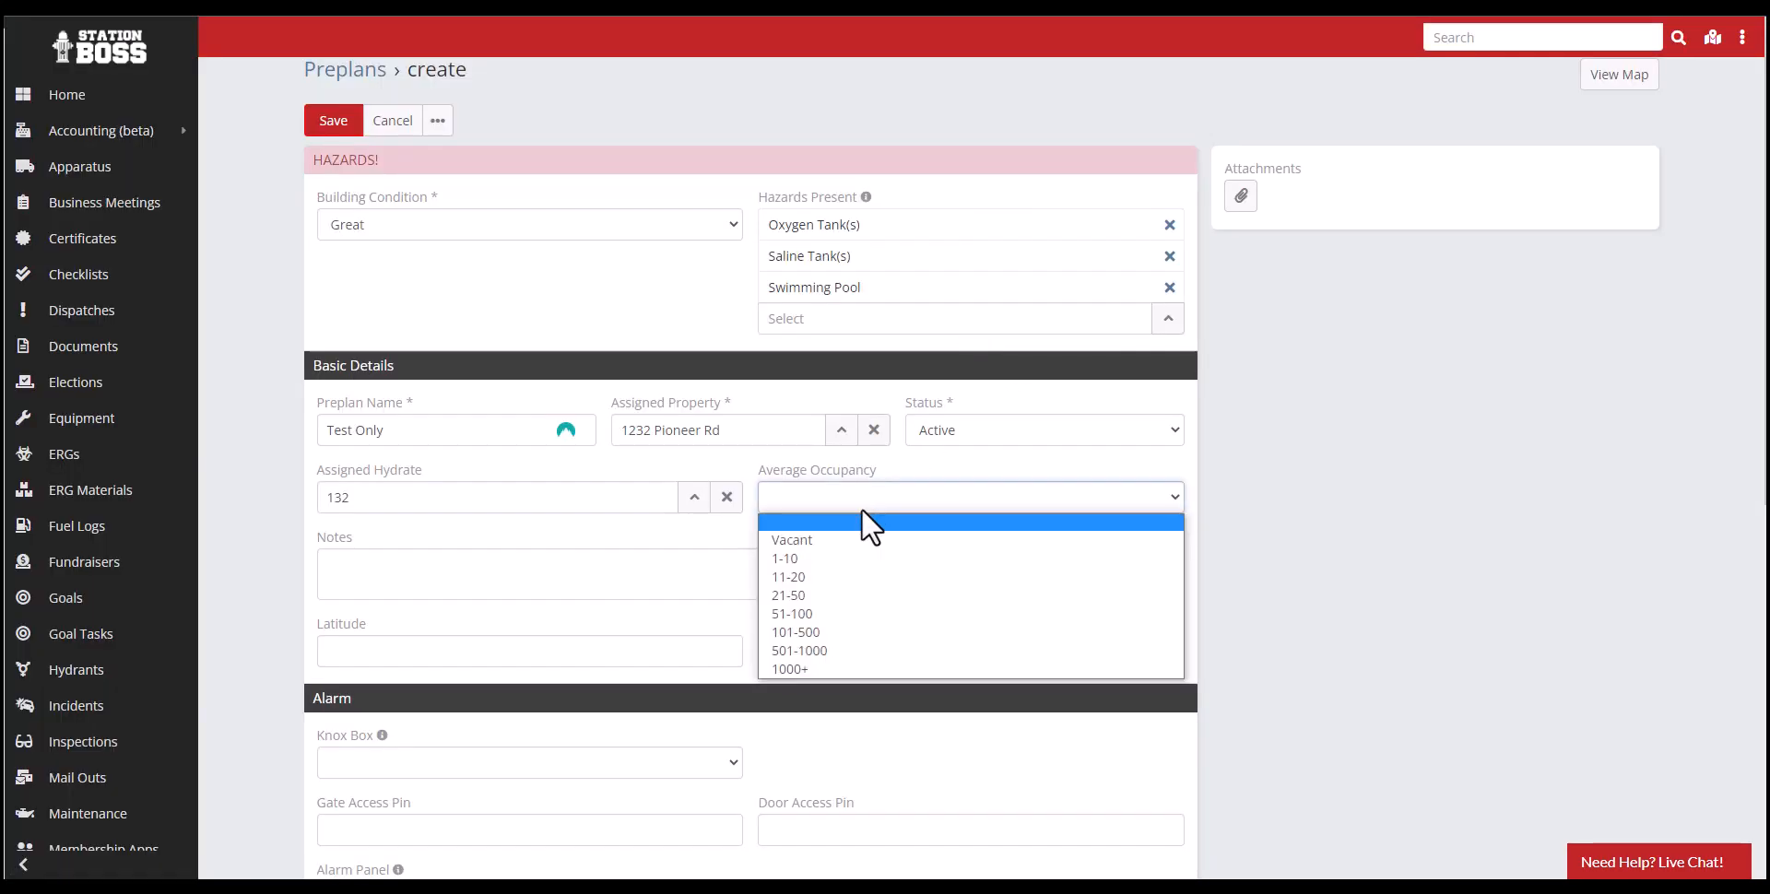
click(815, 596)
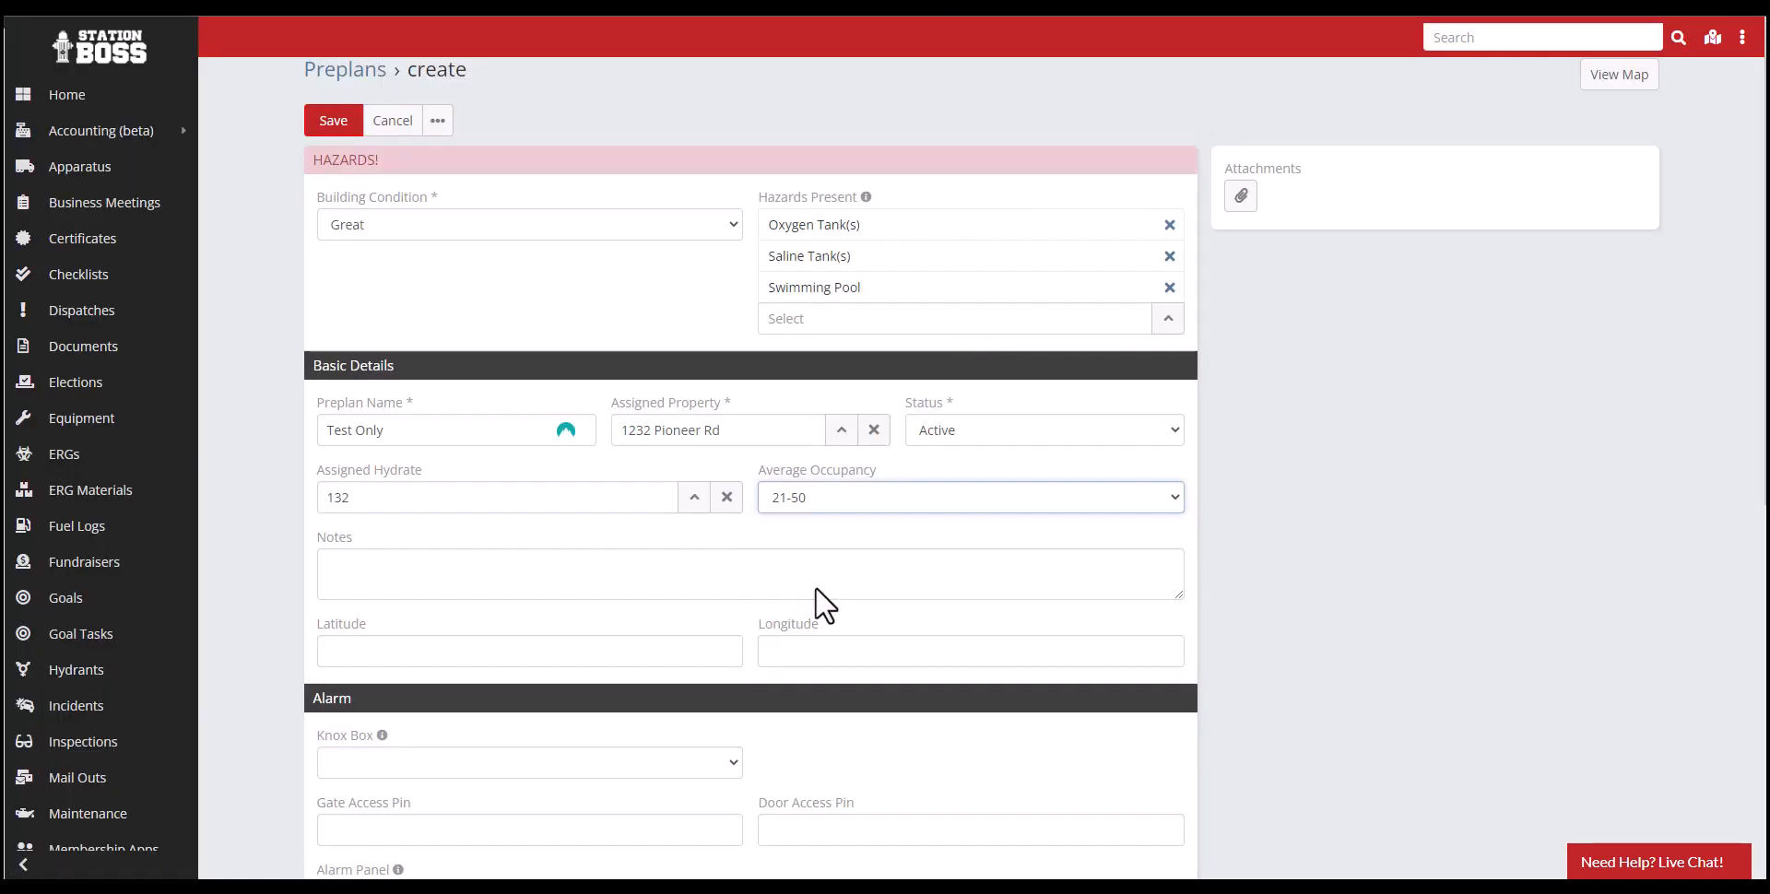
click(419, 579)
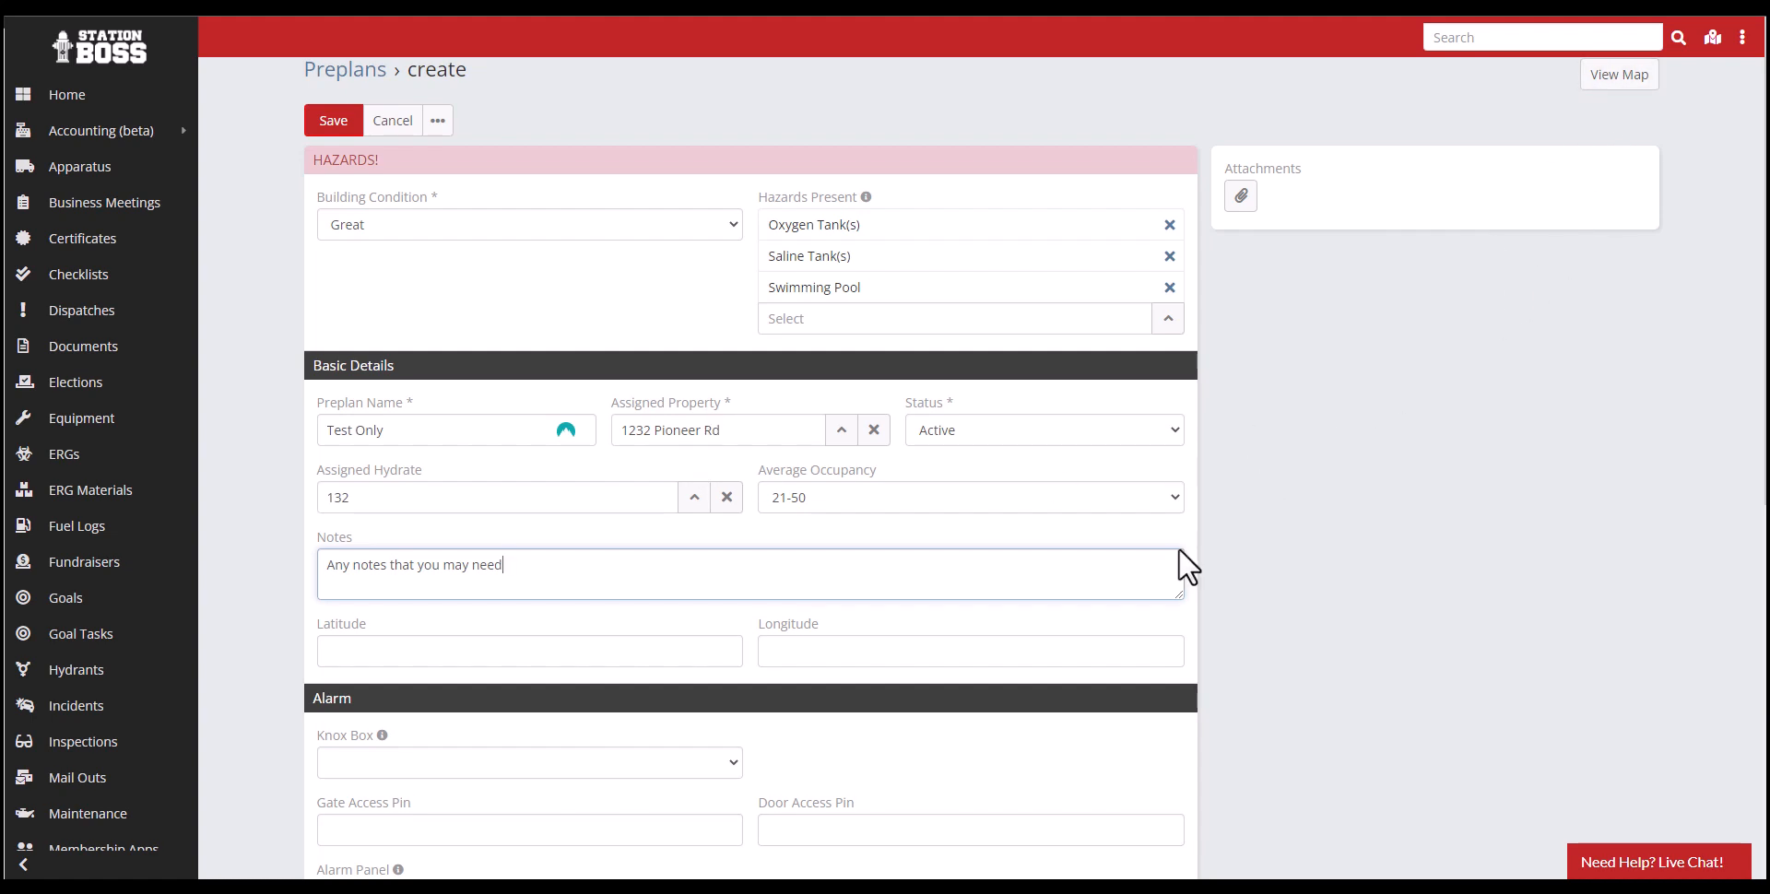
- Set Knox Box to Yes in the alarm details and enter its location as "In the closet"
scroll(840, 687, down, 3)
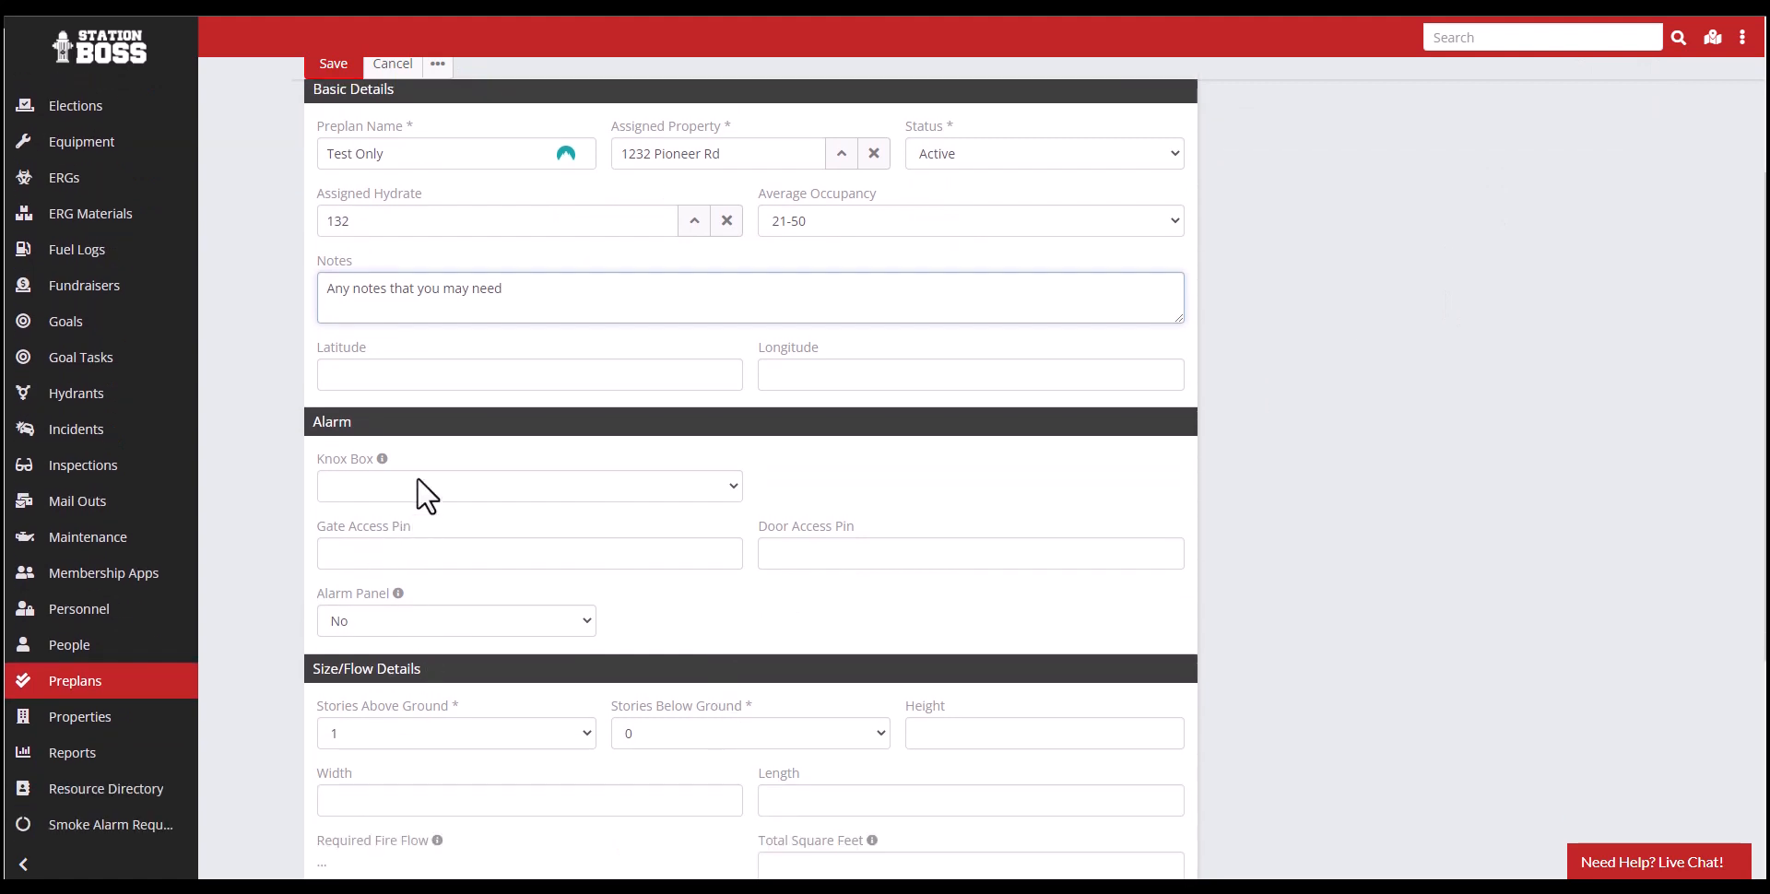
click(424, 493)
click(389, 546)
click(384, 489)
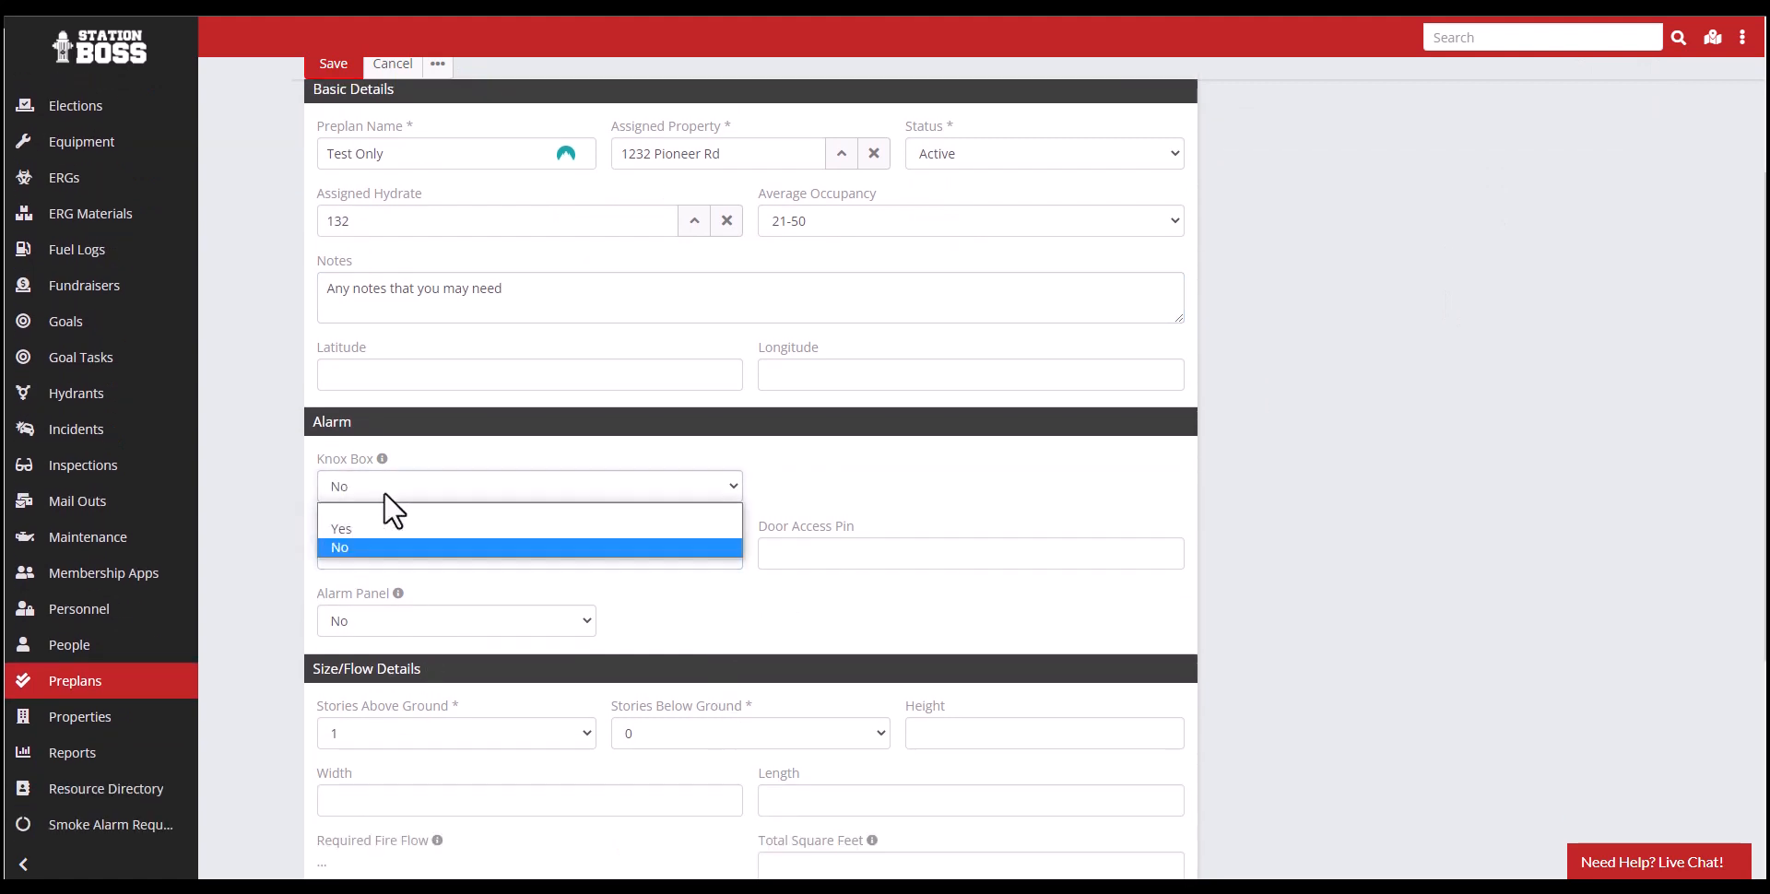
click(379, 529)
click(804, 486)
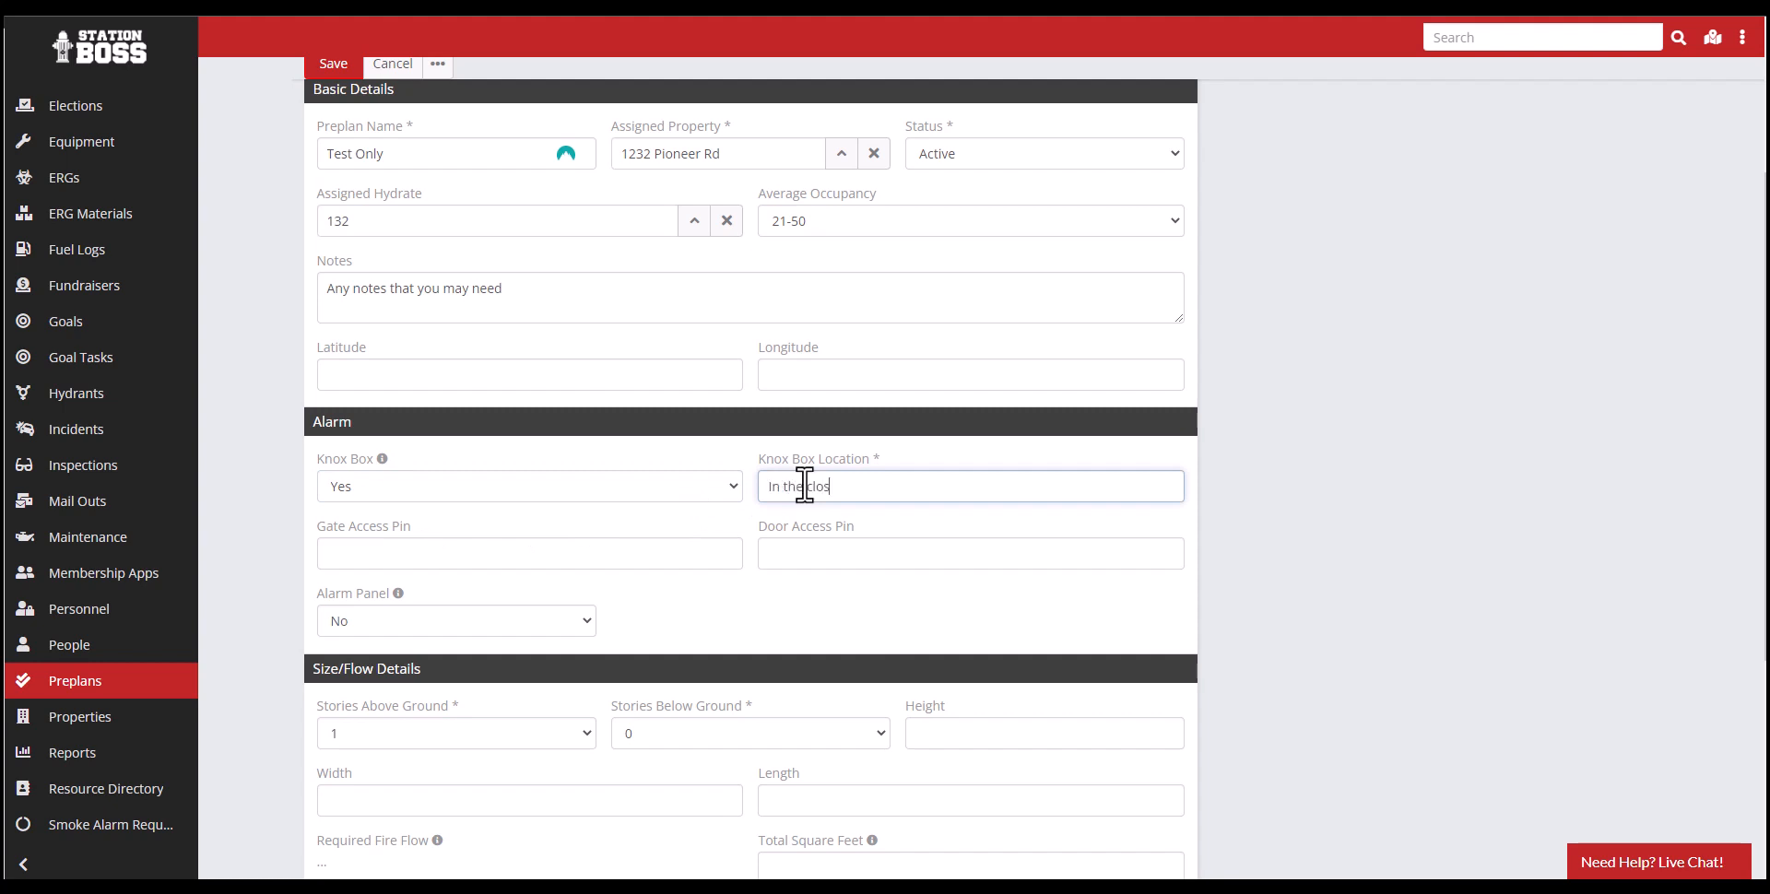
- Set Alarm Panel to Yes with the location "In the office" and enter the fire alarm PIN
click(532, 610)
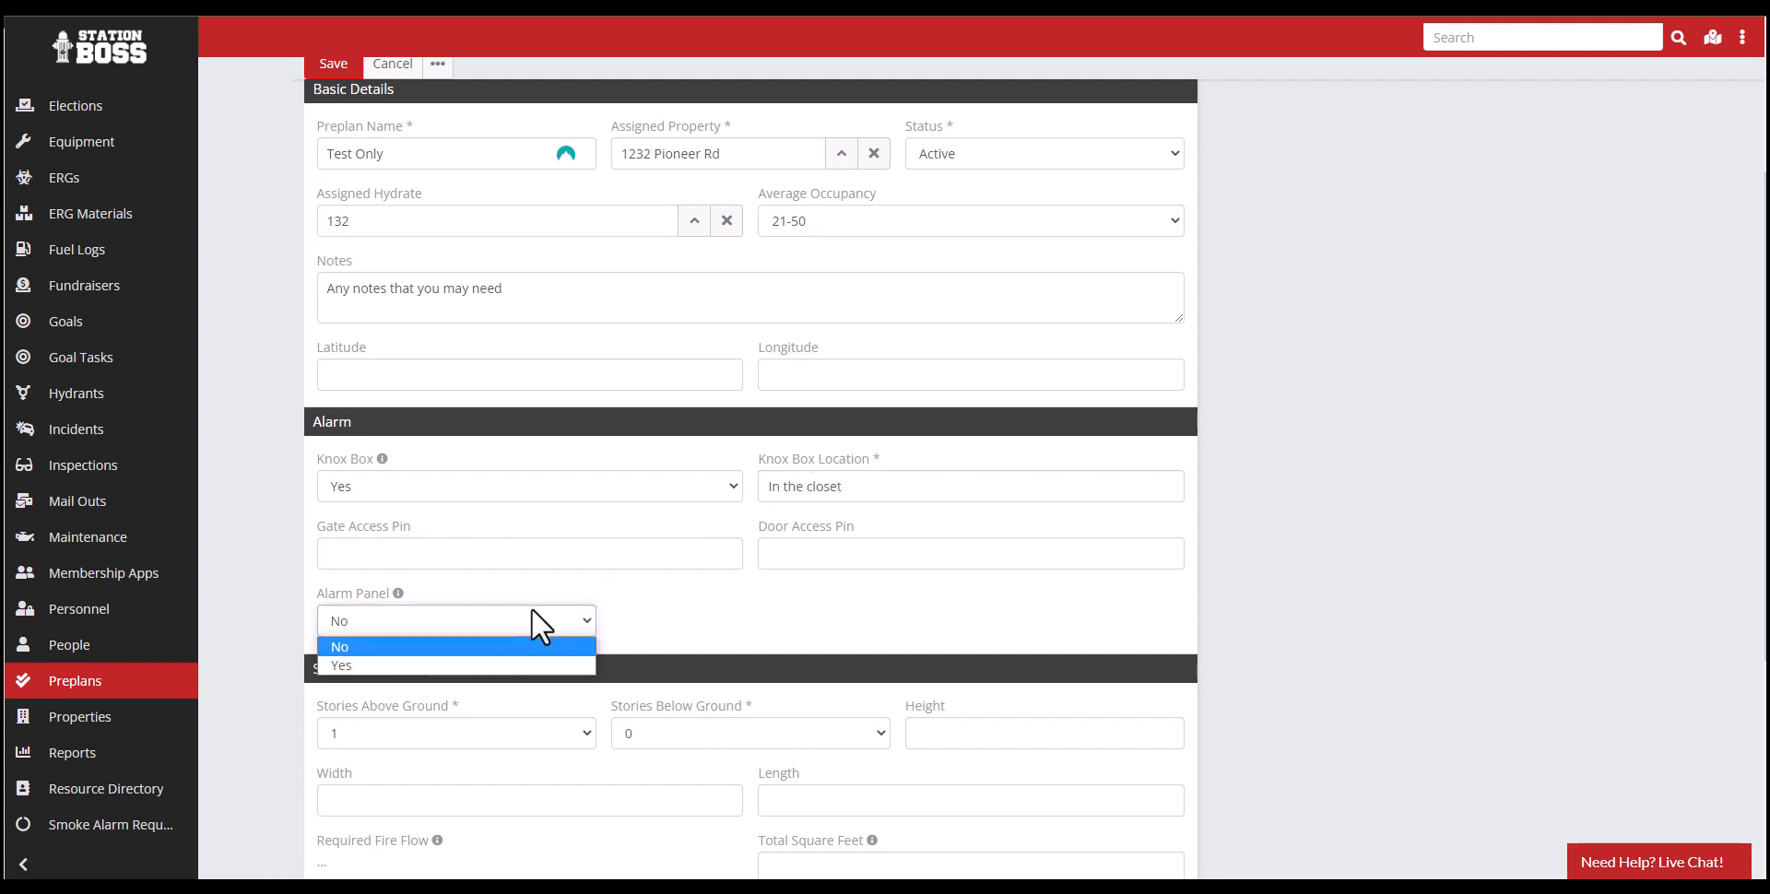
click(428, 665)
click(659, 623)
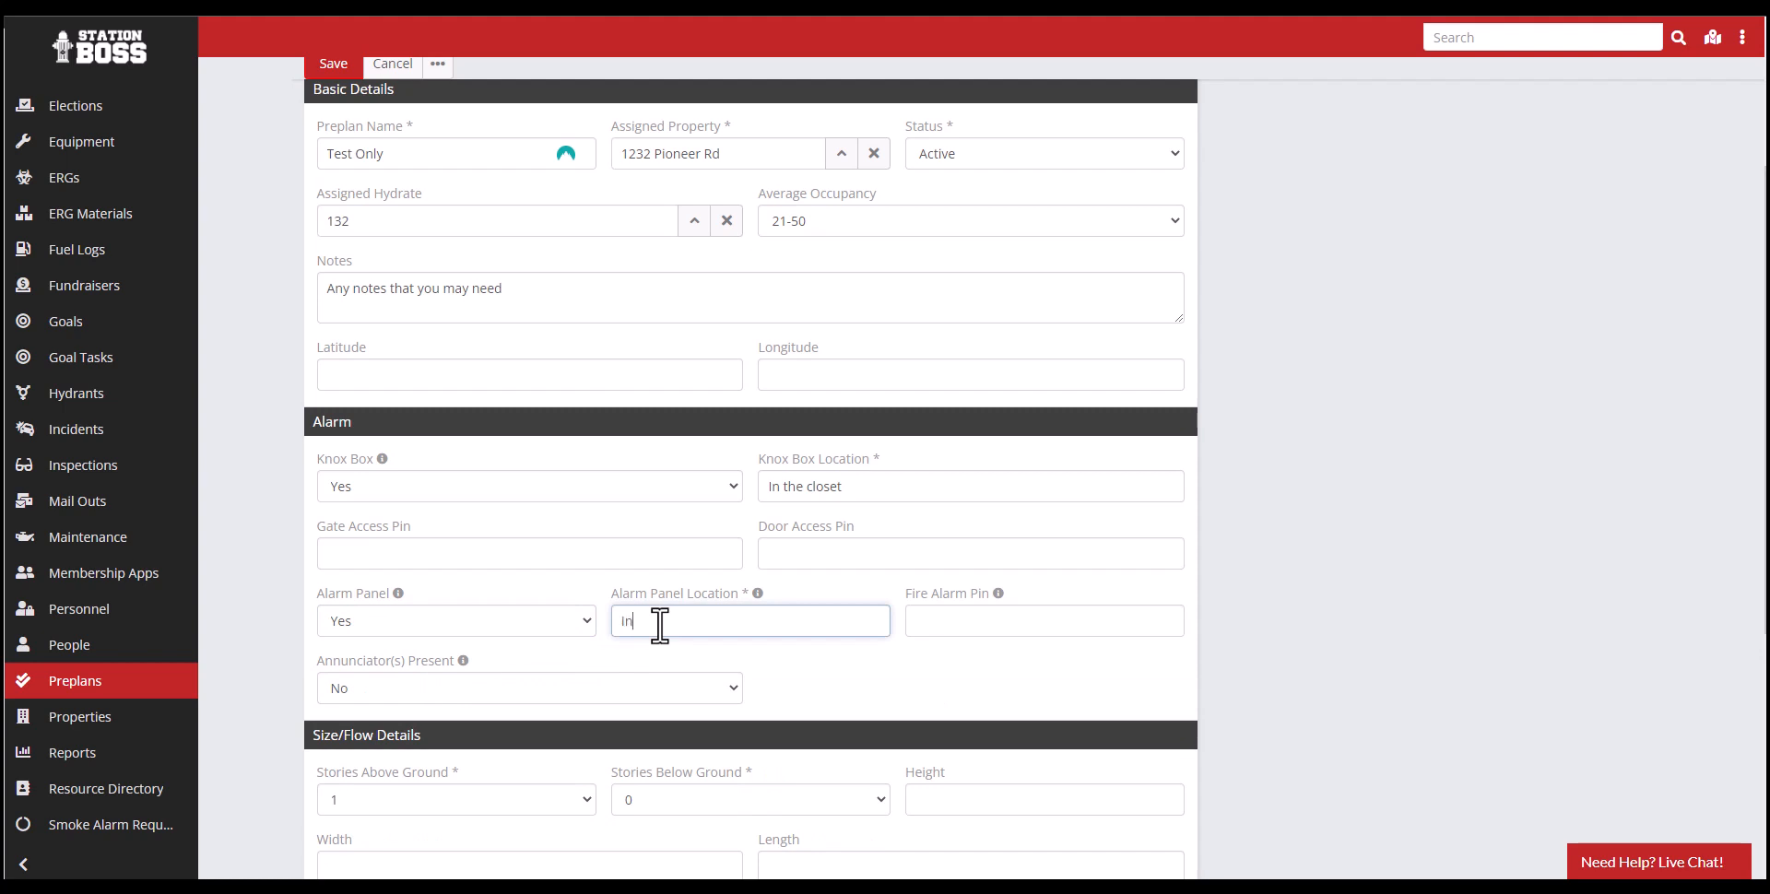
text(In the office)
click(939, 618)
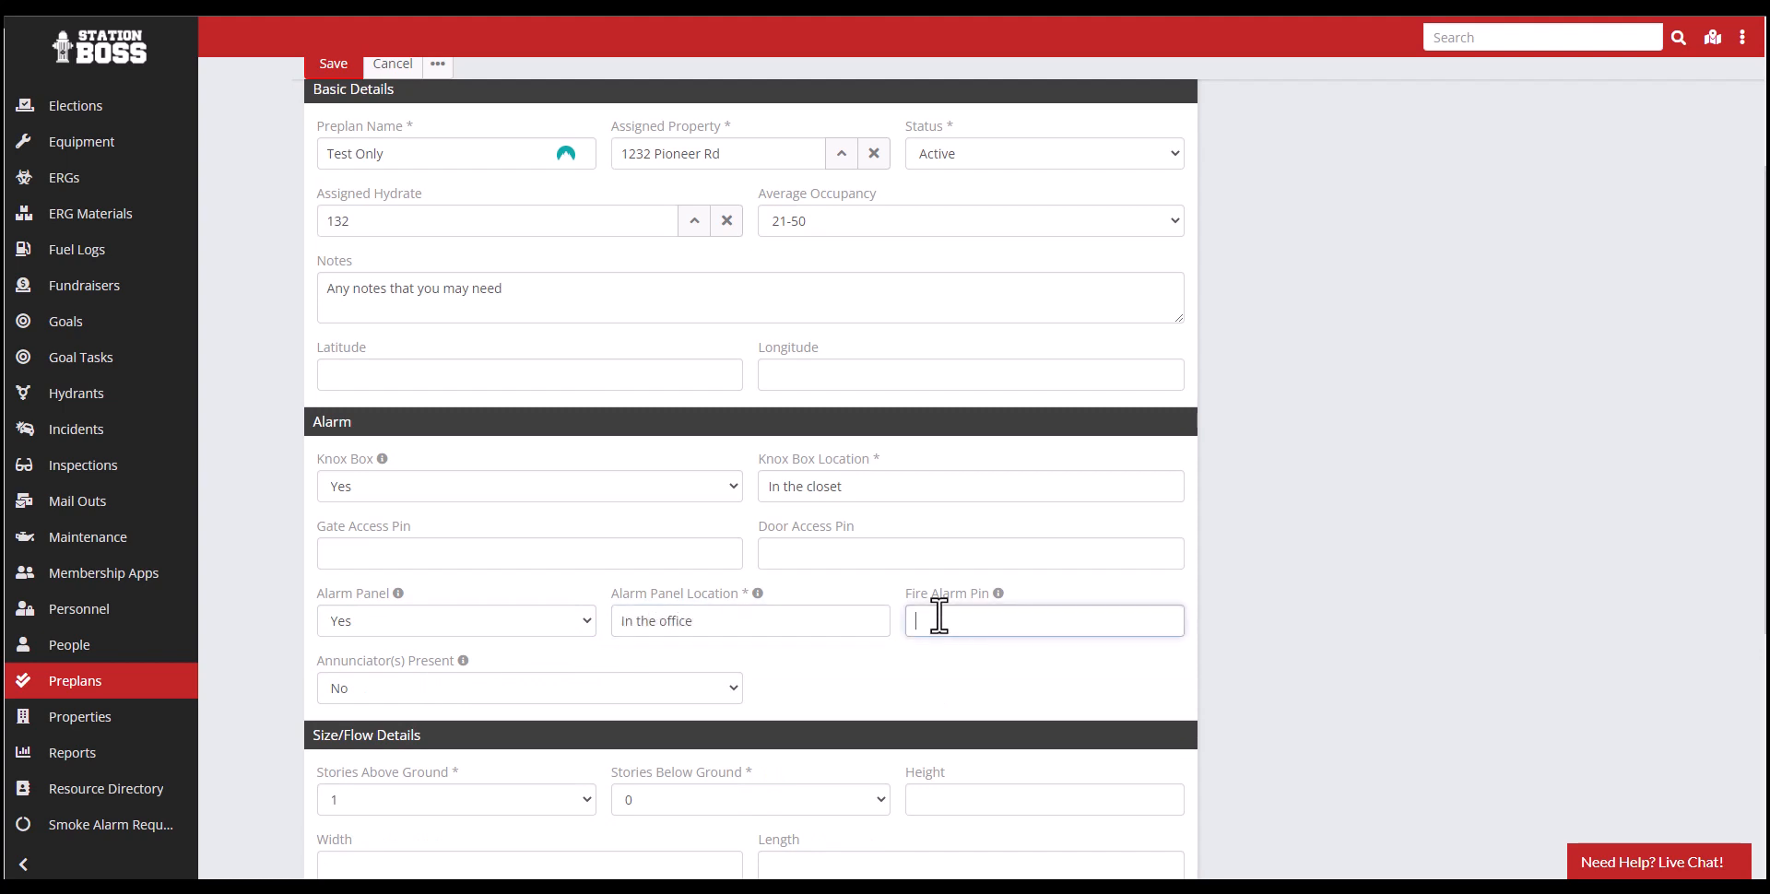
- Mark annunciators as present and enter their location details as "Down the hall"
click(582, 691)
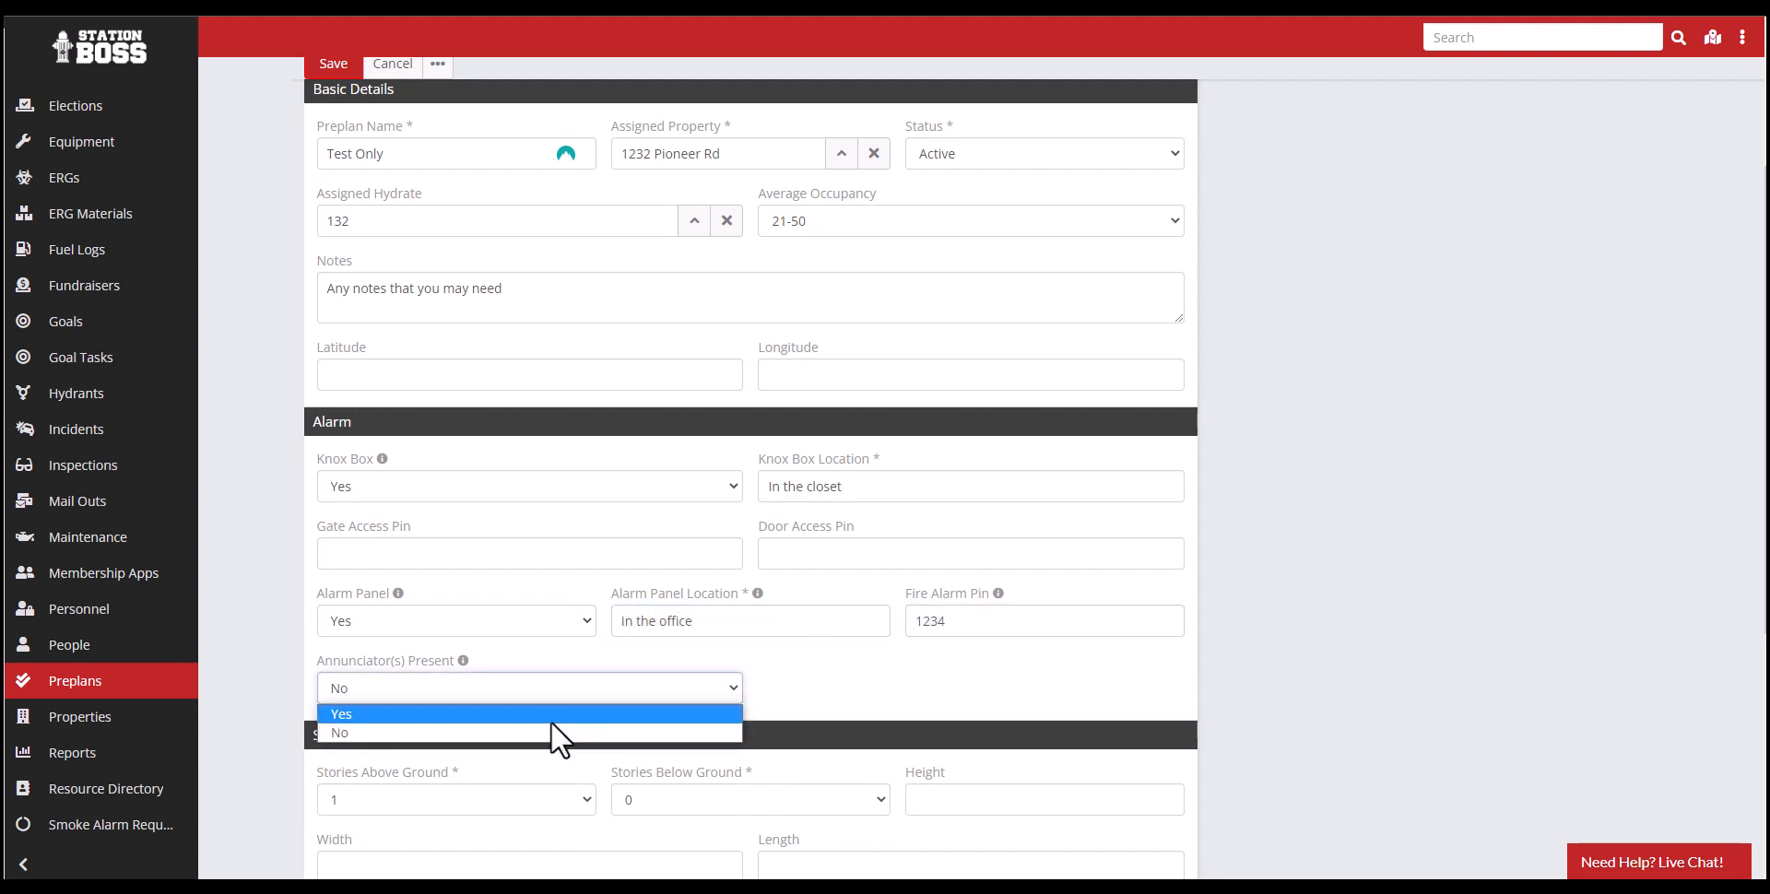
click(550, 721)
click(800, 696)
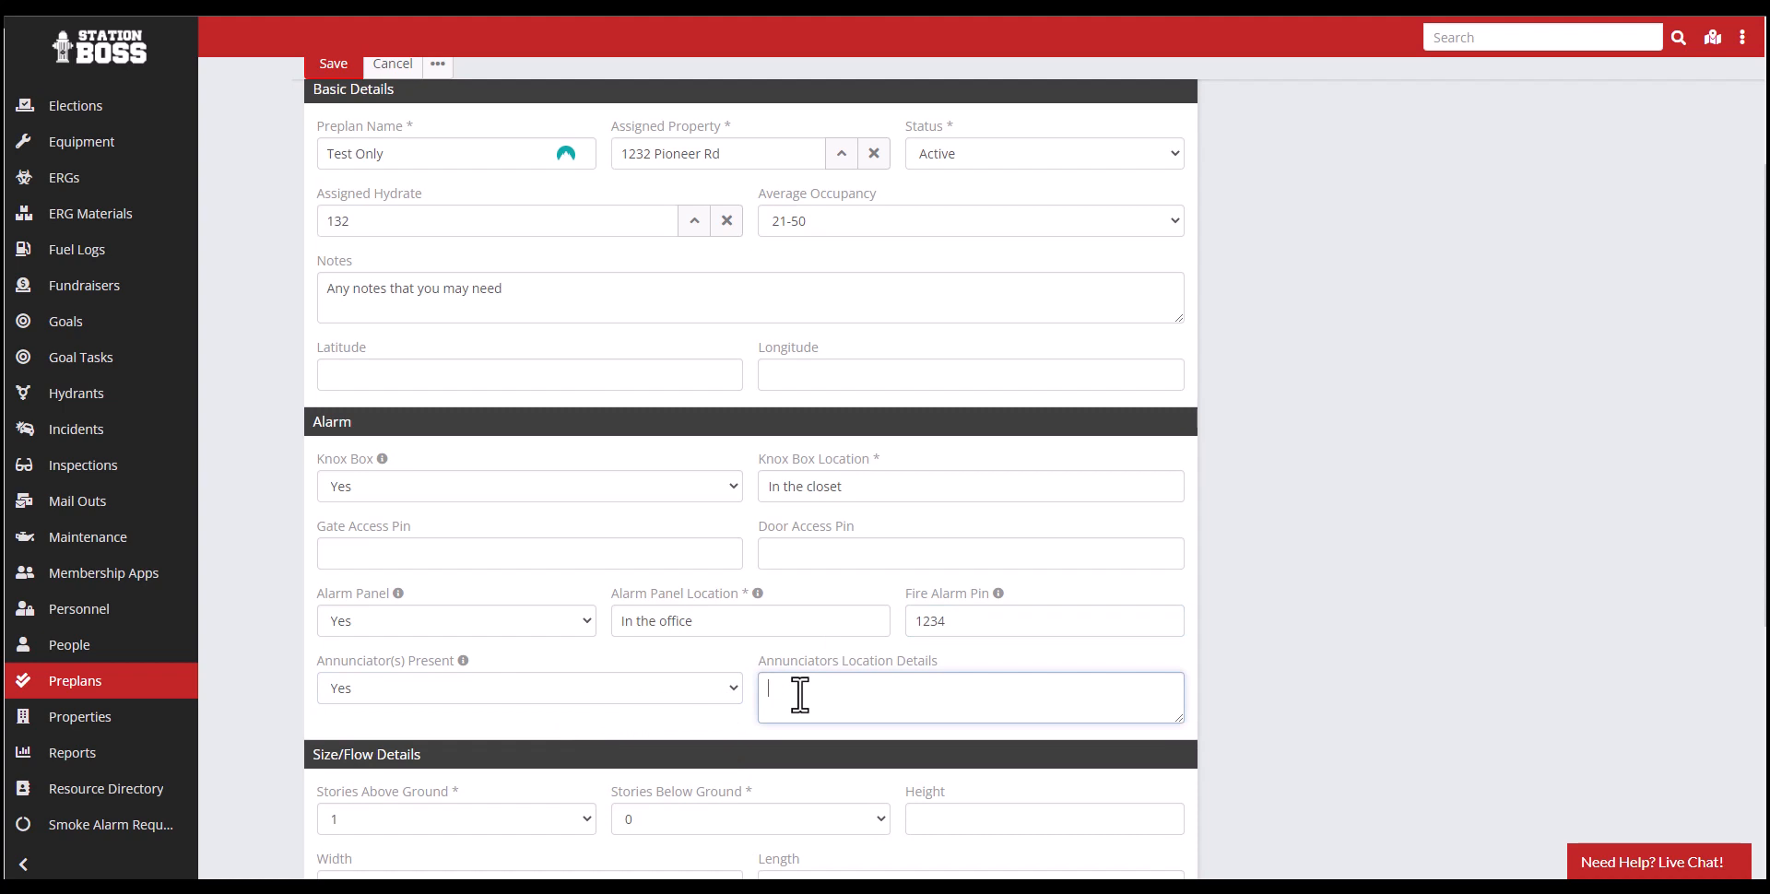
- Examine the Size/Flow Details fields, including the stories below ground options, required fire flow and total square feet
scroll(799, 696, down, 4)
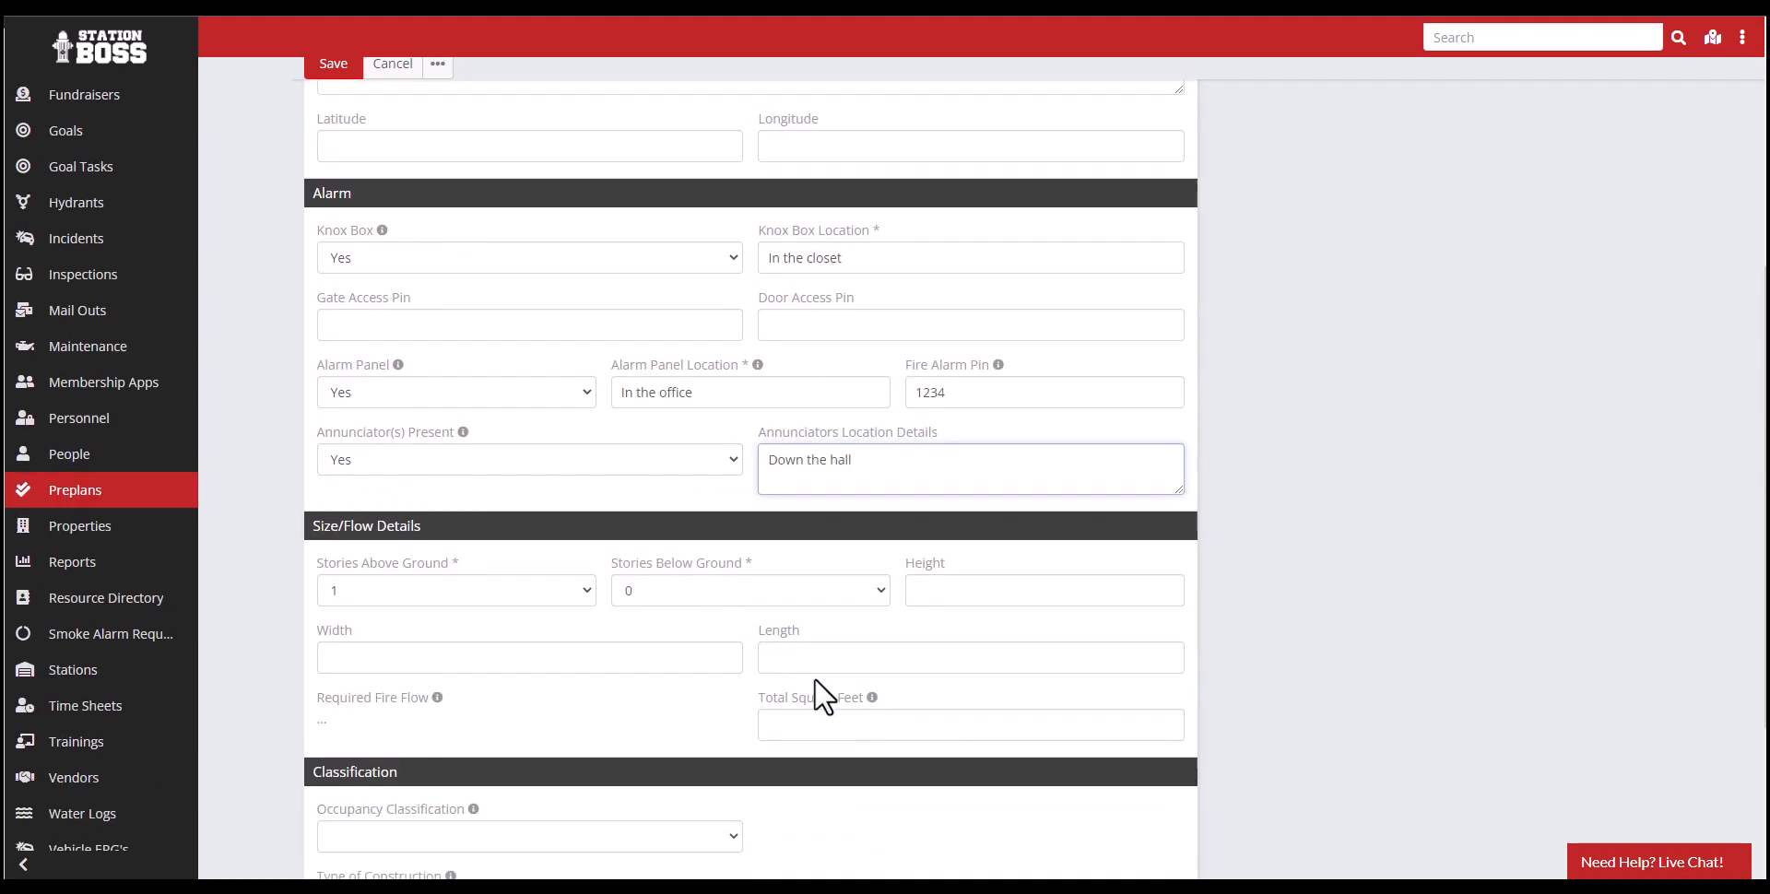
scroll(706, 553, down, 1)
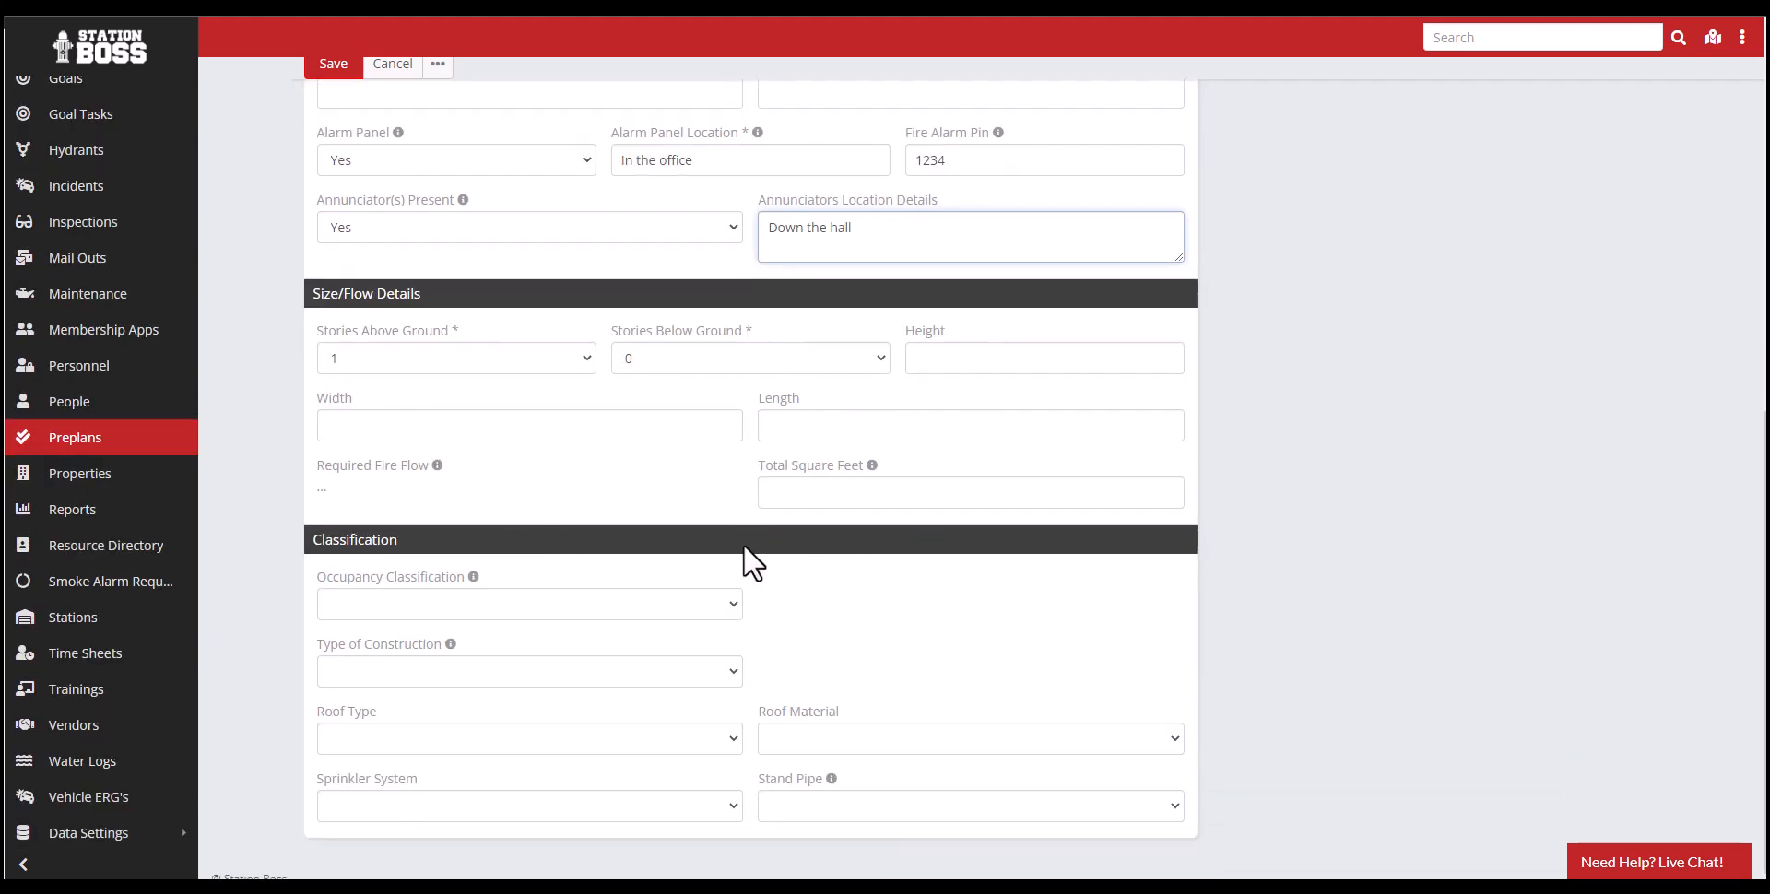
click(682, 365)
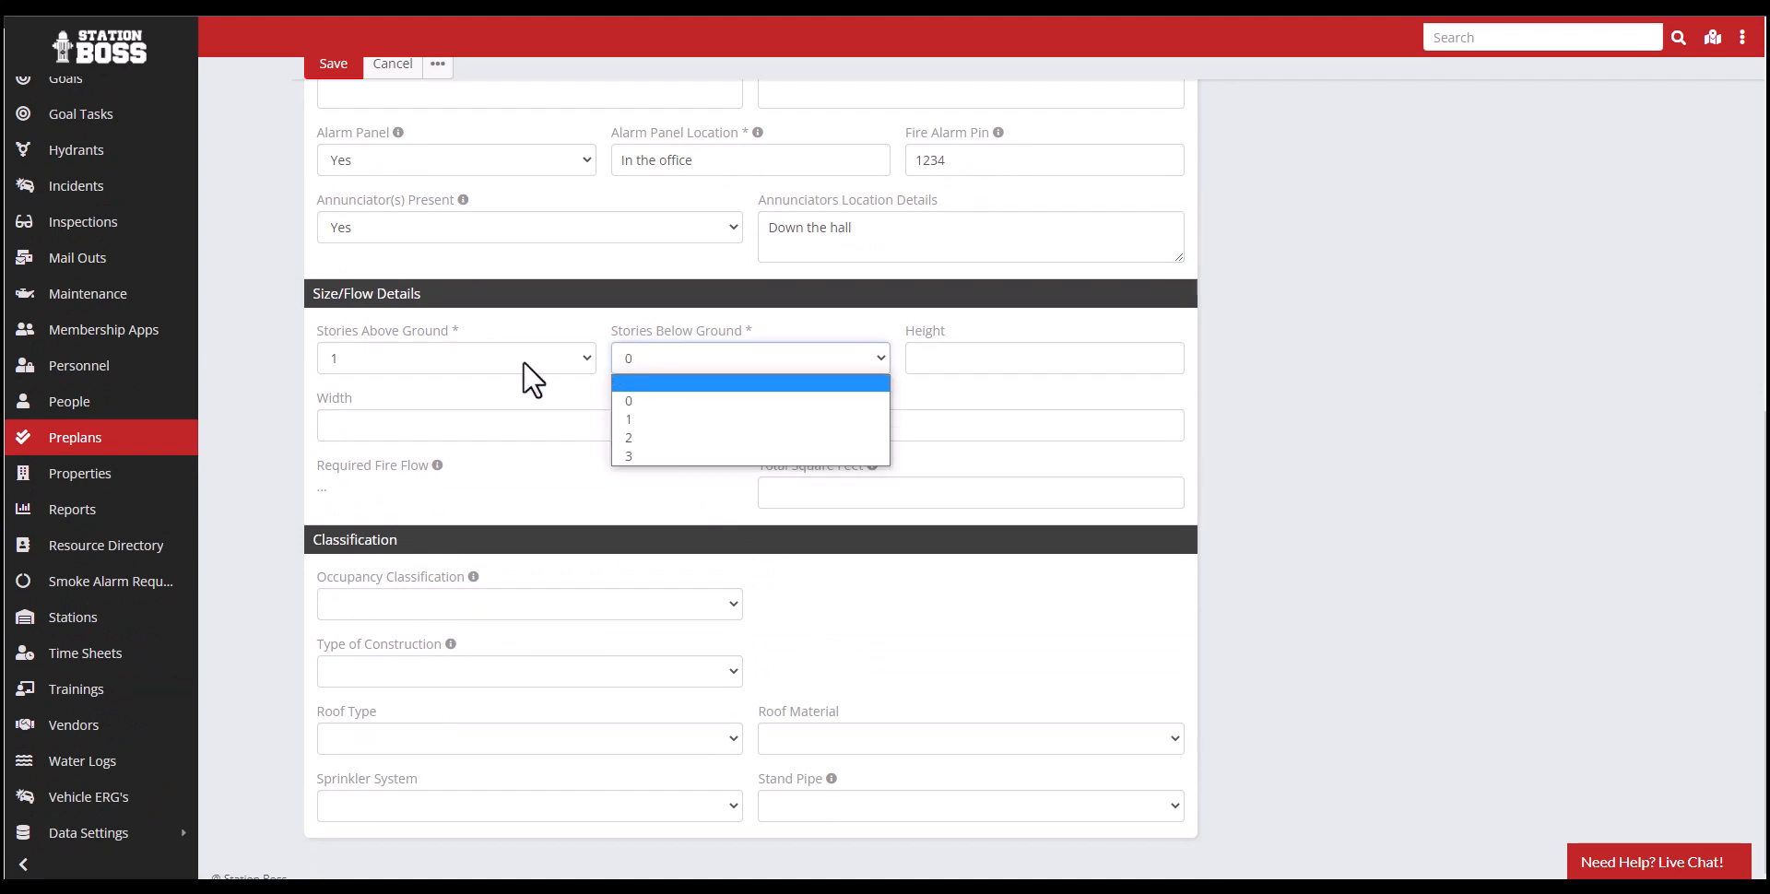
click(567, 399)
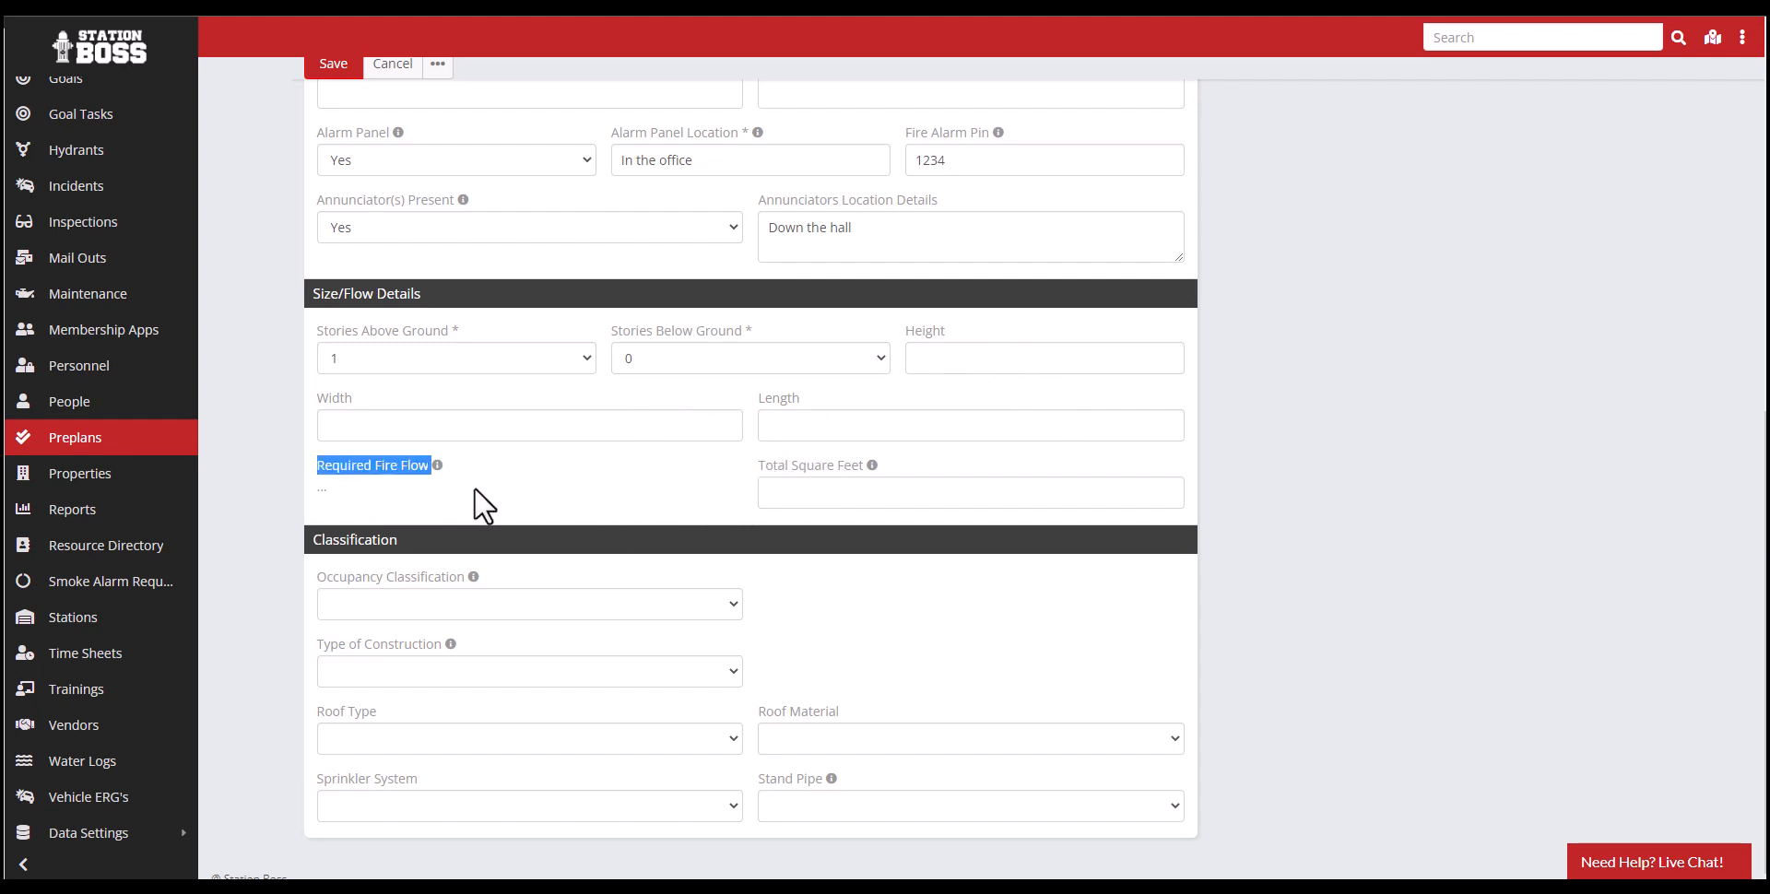
click(527, 492)
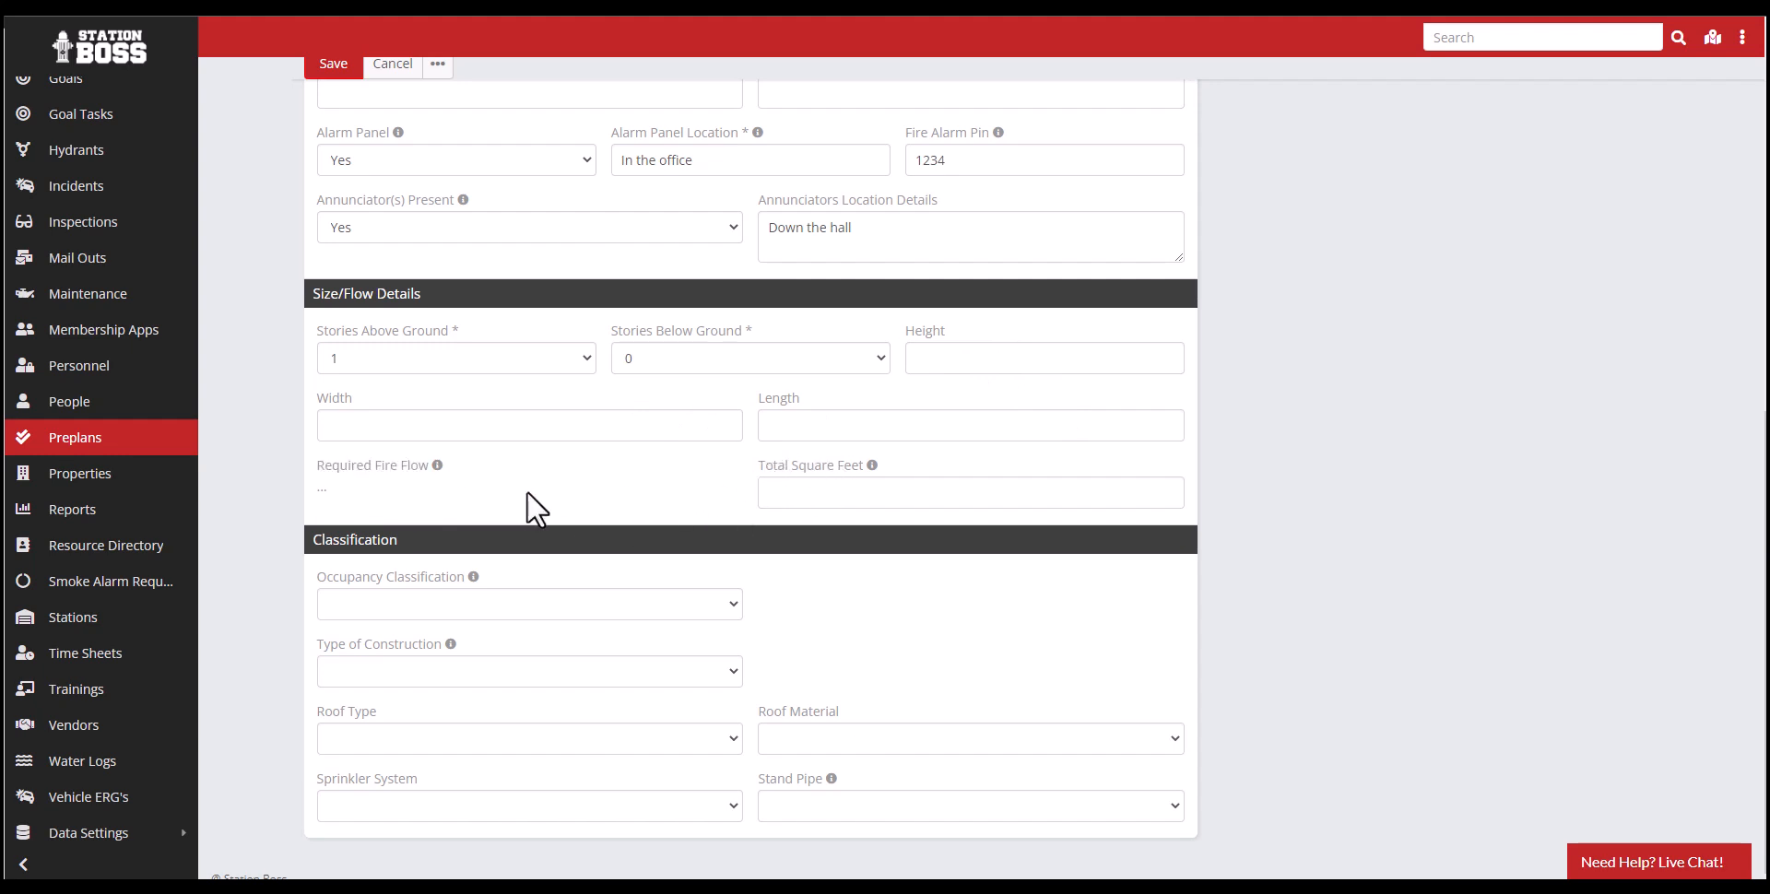
click(797, 500)
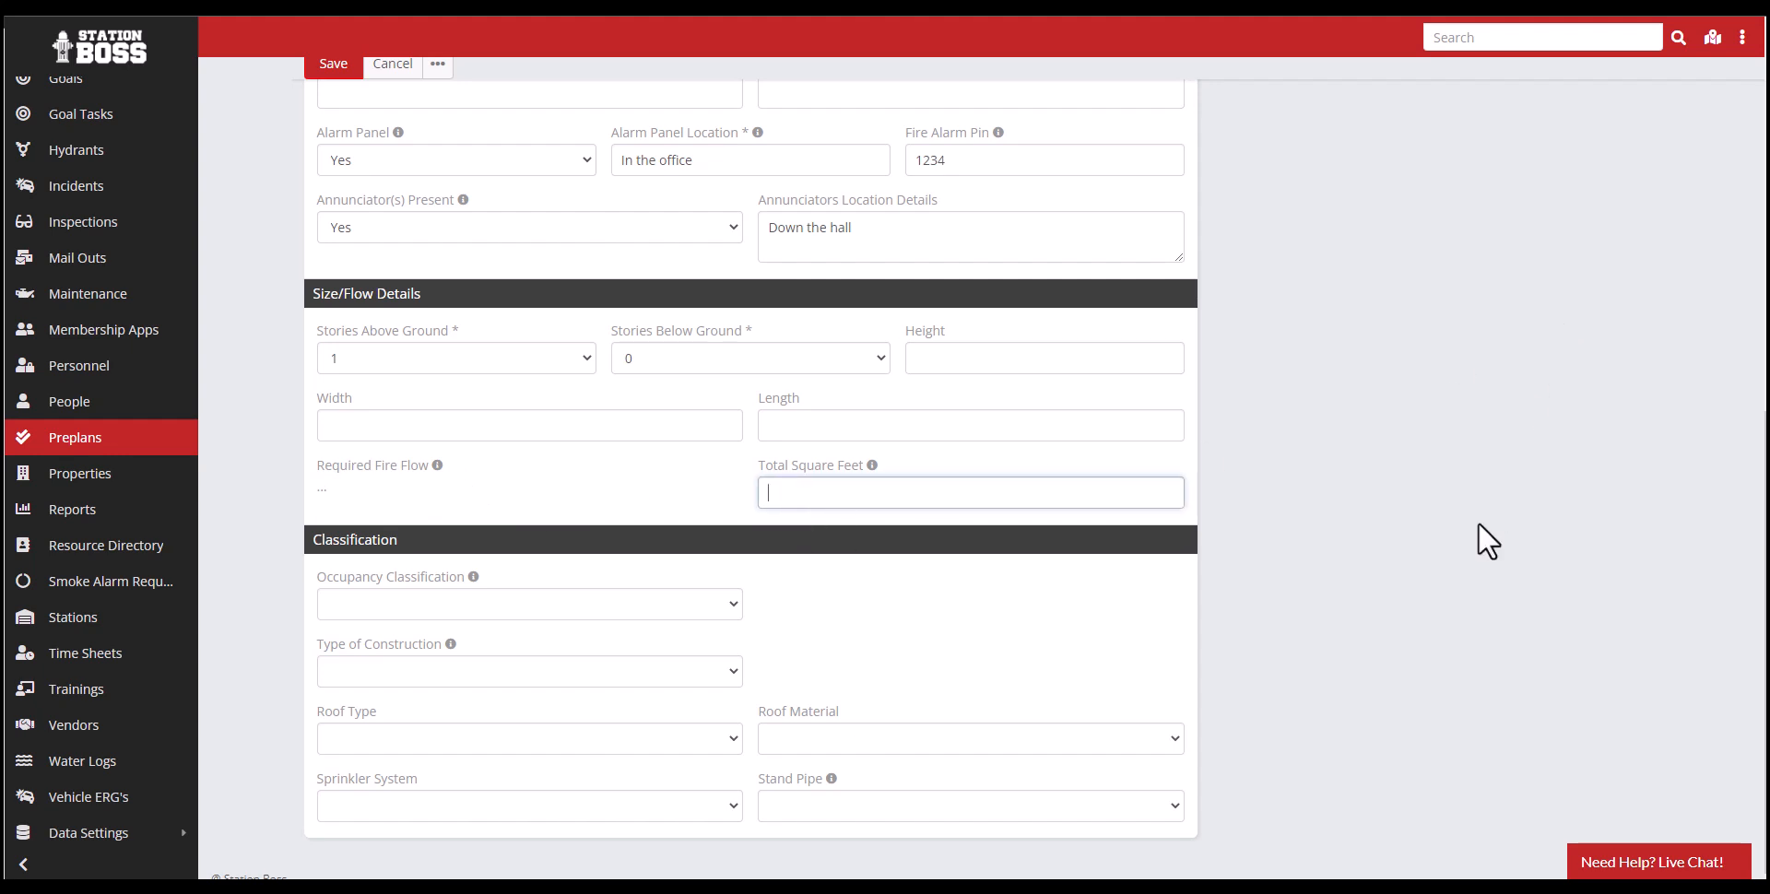
scroll(1479, 522, up, 8)
scroll(1337, 441, down, 4)
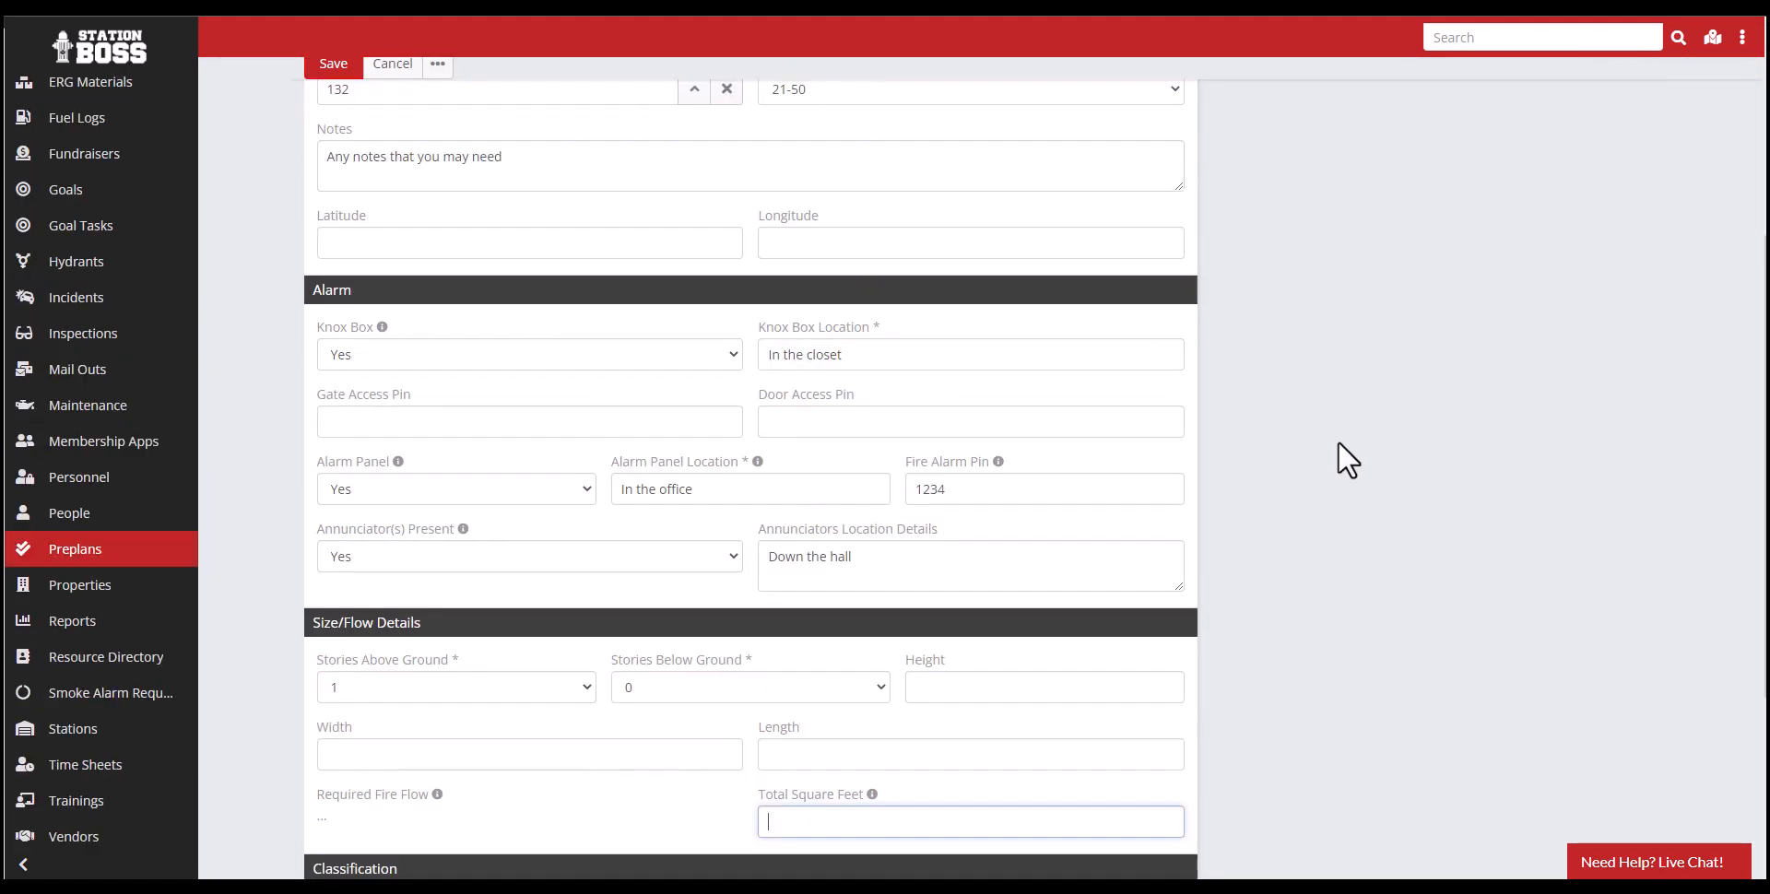
- Classify the occupancy as Business (Group B), sub group B, with construction Type 2
scroll(1337, 440, down, 3)
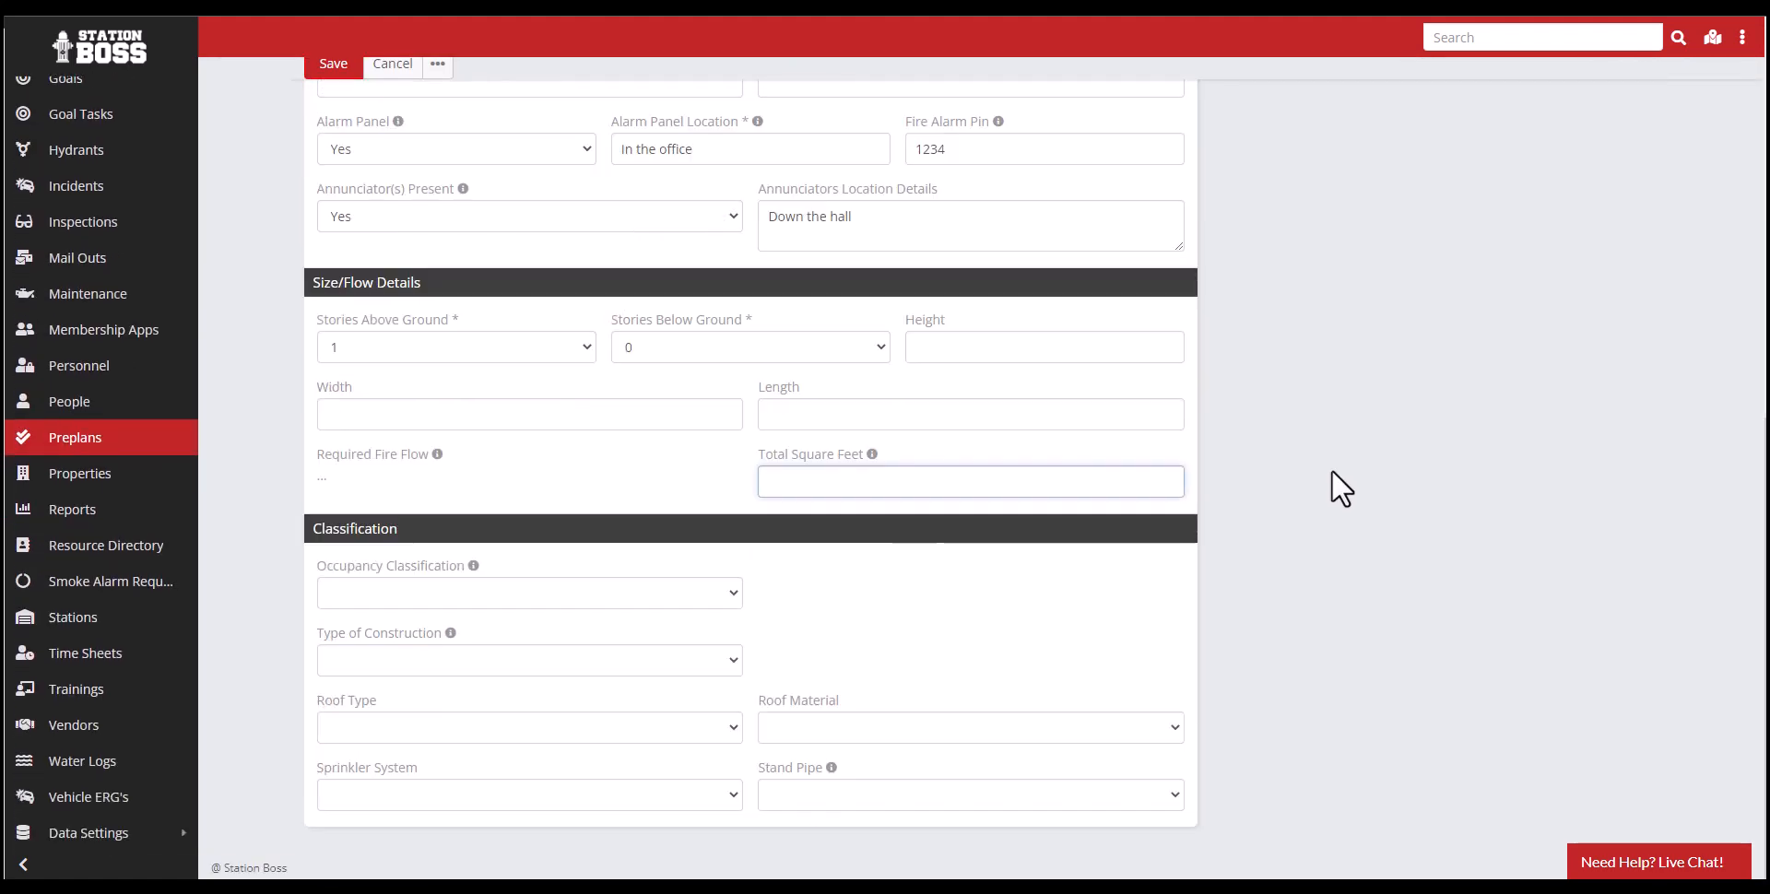
click(452, 595)
click(433, 644)
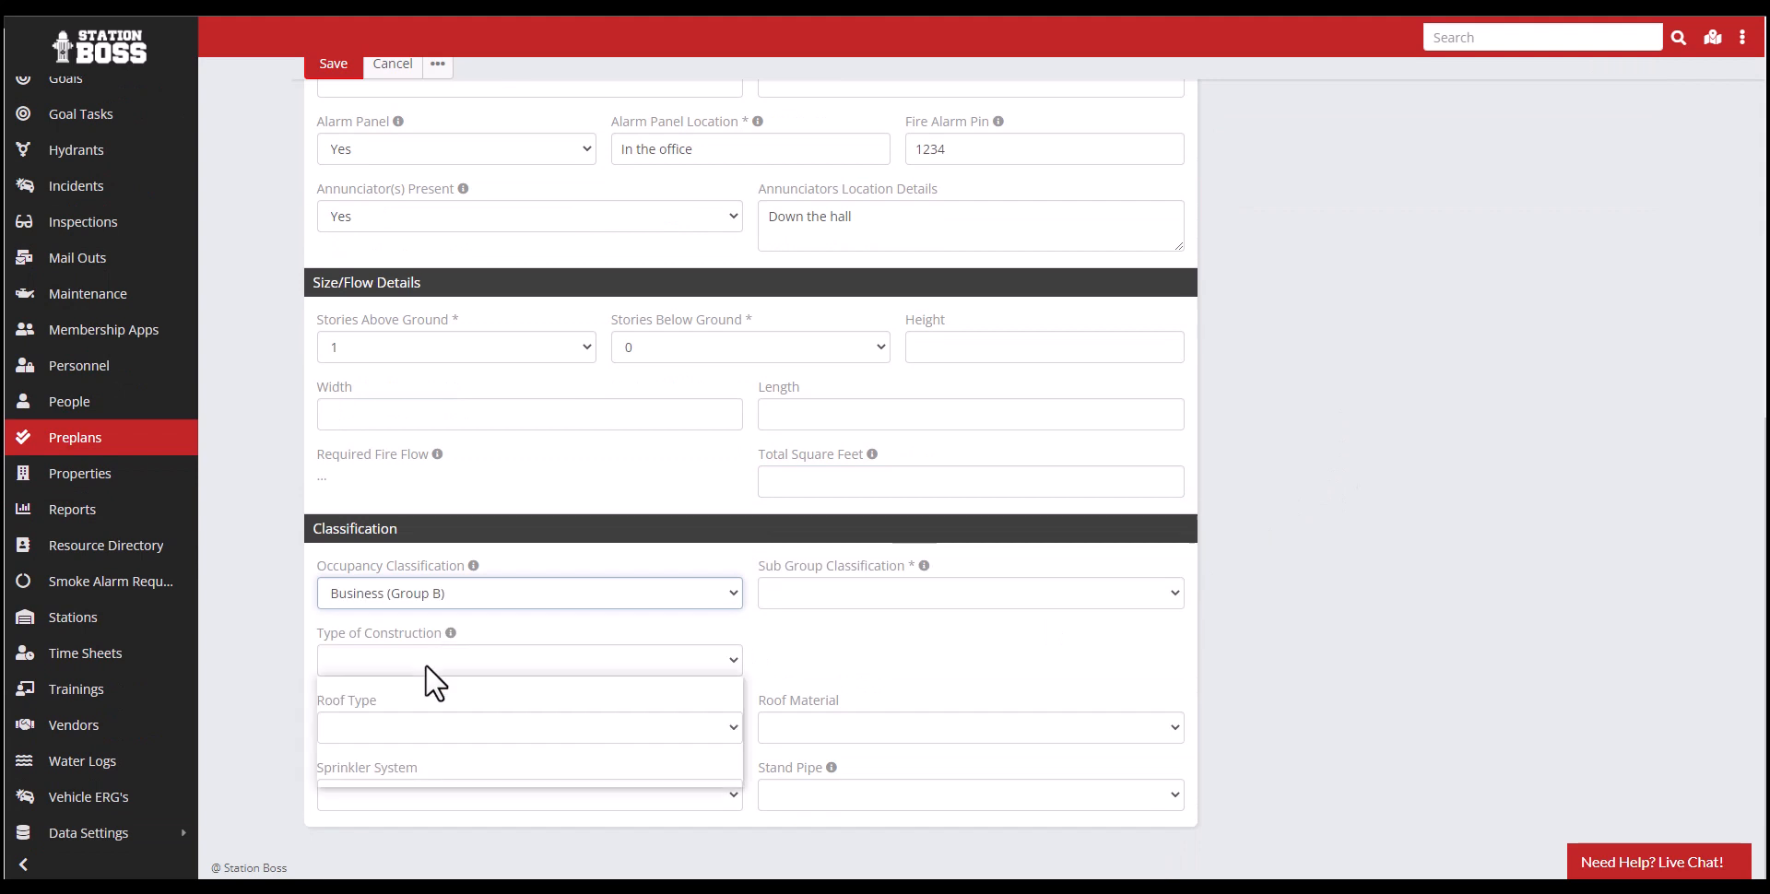
click(429, 664)
click(430, 721)
click(794, 594)
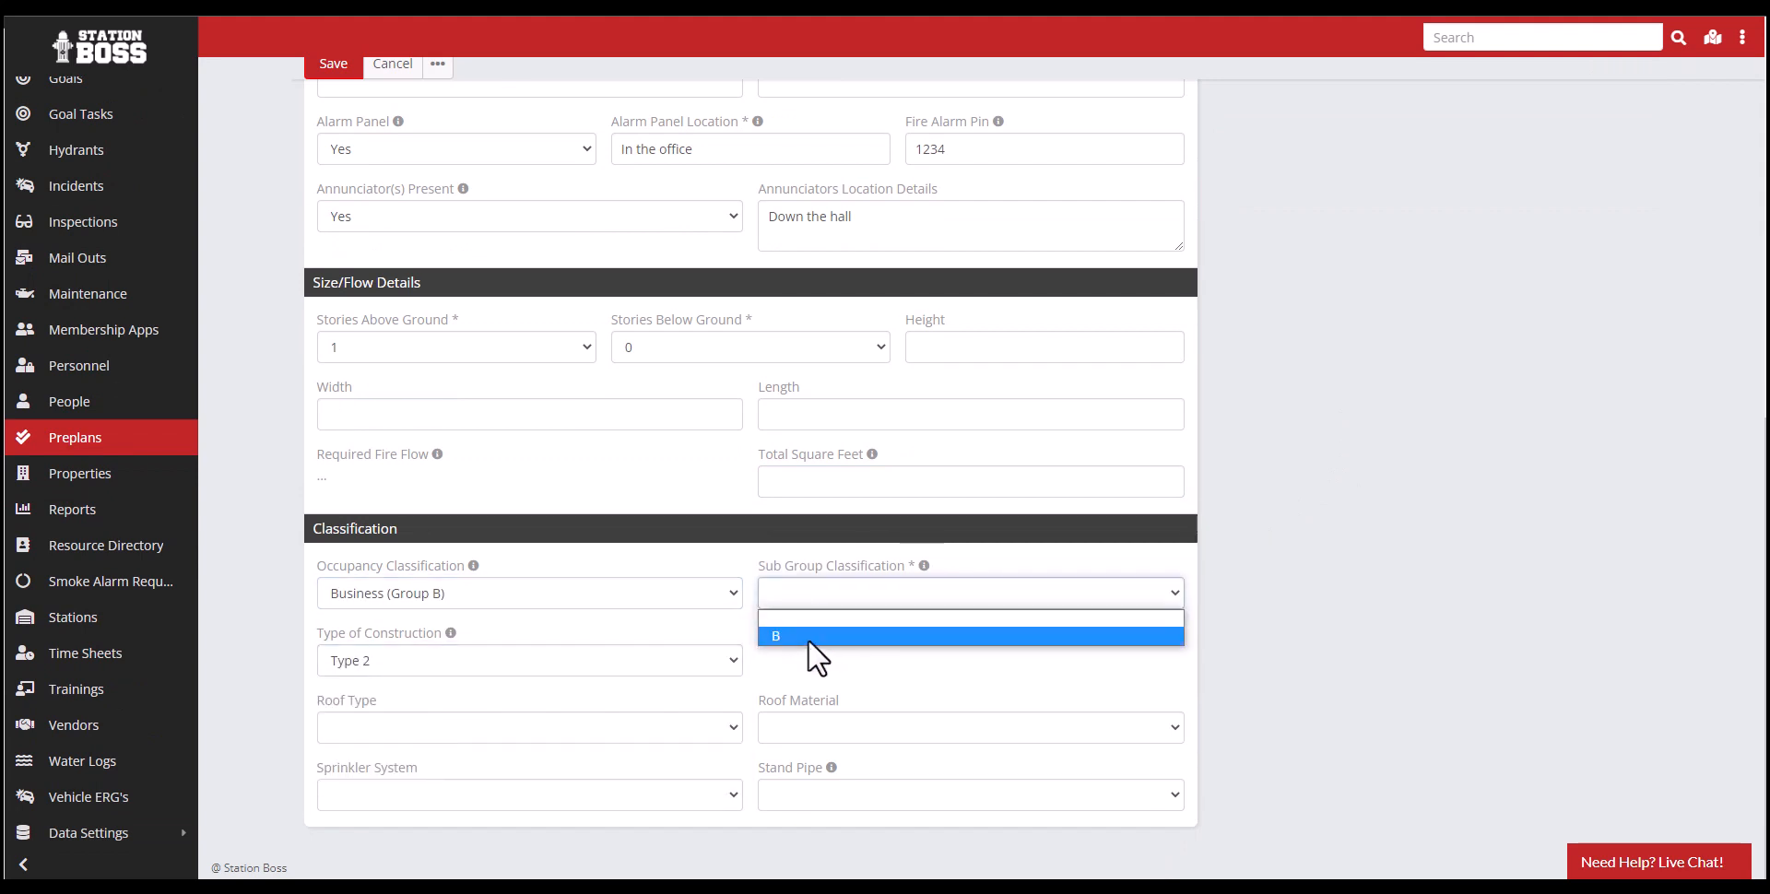
click(807, 636)
- Set the roof type to Jerkinhead and the roof material to Tile - Concrete
click(509, 728)
click(478, 611)
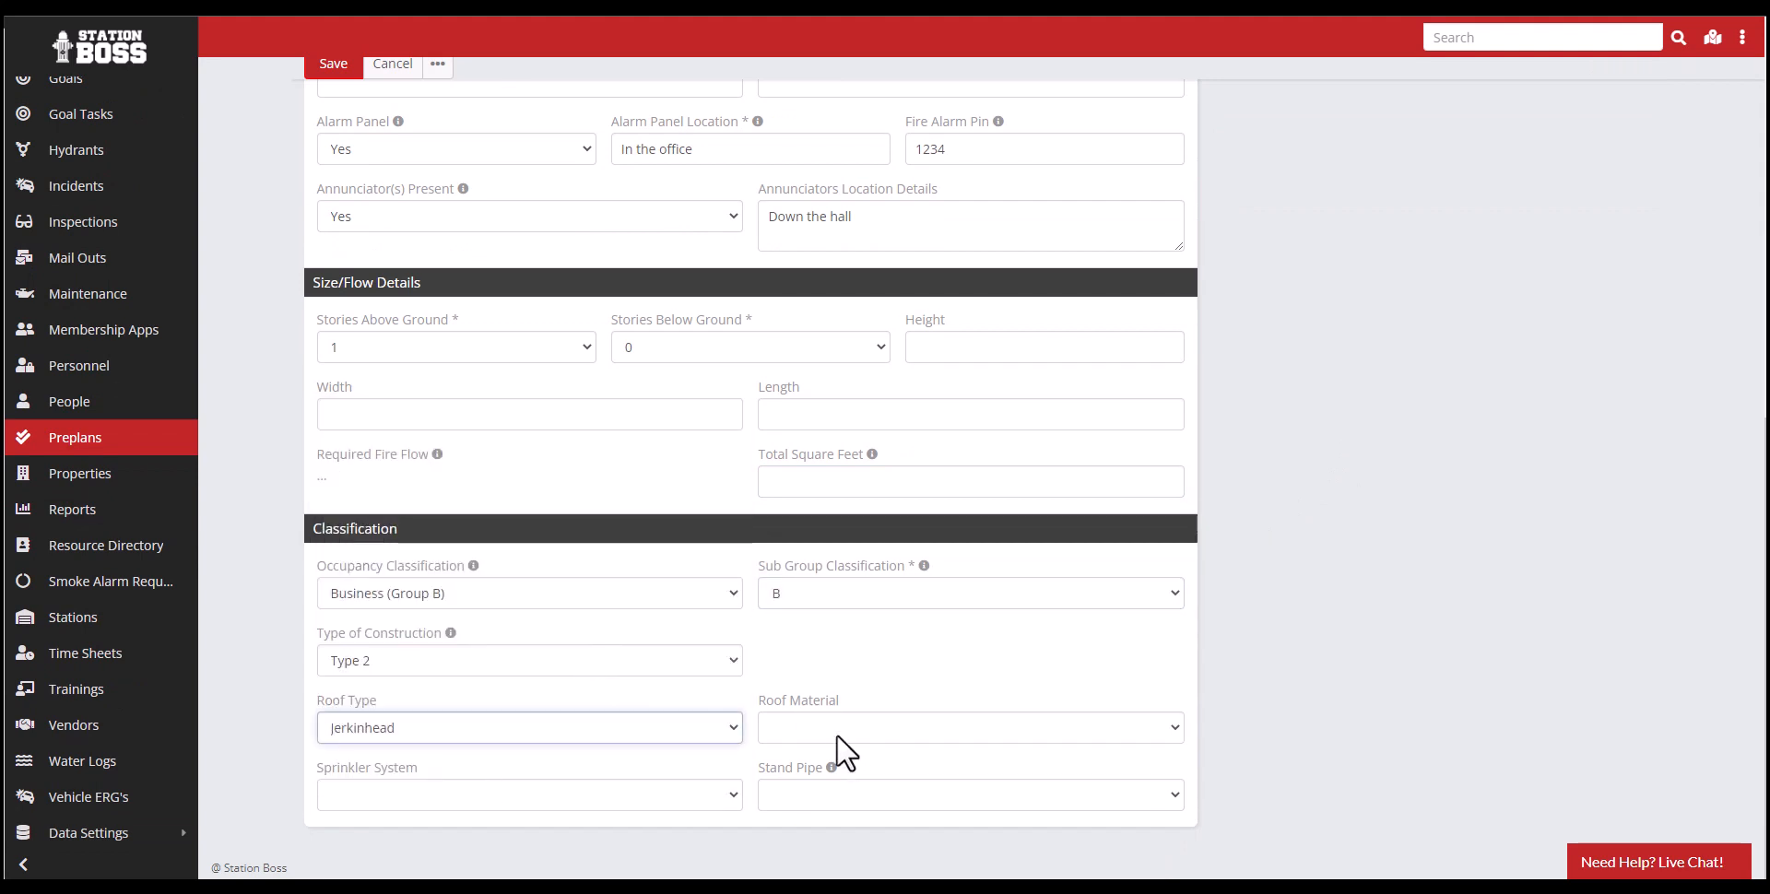
click(839, 733)
click(815, 664)
- Set the sprinkler system to Both and the stand pipe to Semi-Automatic Dry System
click(423, 797)
click(424, 770)
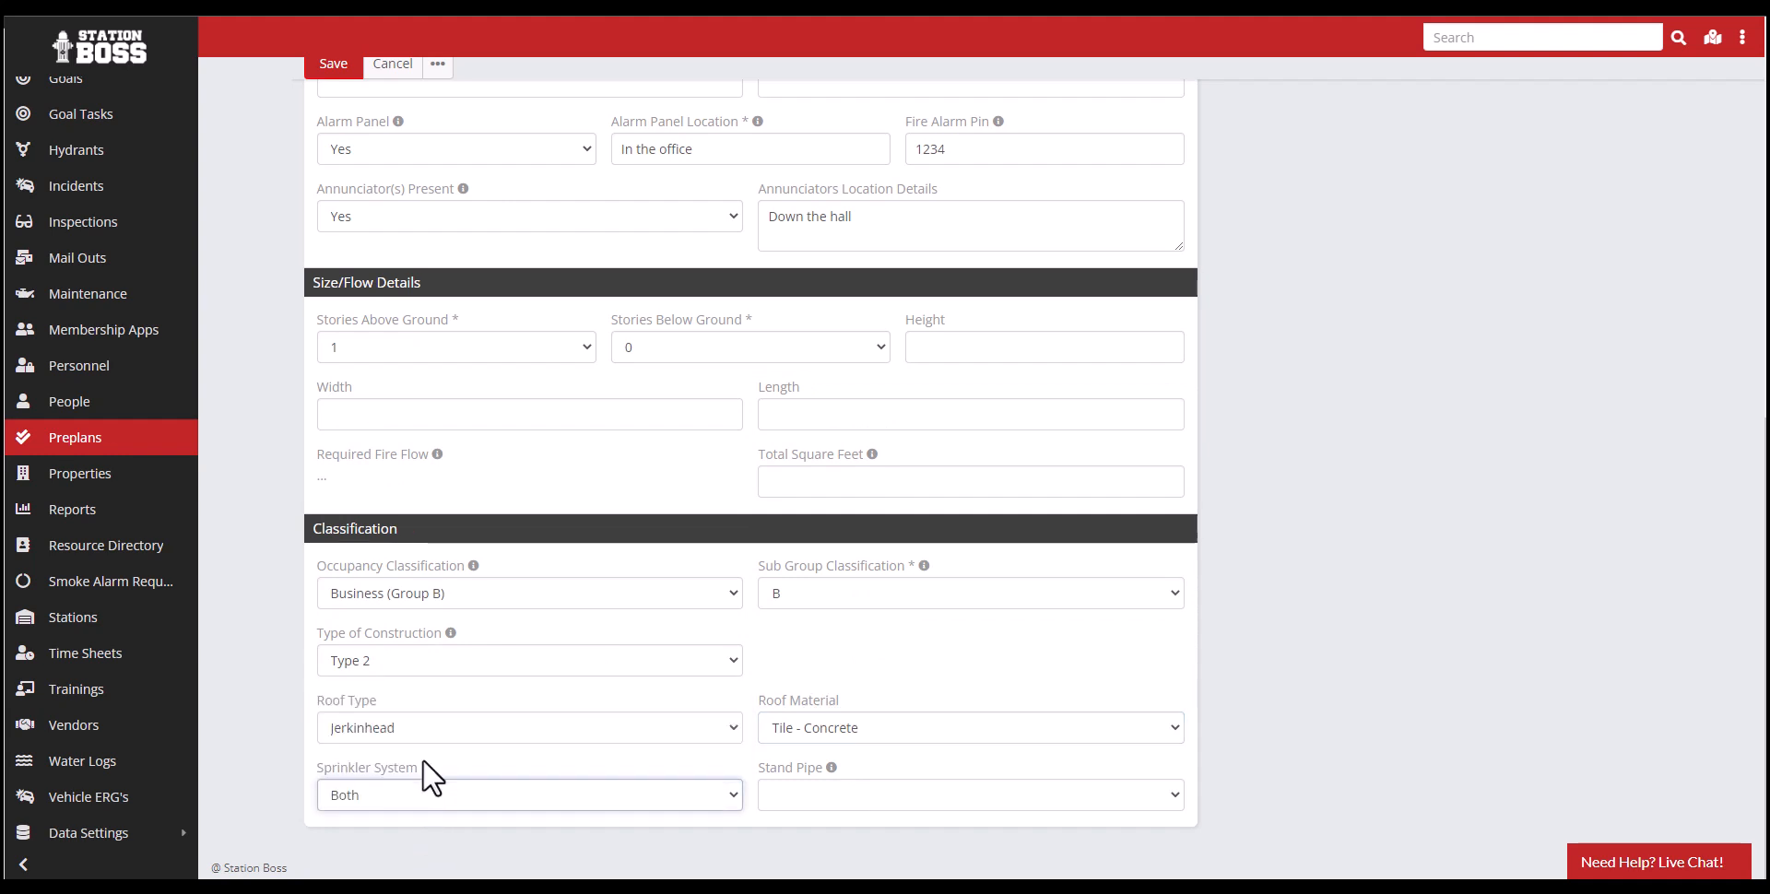
click(808, 795)
click(835, 743)
- Open the map editor for the new preplan
scroll(1468, 699, up, 7)
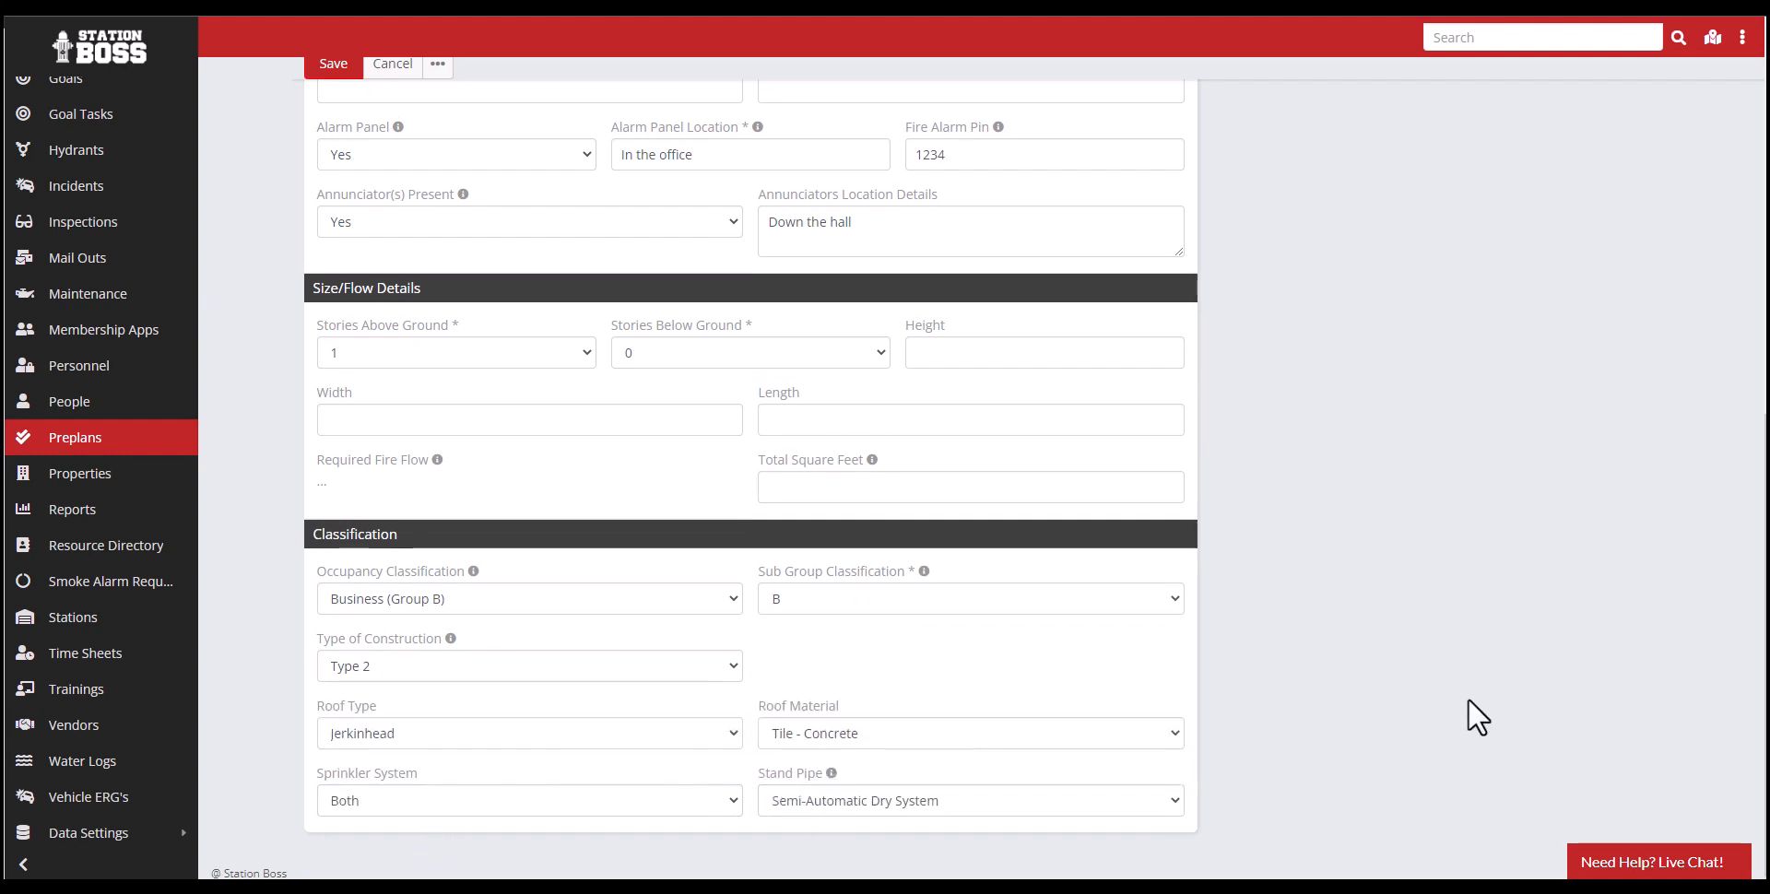
scroll(1467, 697, up, 2)
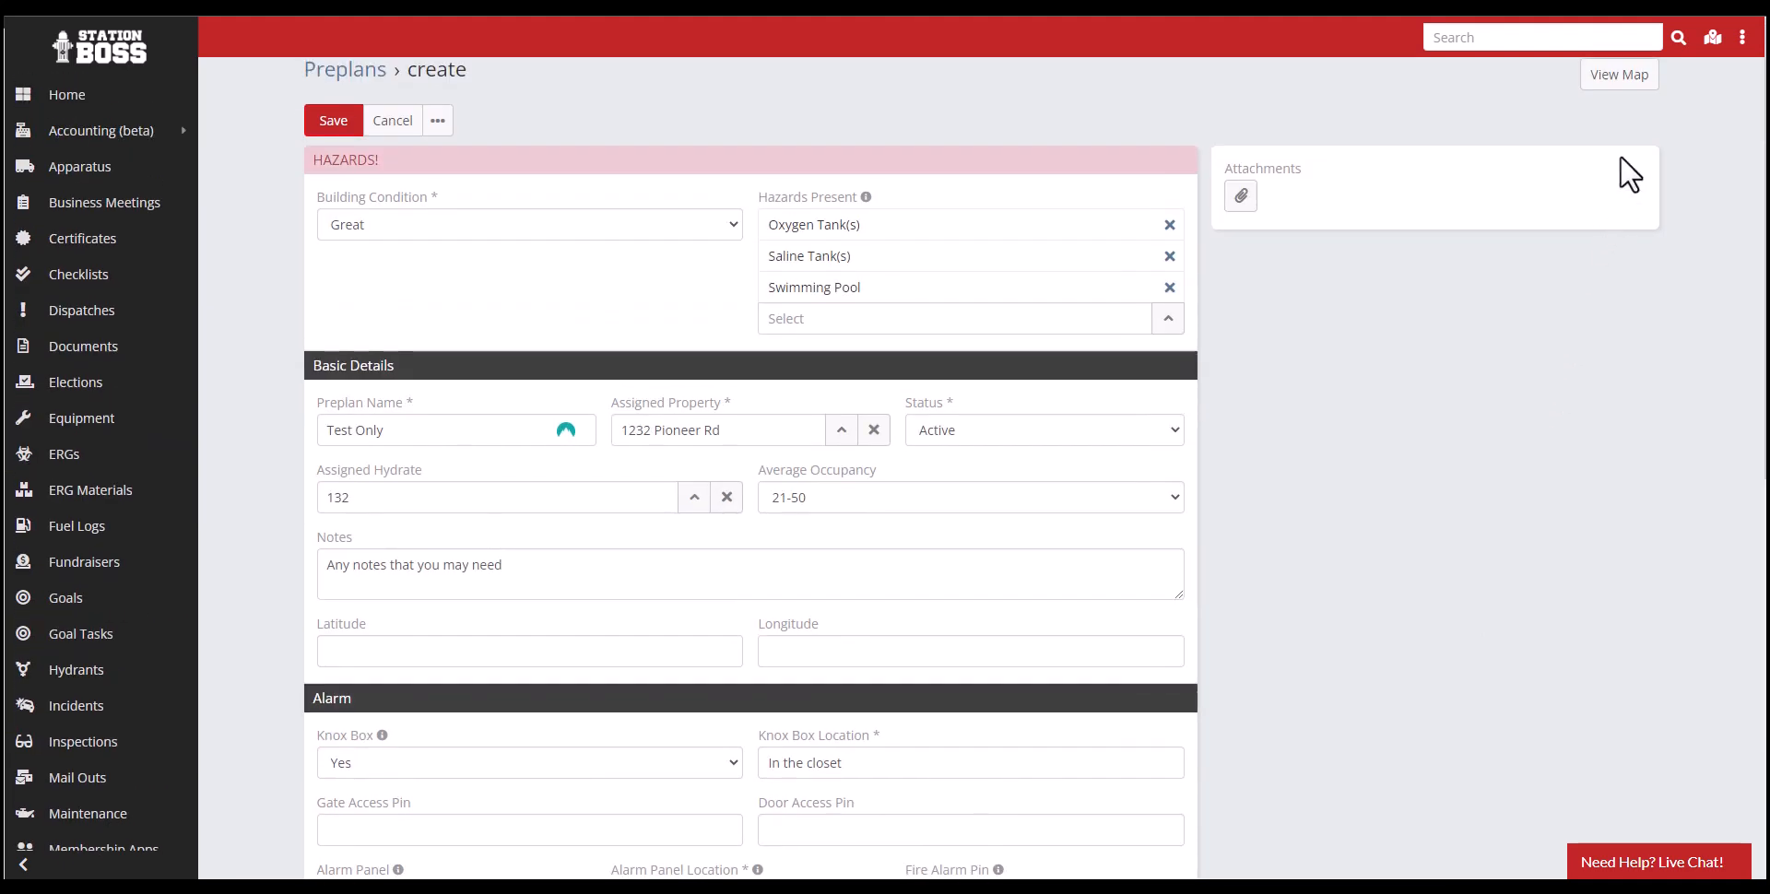
click(1625, 89)
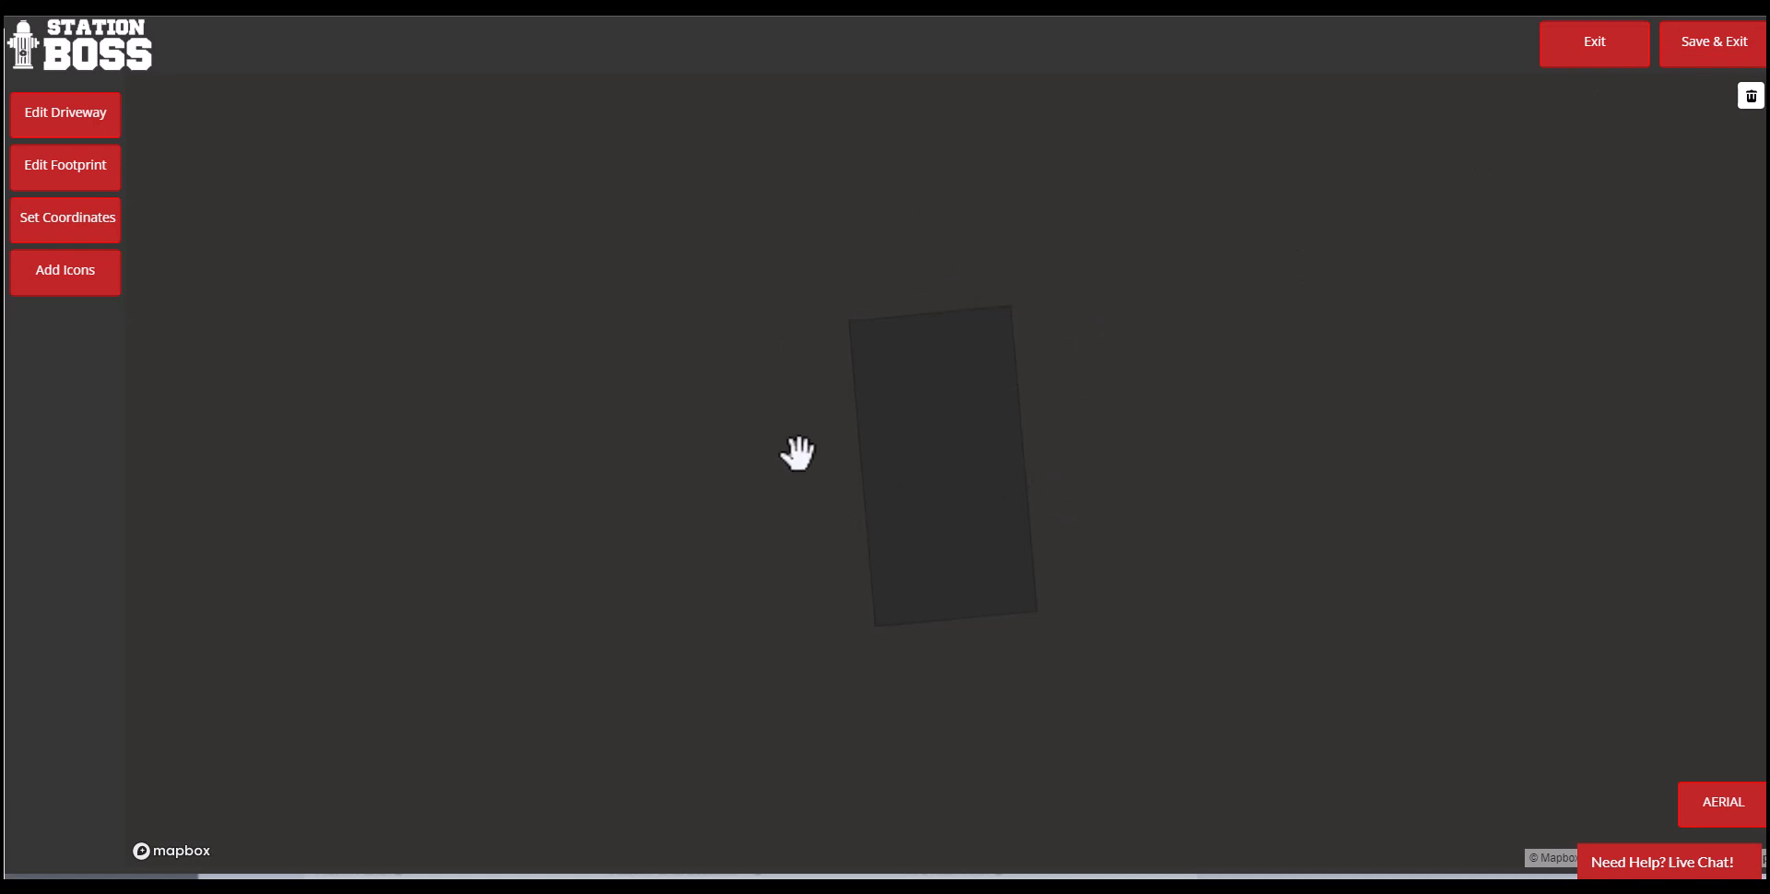
- Look over the streets around the building and exit the map editor to the preplan form
scroll(894, 411, down, 3)
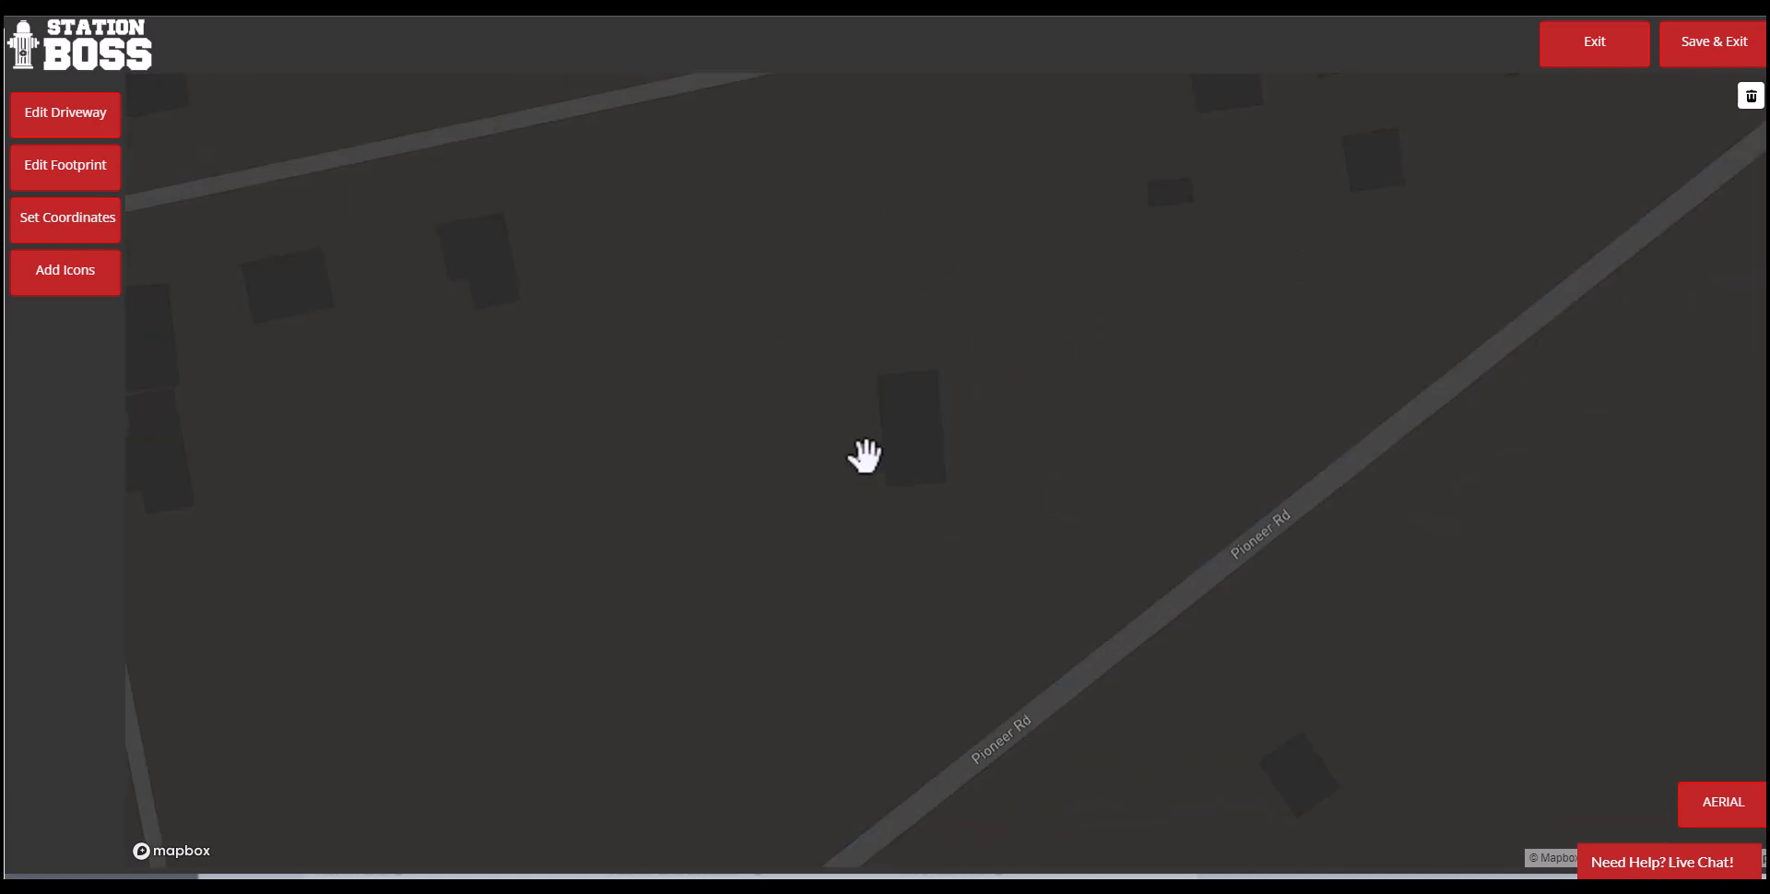
scroll(888, 477, up, 1)
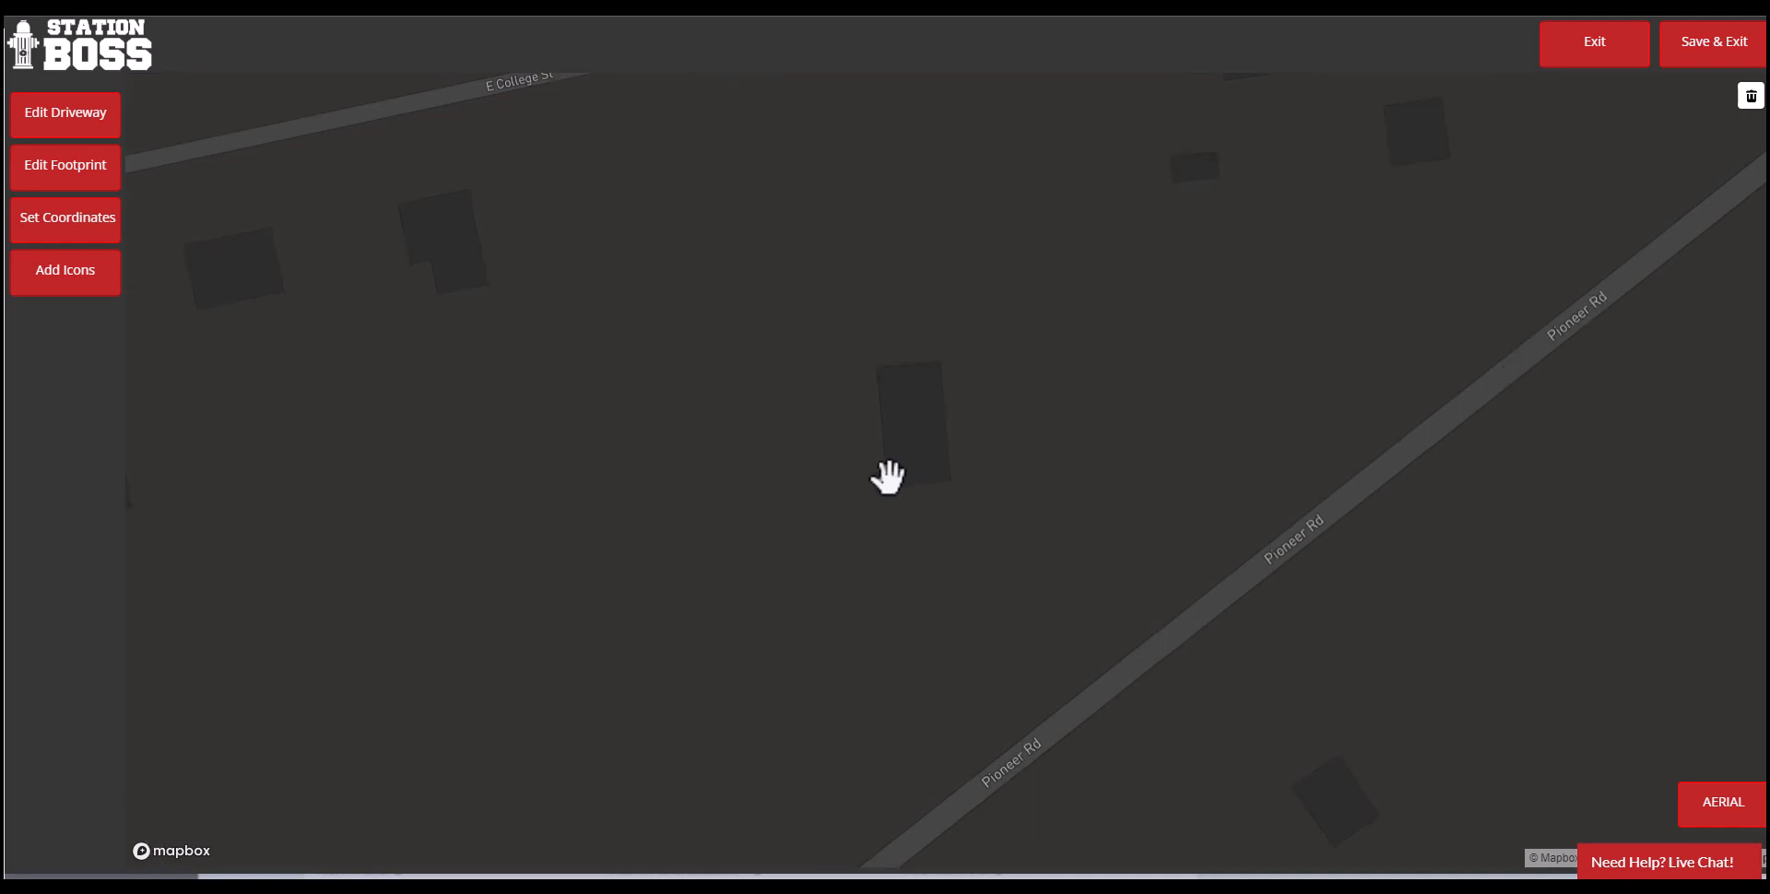
scroll(888, 477, up, 3)
click(1579, 58)
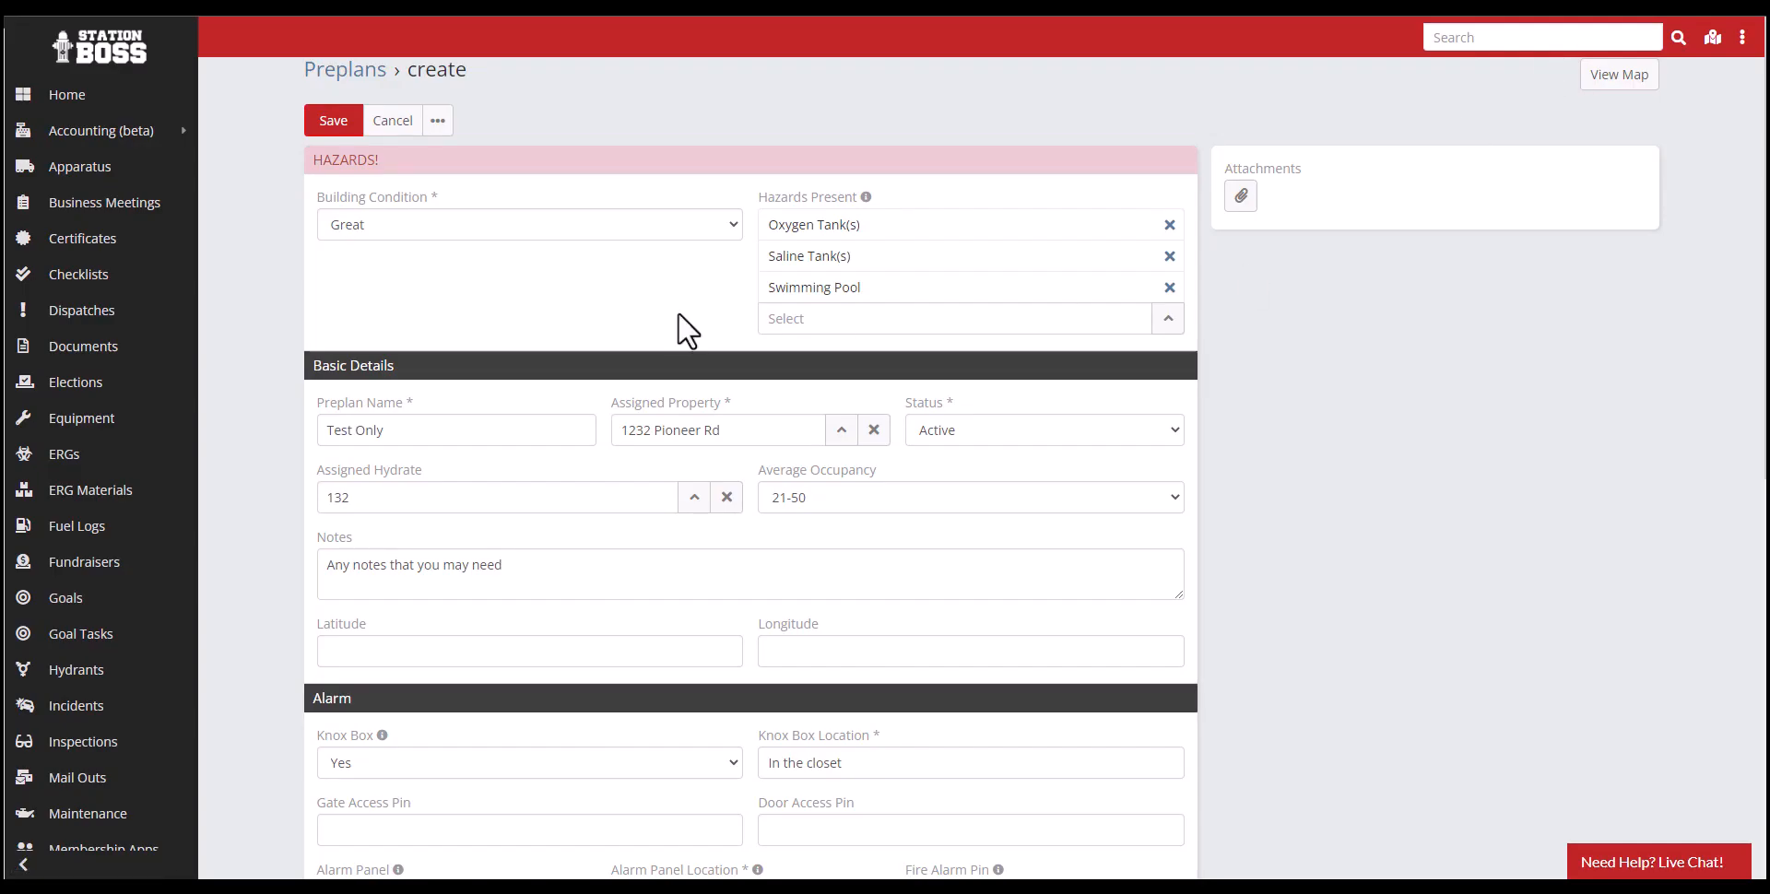
triple_click(692, 434)
drag(691, 433, 517, 432)
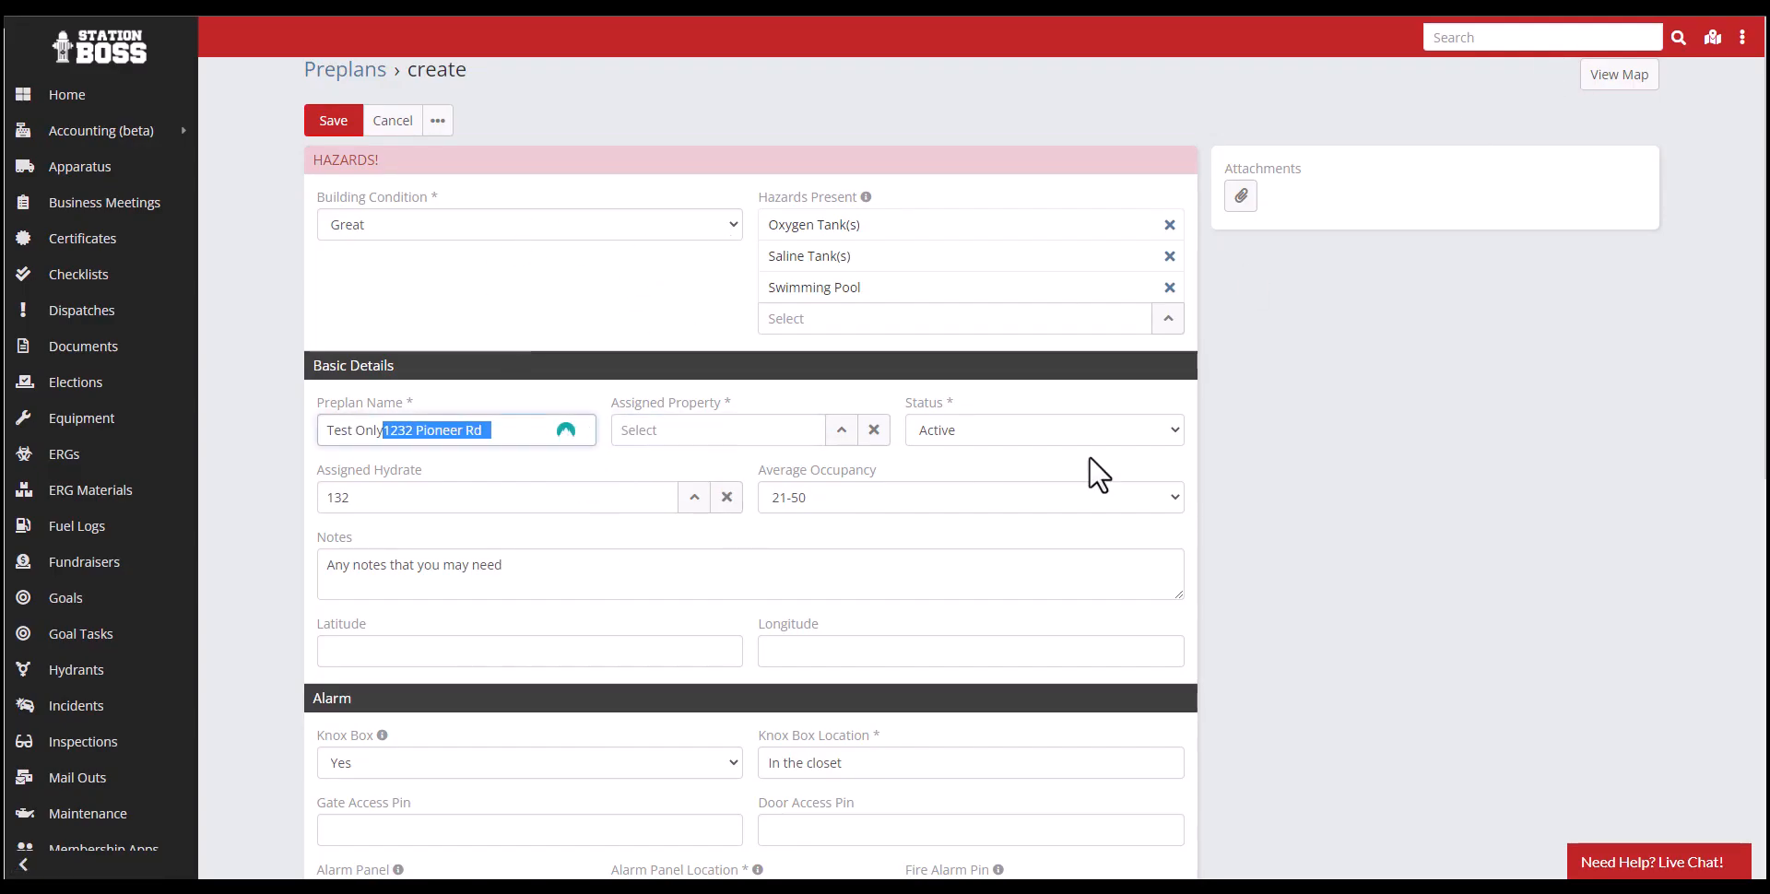
key(Delete)
click(650, 430)
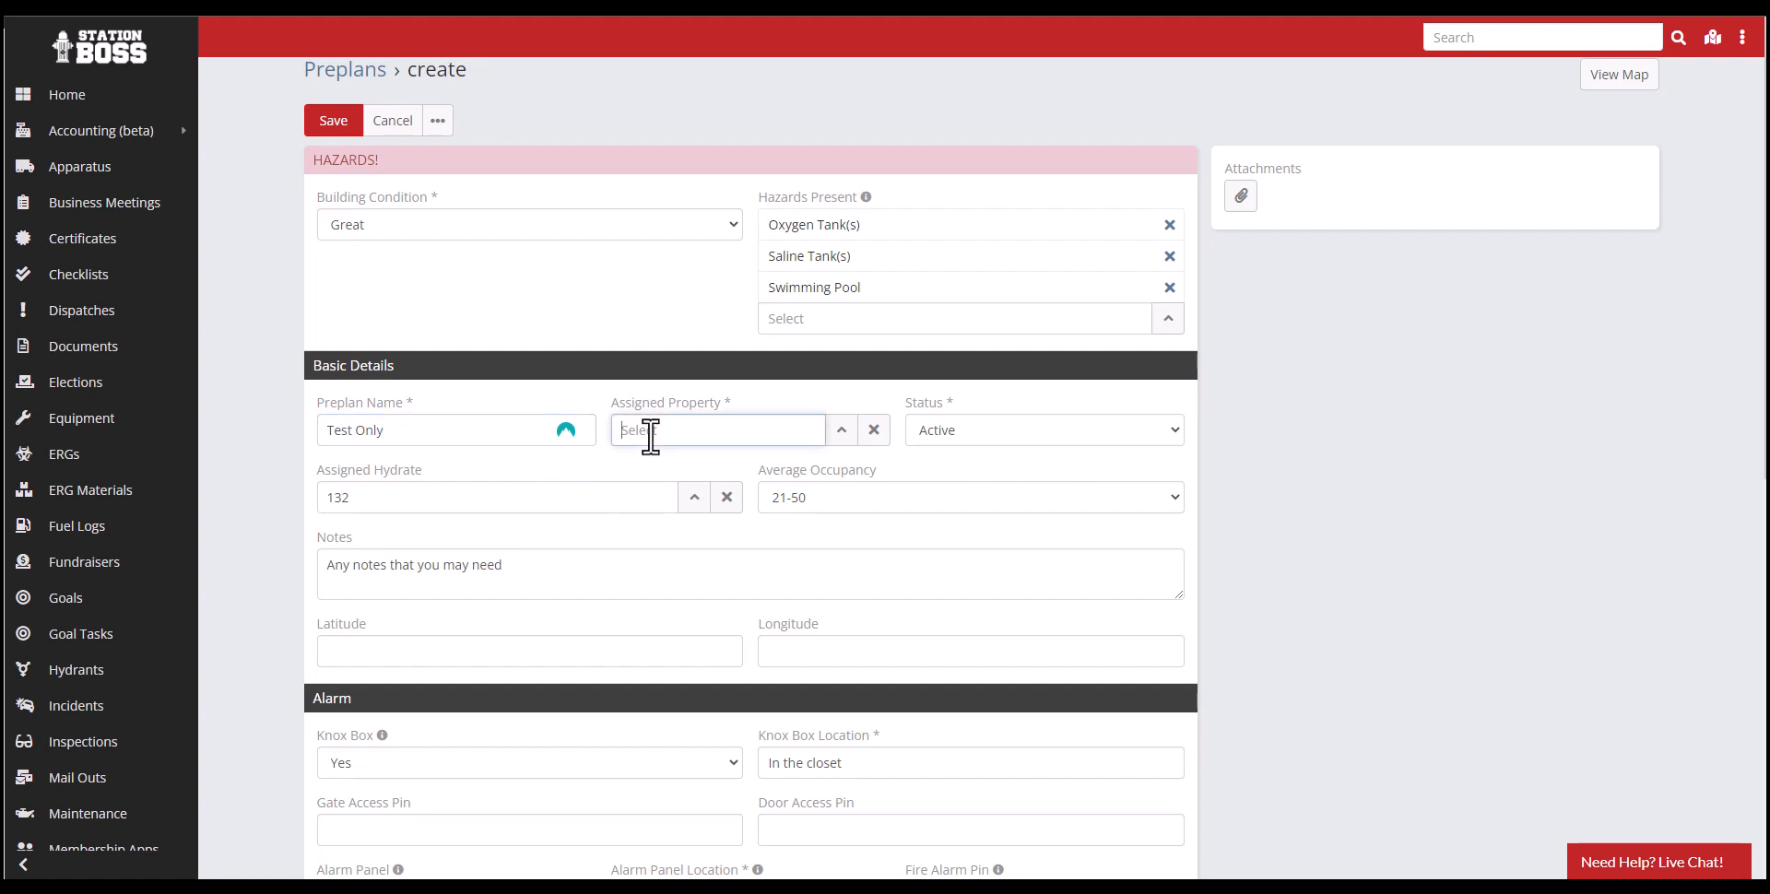
text(1232)
click(644, 464)
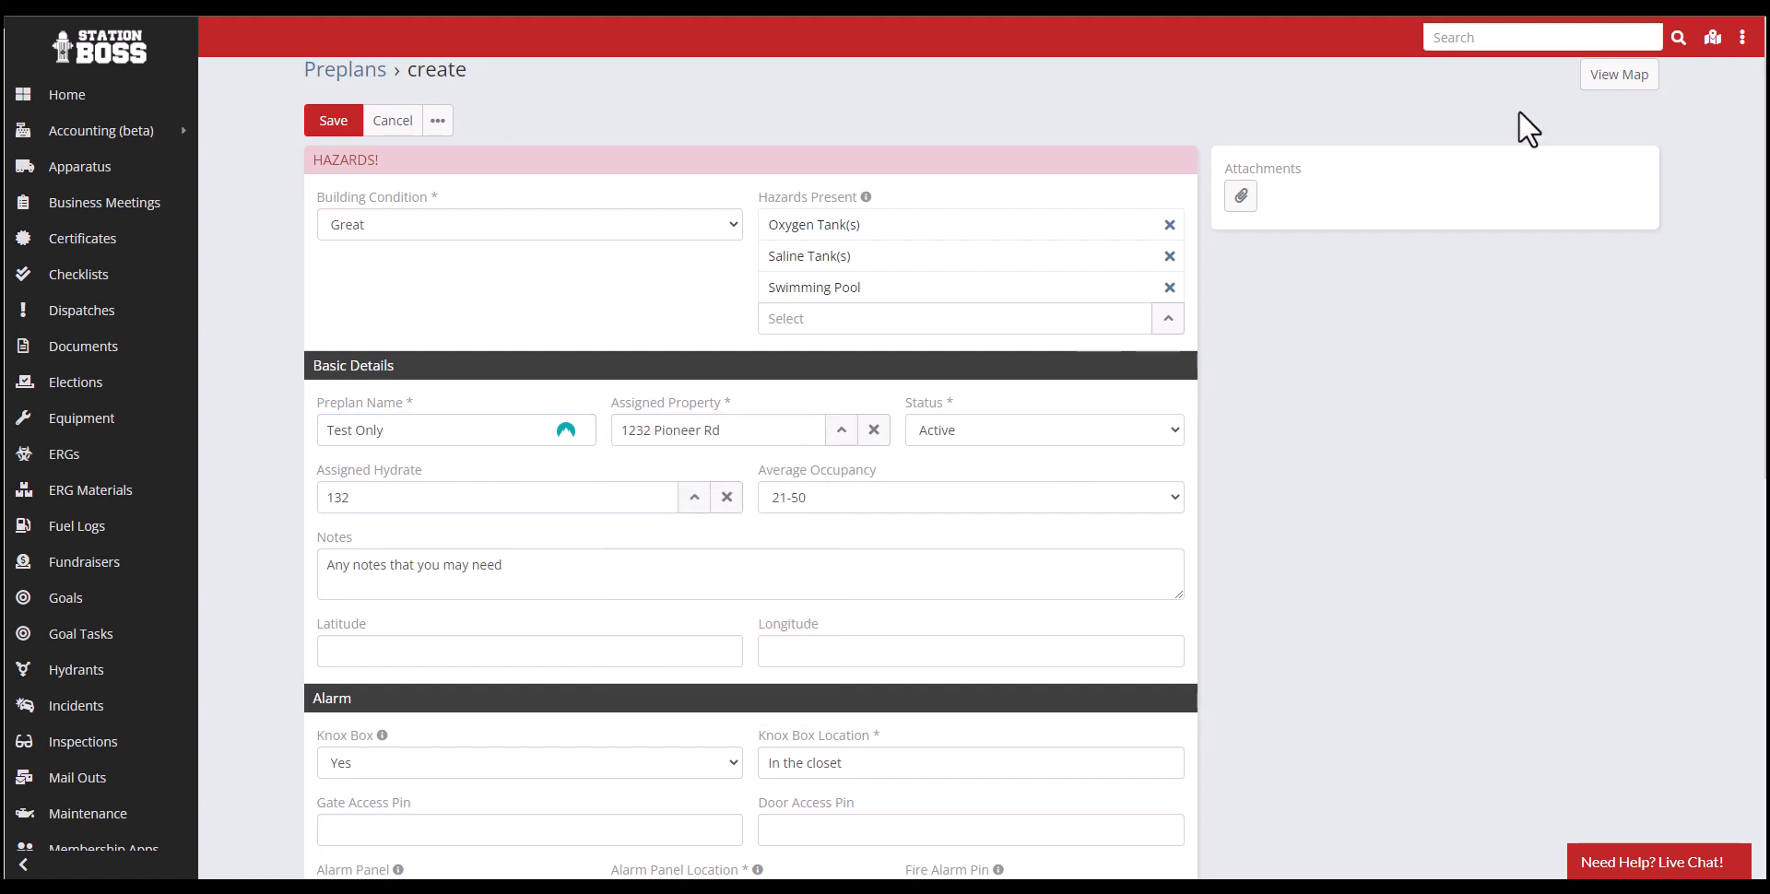
click(1588, 88)
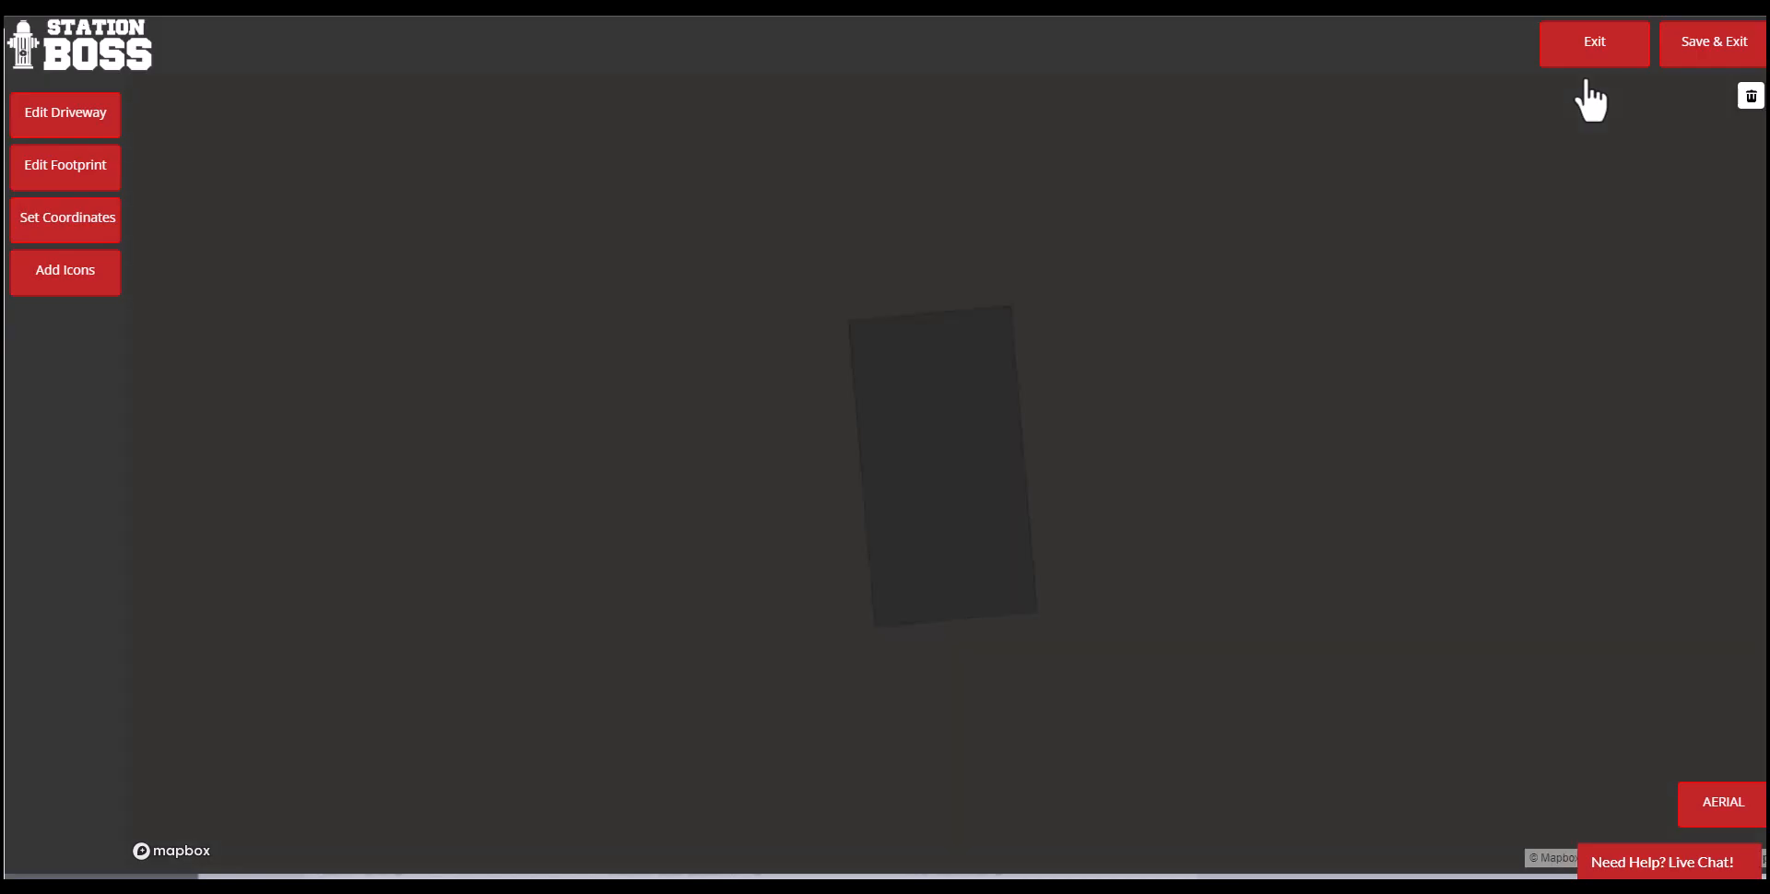
- Examine the building and its driveway in the aerial imagery, then return to the street map
click(1704, 811)
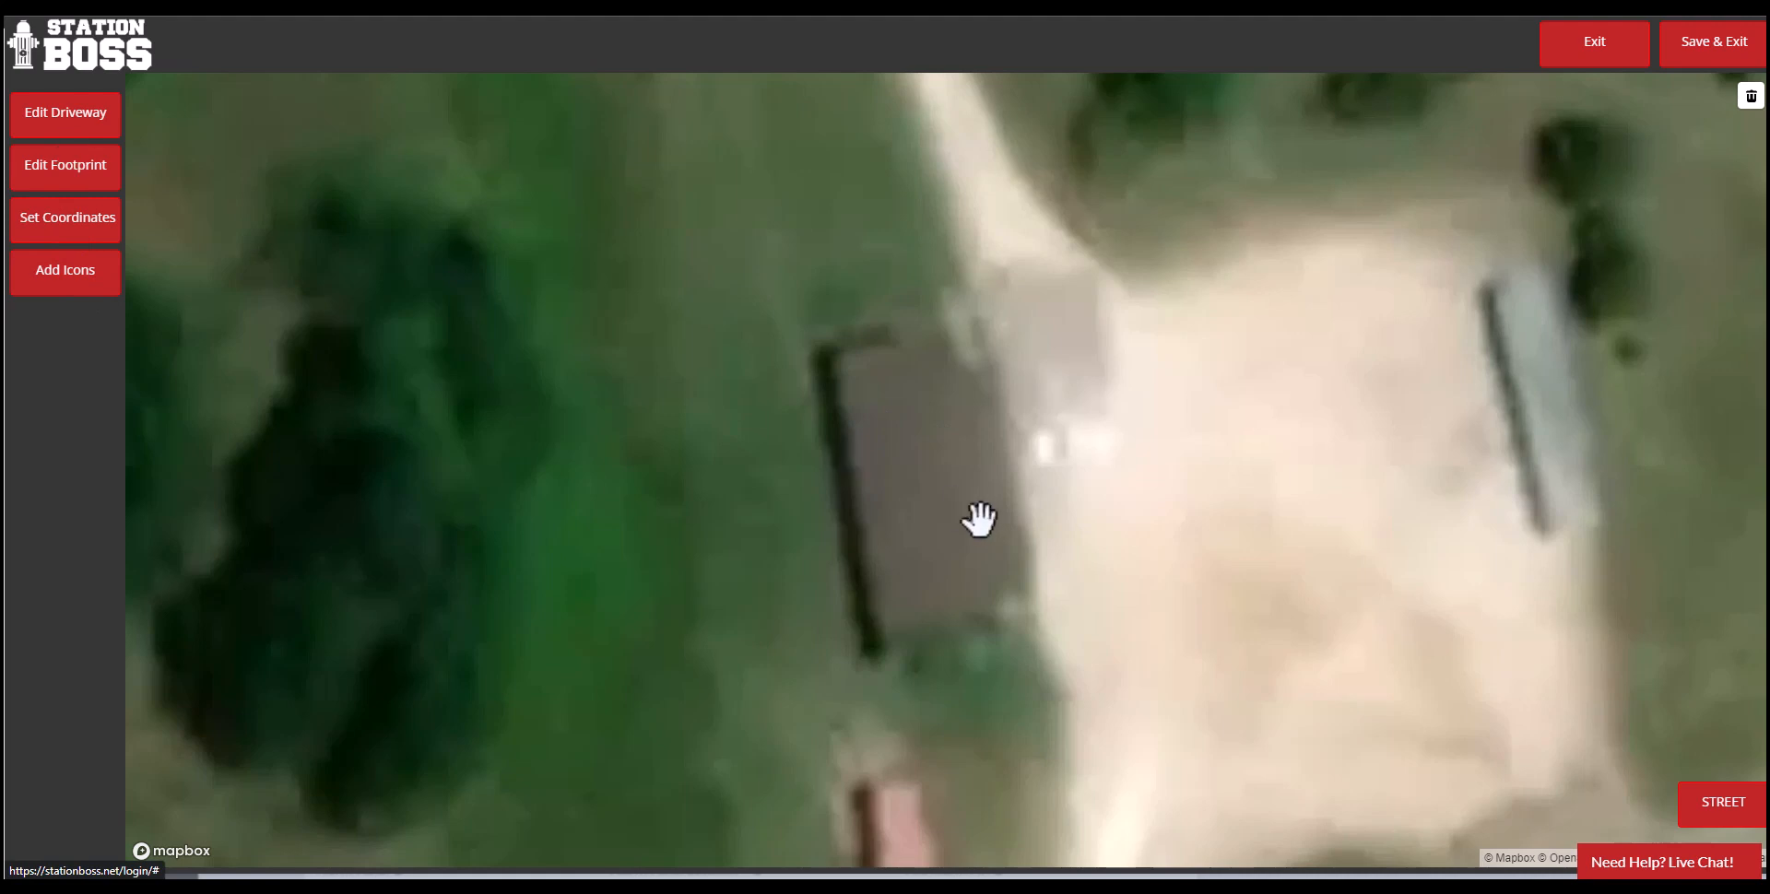
scroll(977, 517, down, 2)
click(1726, 810)
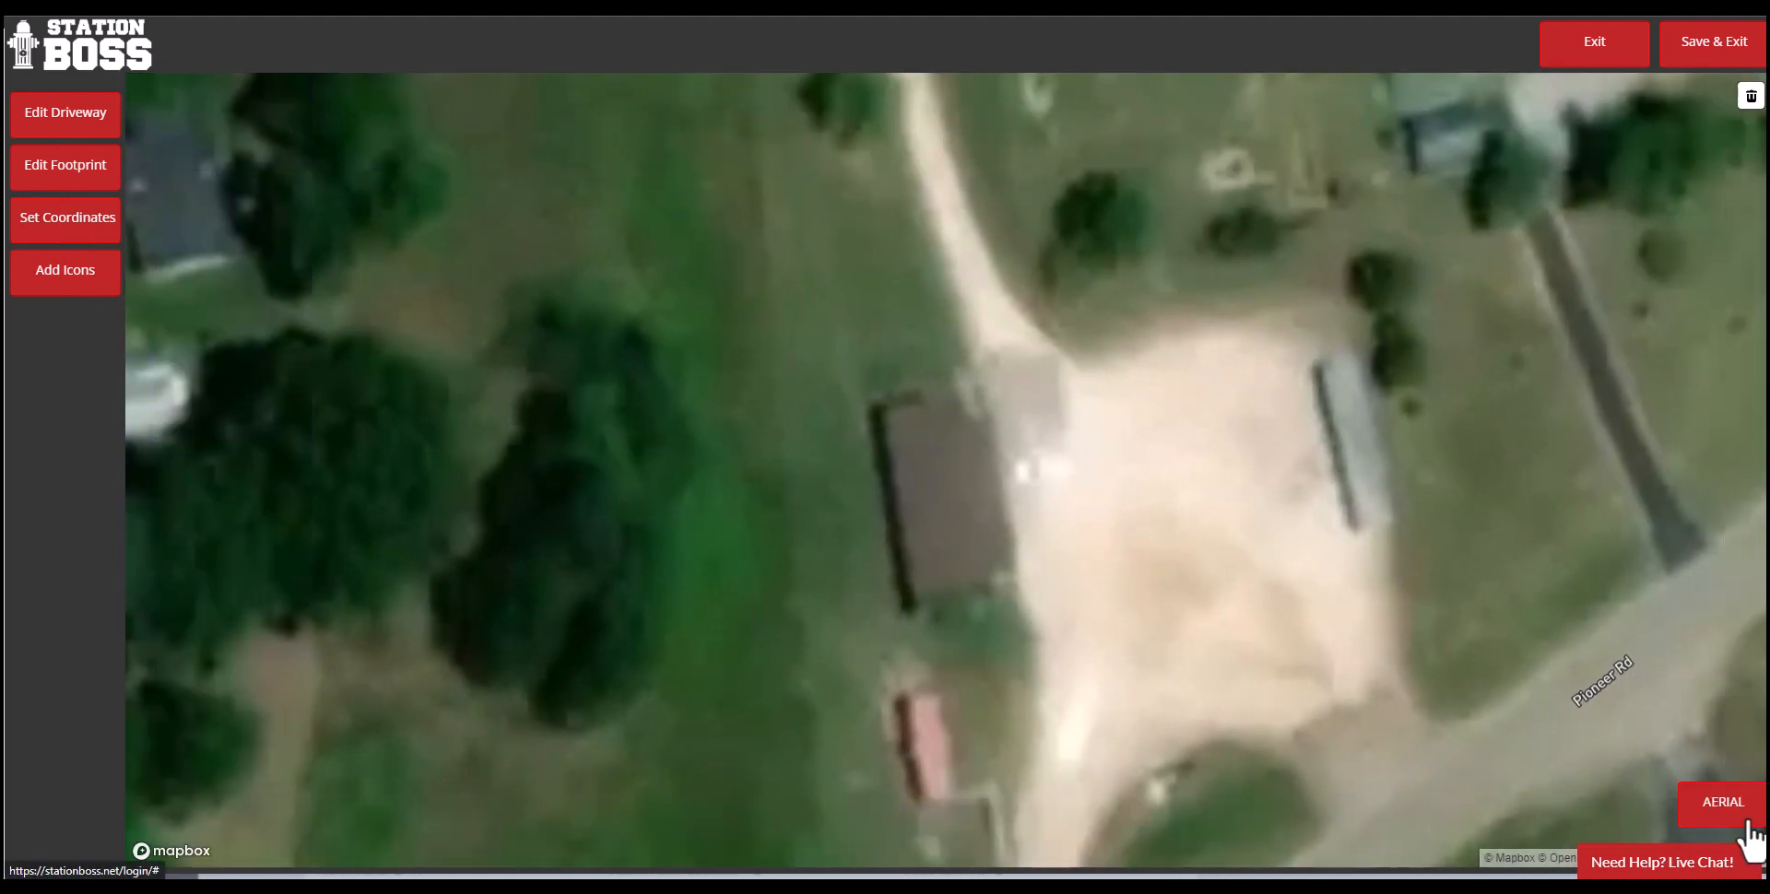
- Draw the driveway as a straight line from E College St past the building's east side to Pioneer Rd
scroll(960, 636, down, 3)
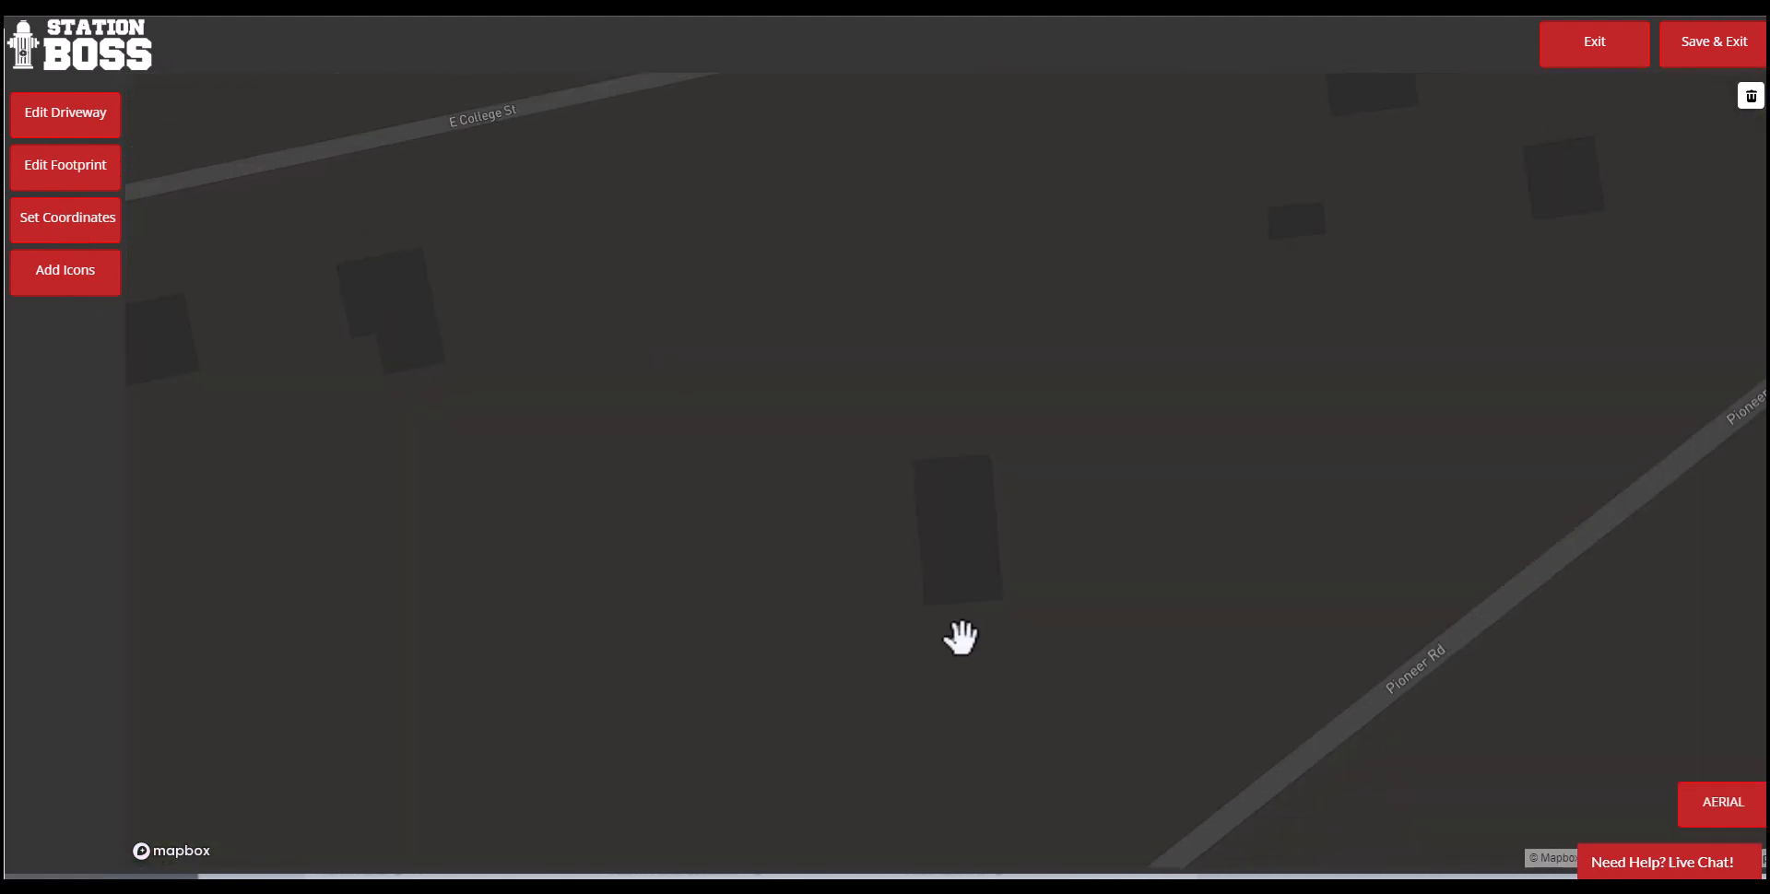
click(60, 155)
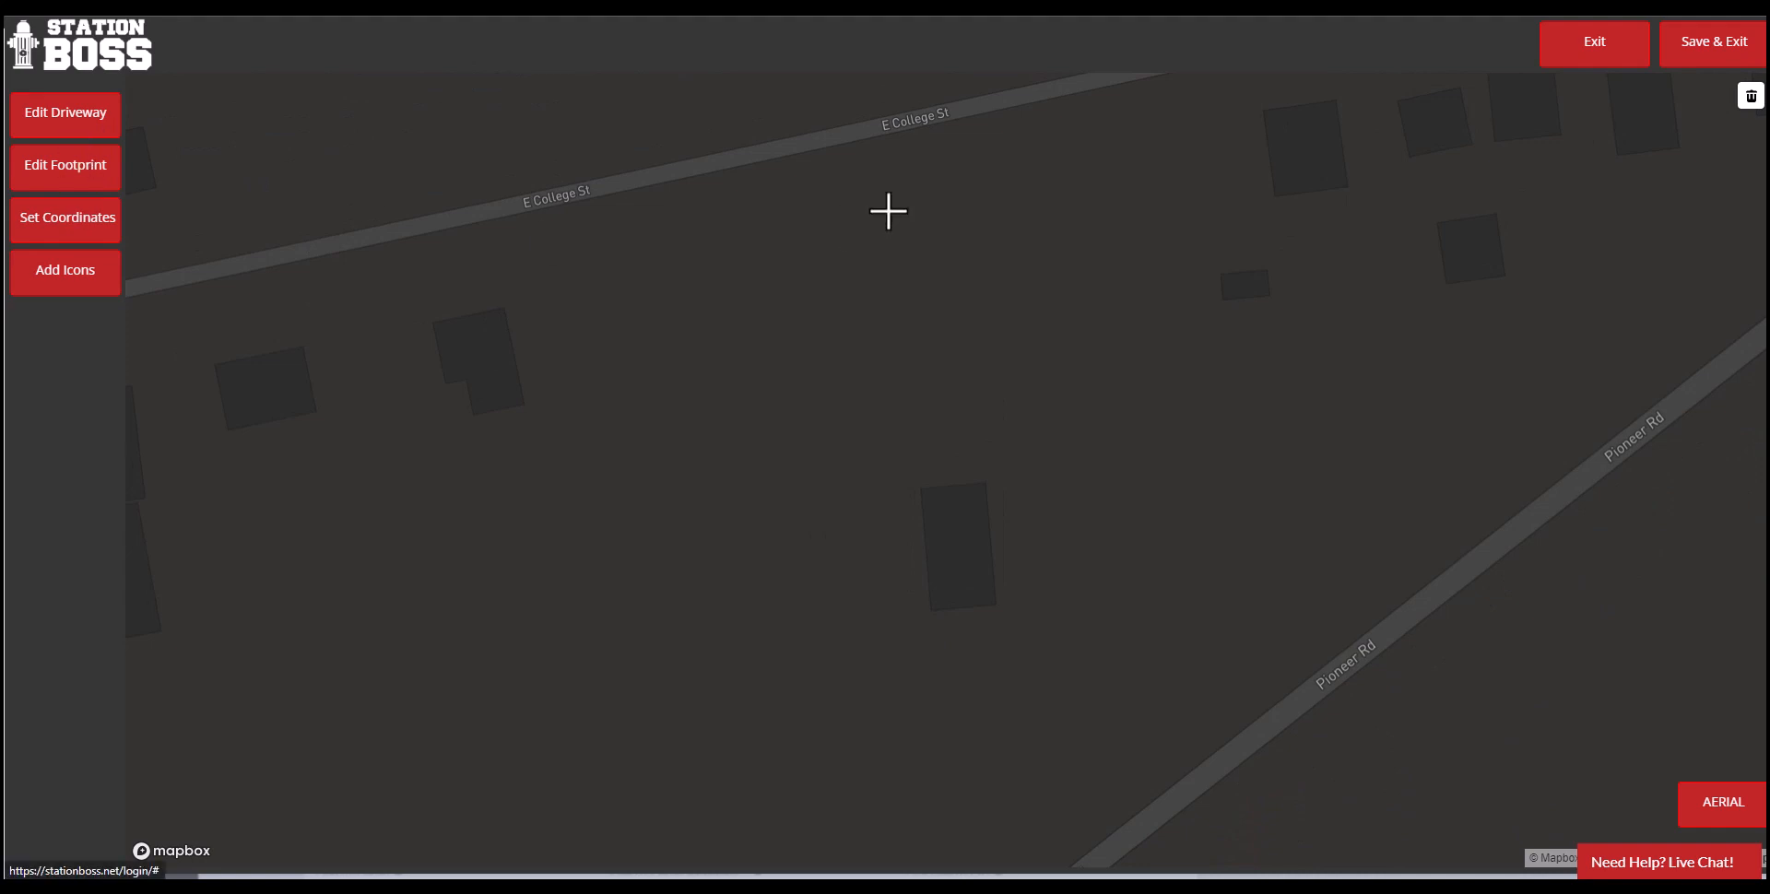
click(931, 132)
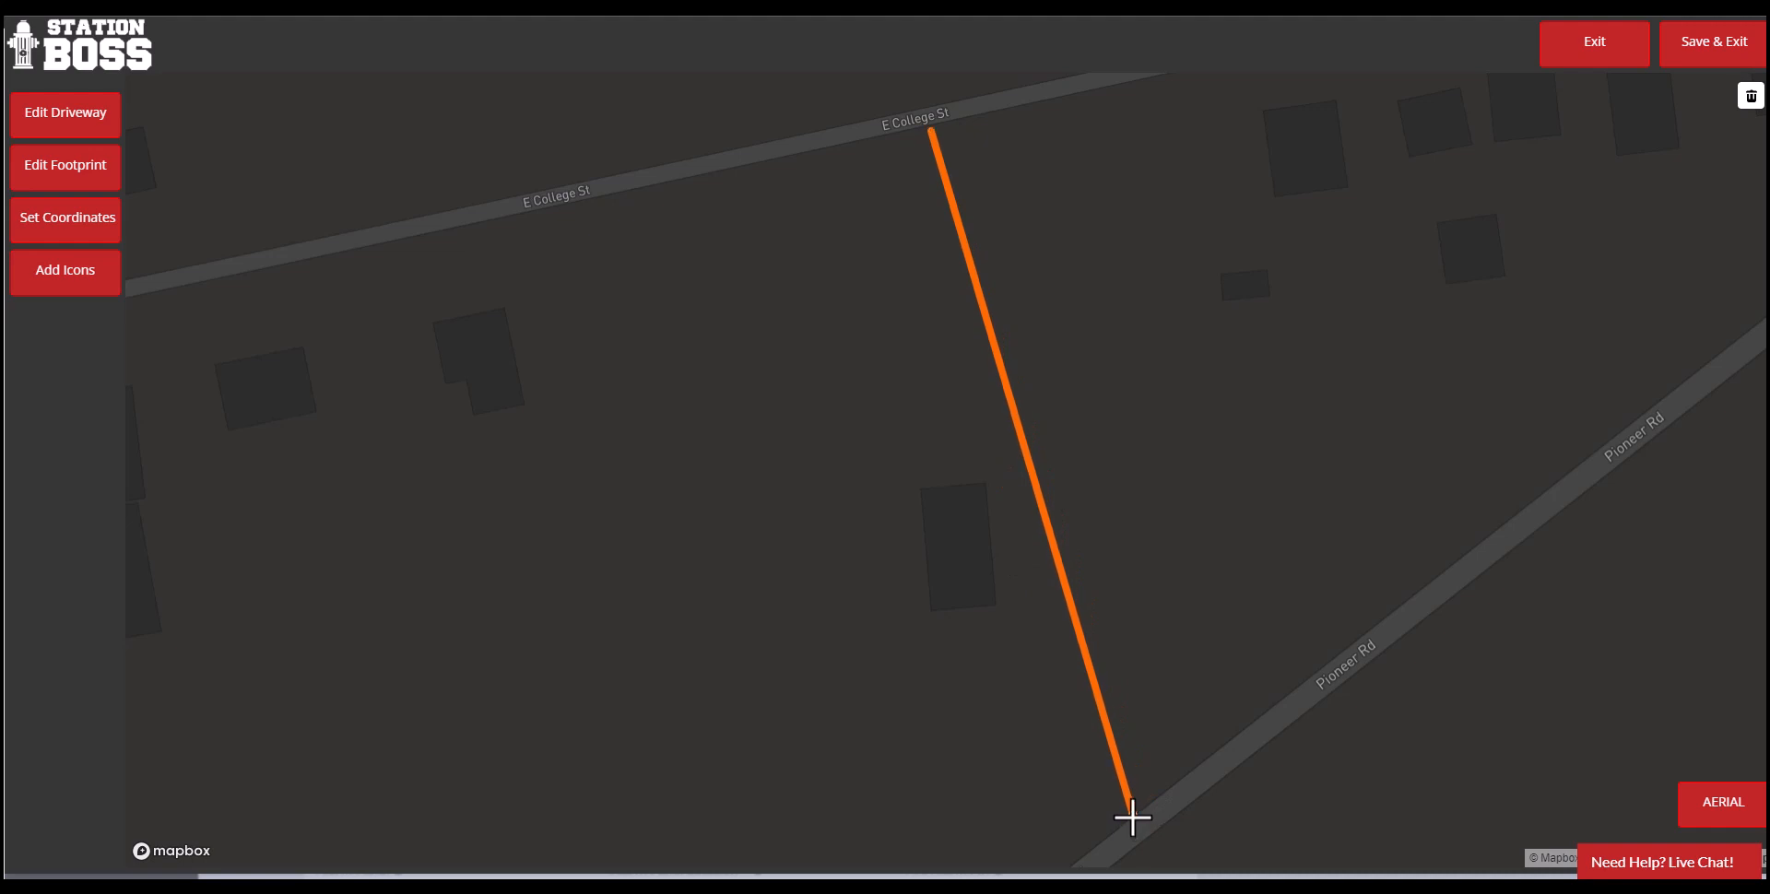
double_click(1132, 815)
- Outline the building's footprint along its four corners and set the coordinates at its center
click(67, 172)
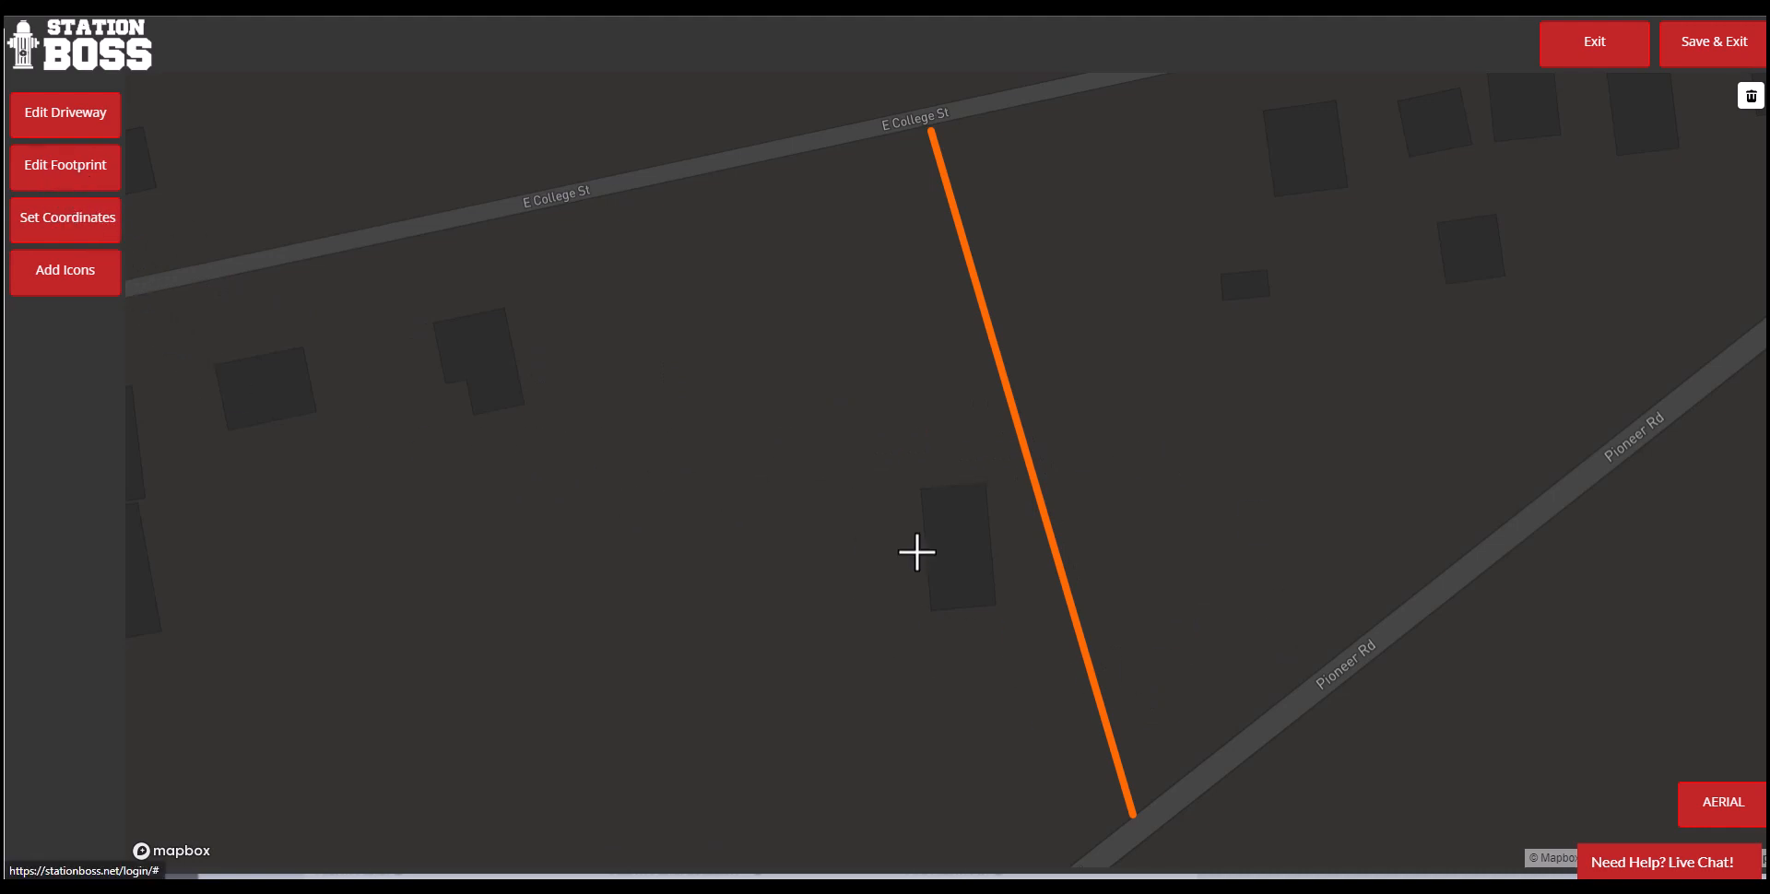
click(921, 490)
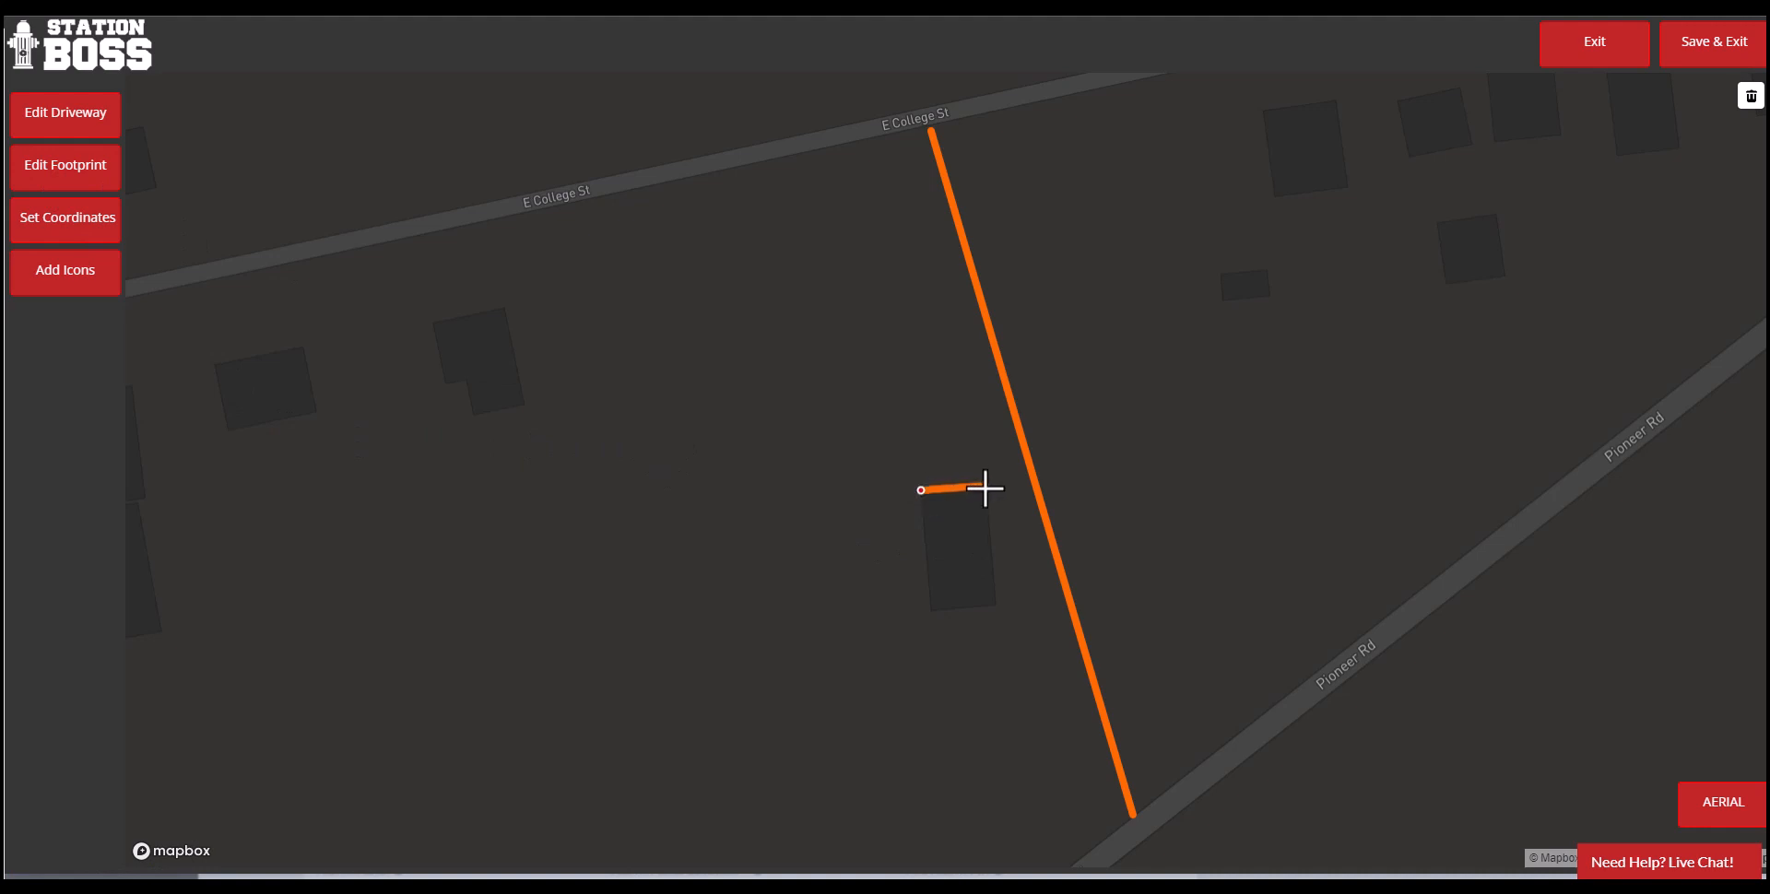
click(985, 484)
click(995, 609)
double_click(925, 611)
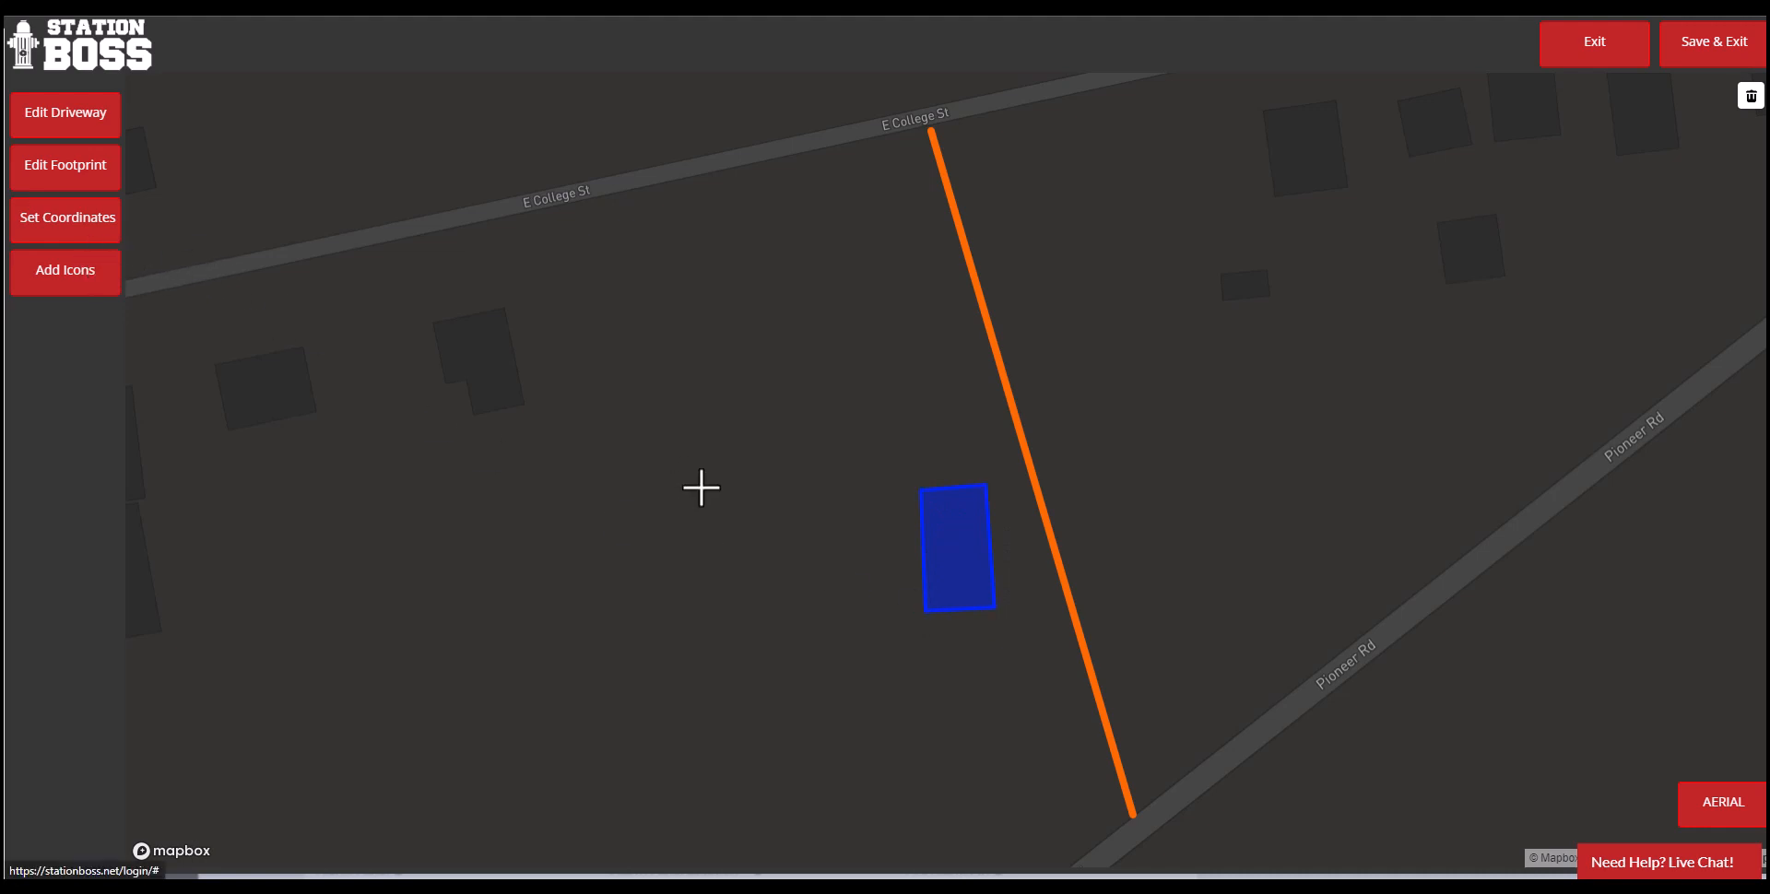
click(957, 549)
- Add a Solar icon to the map just northwest of the building footprint
click(65, 277)
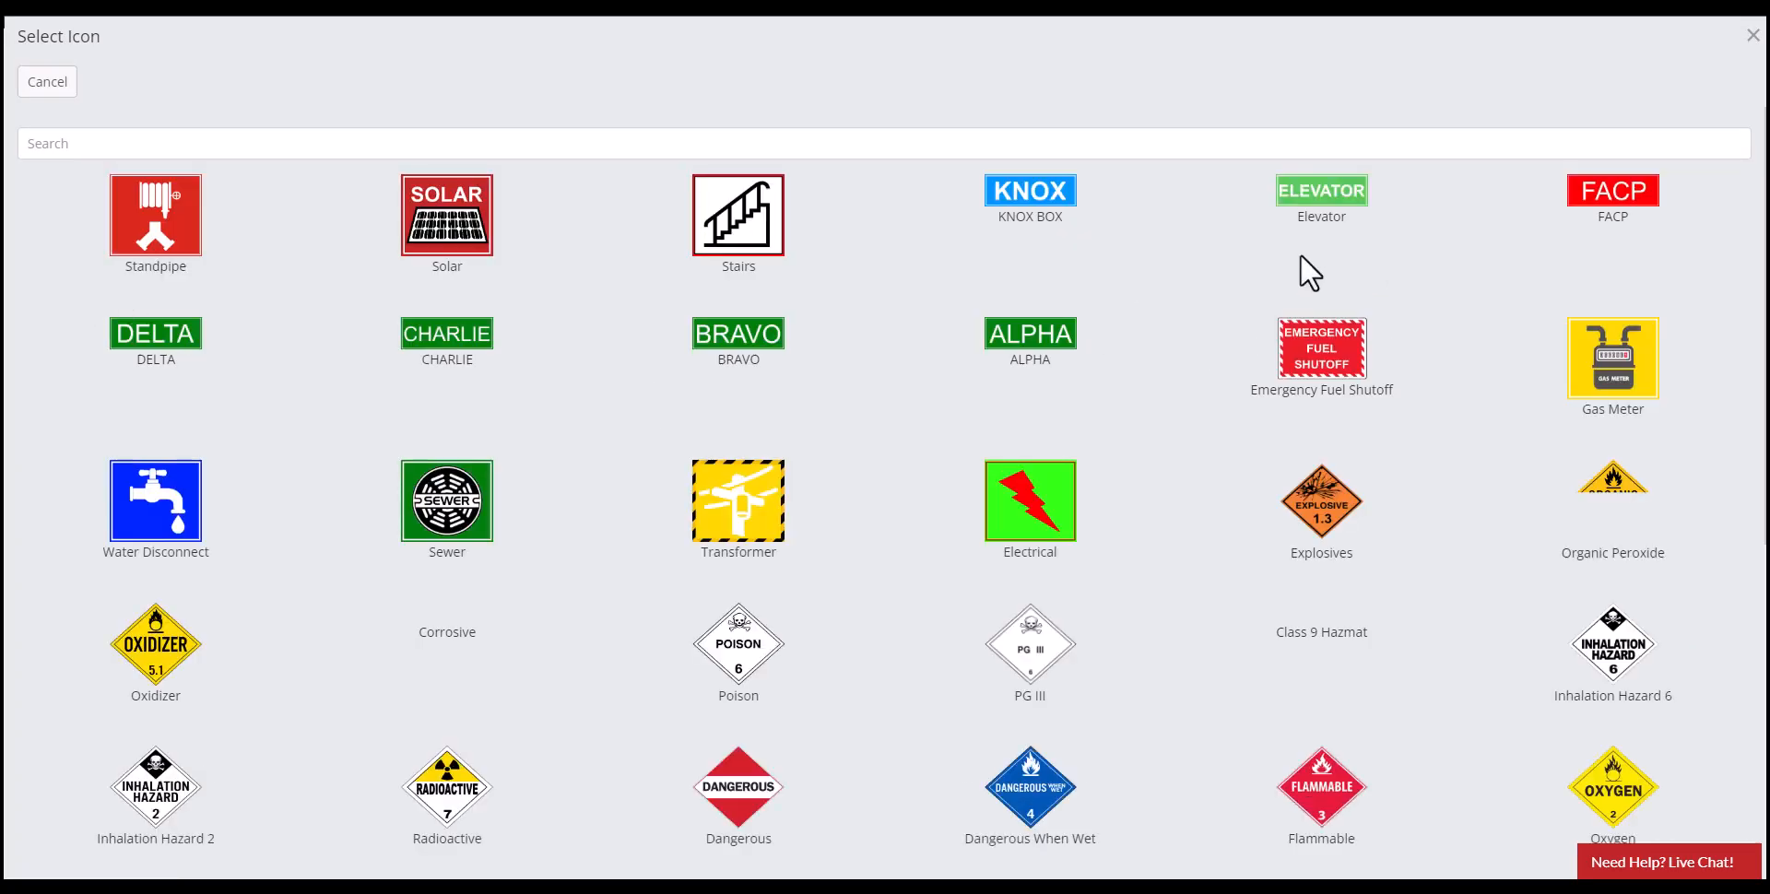
click(452, 231)
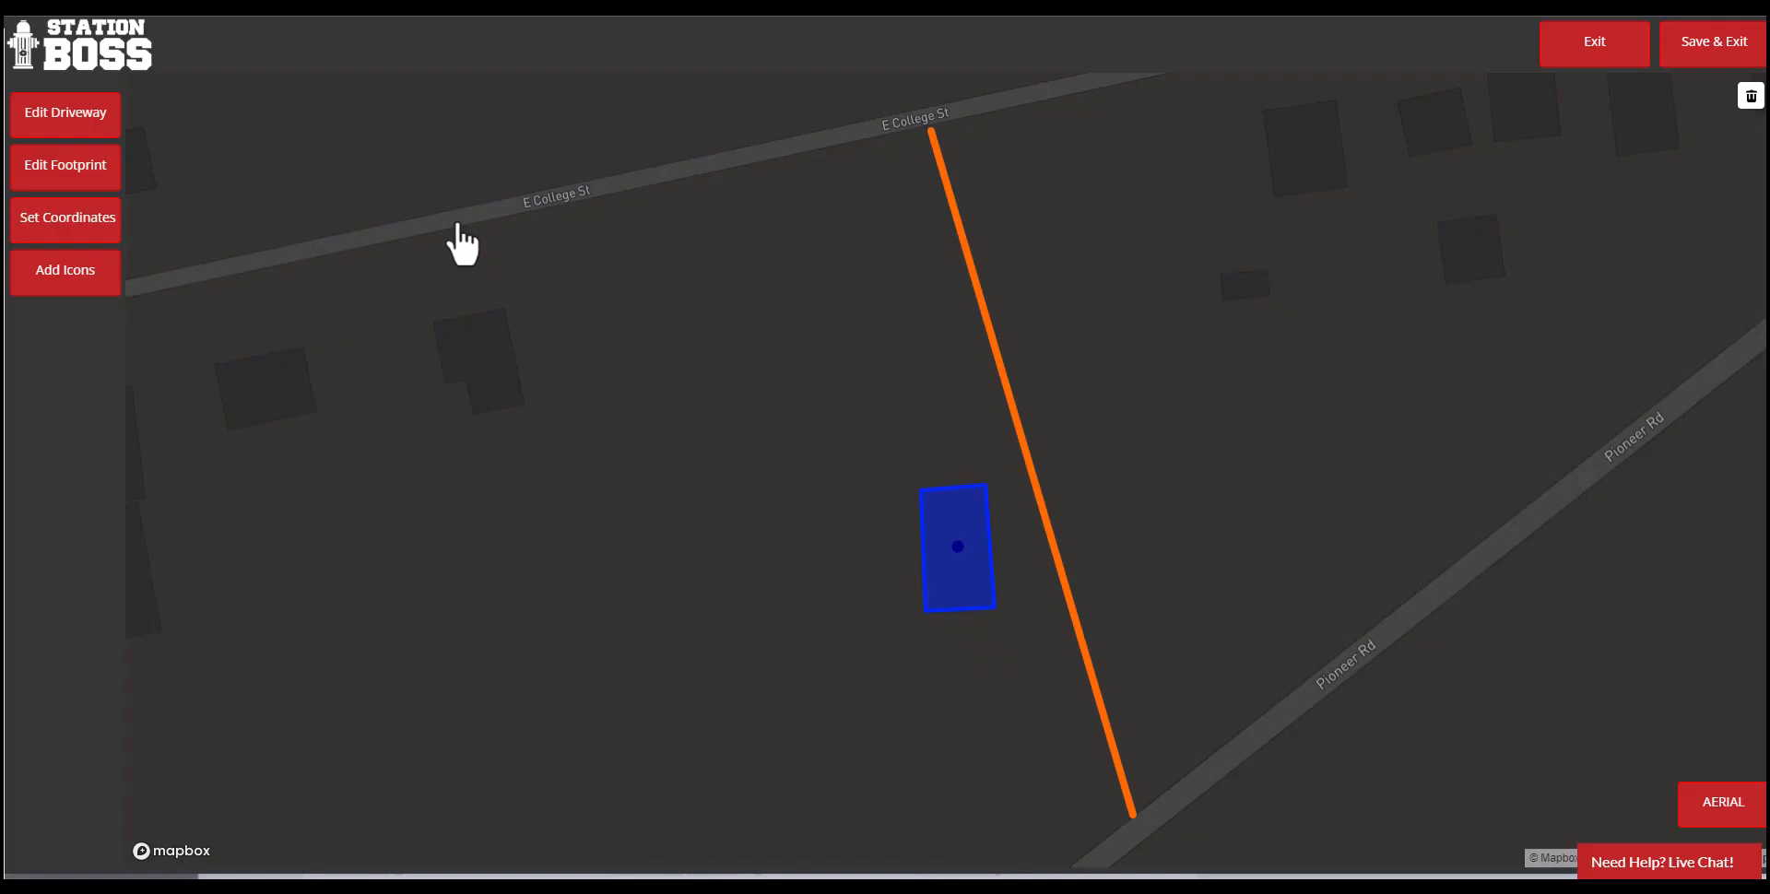
click(873, 436)
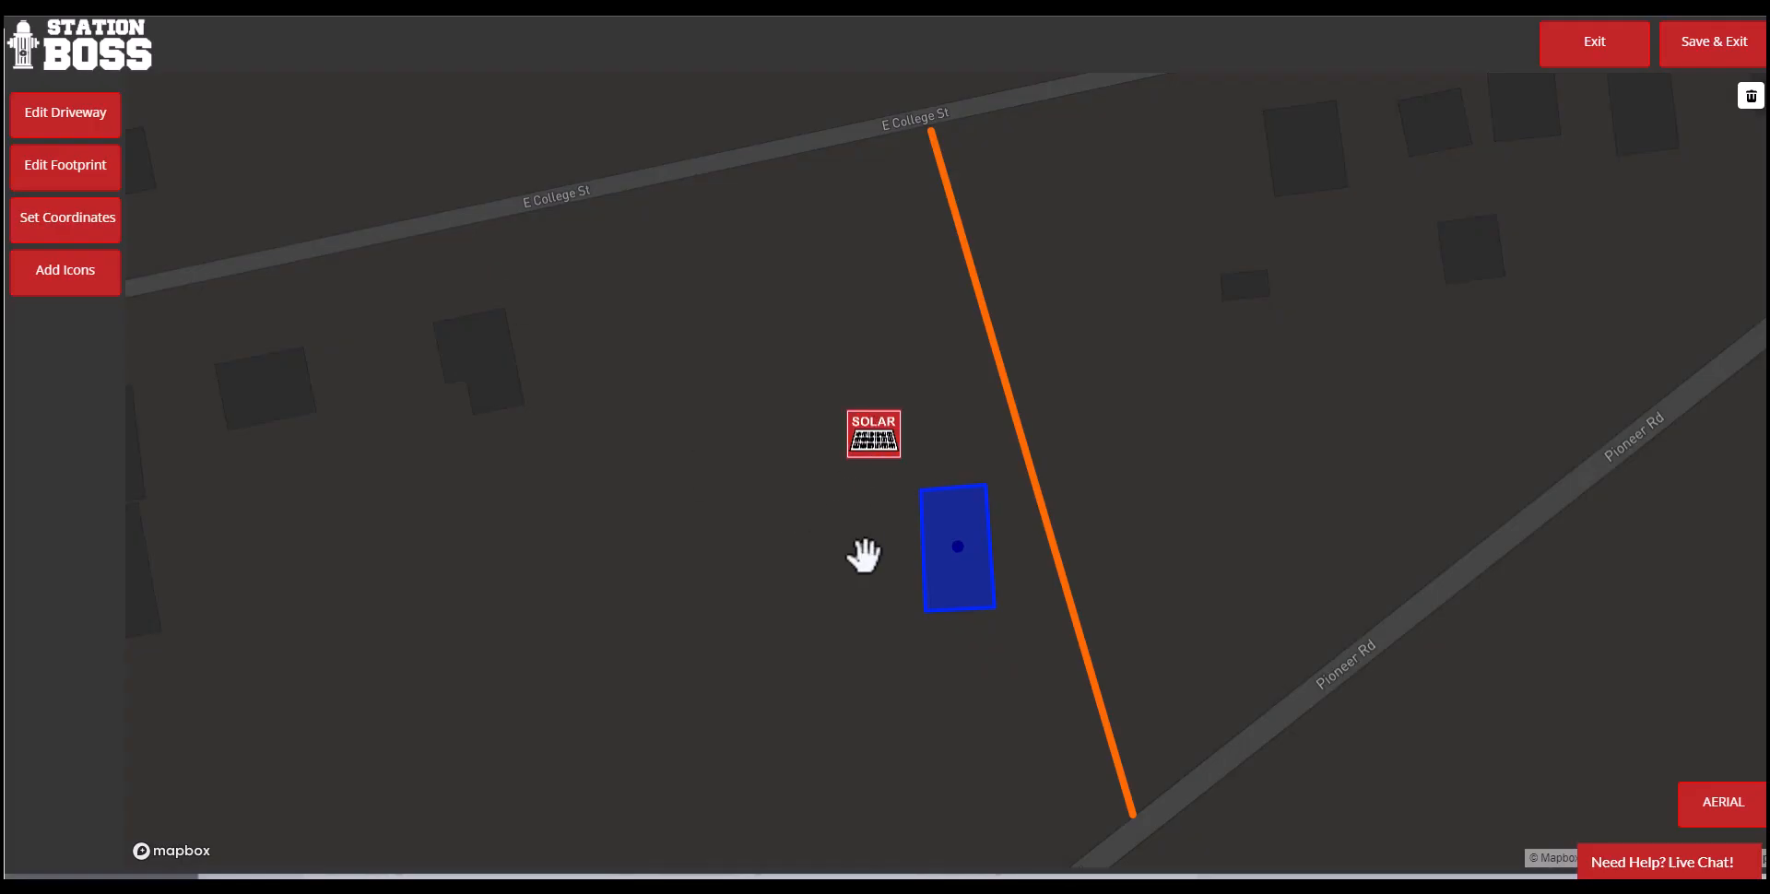
- Add a Transformer icon to the map south of the building footprint
click(89, 293)
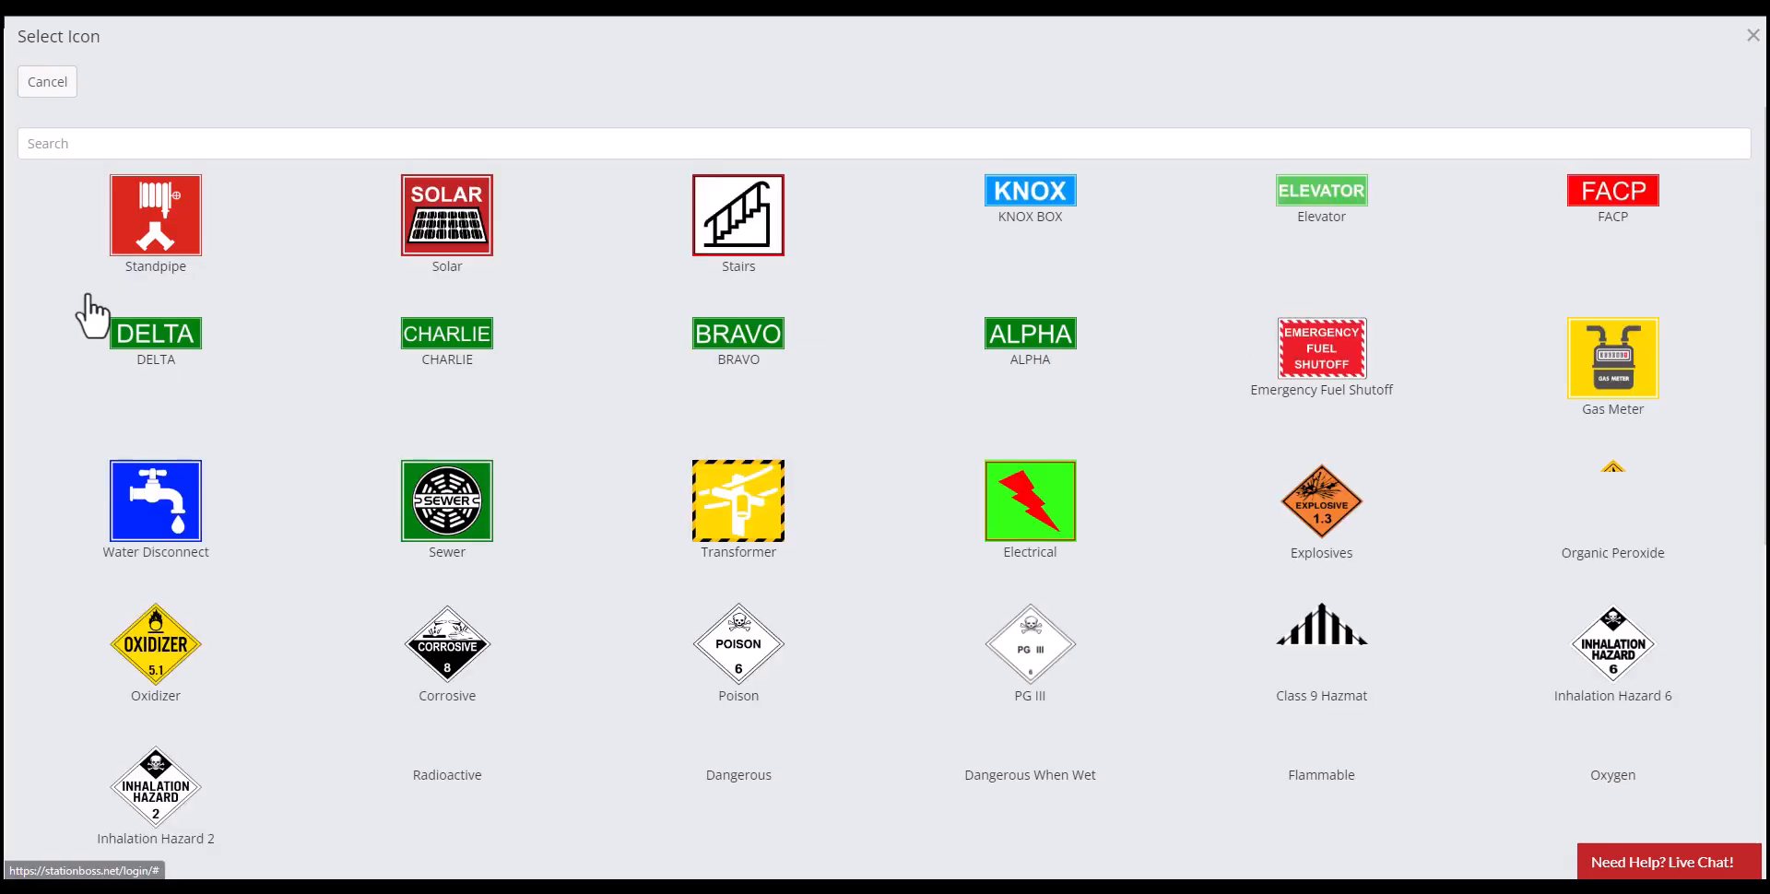
click(723, 521)
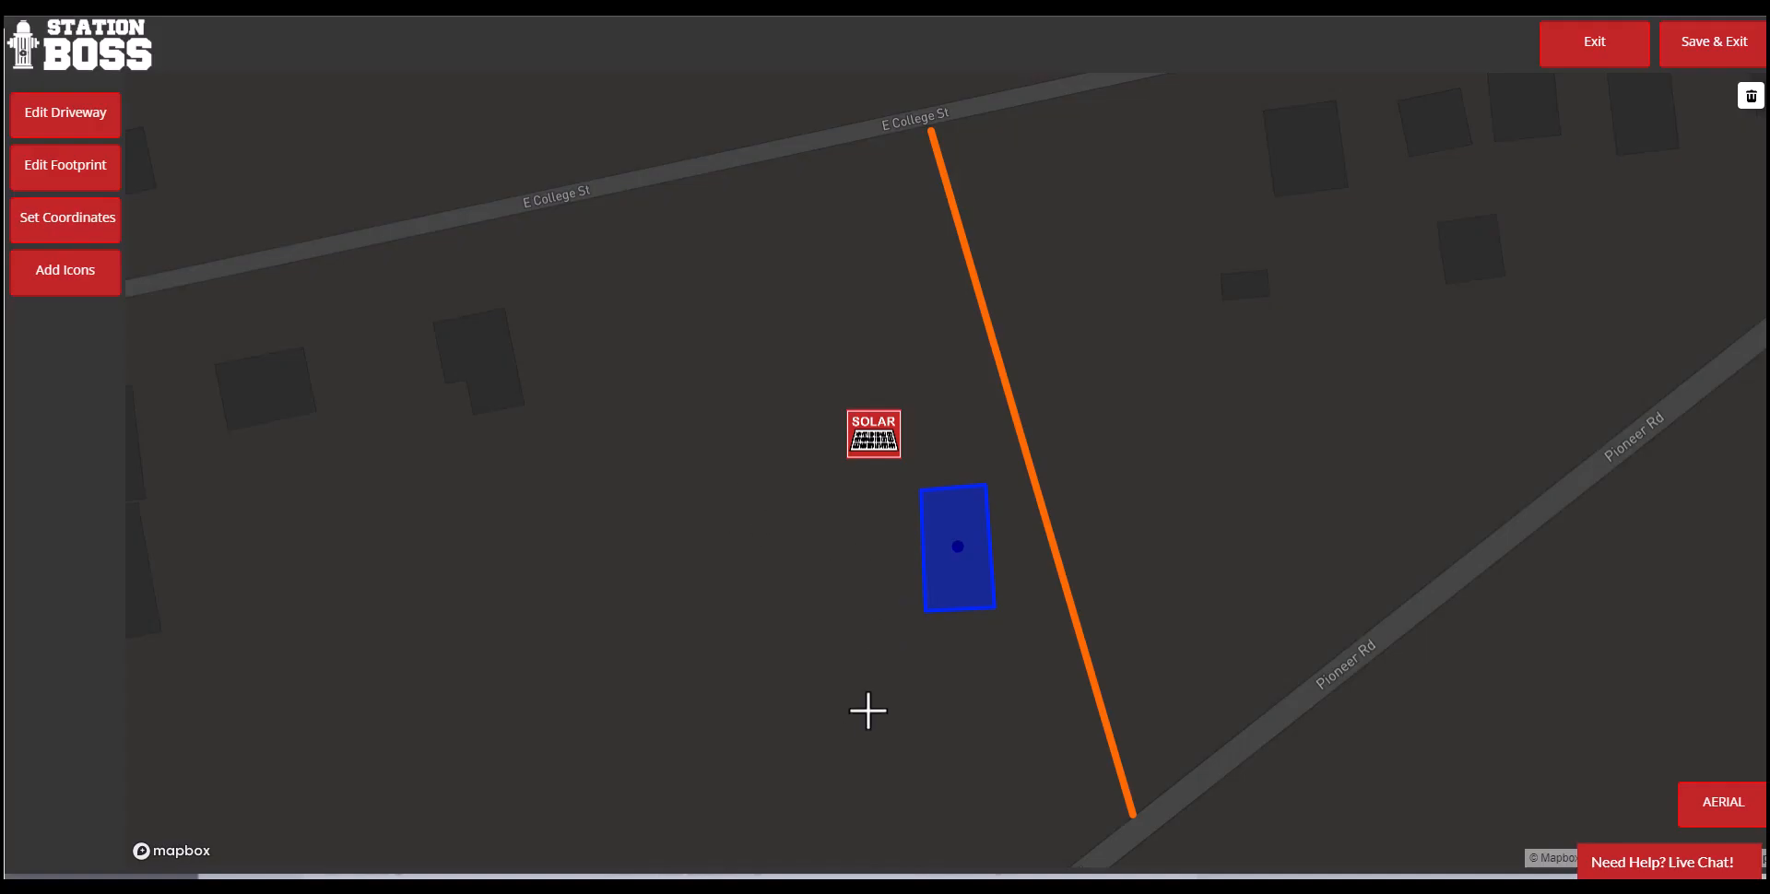
click(884, 770)
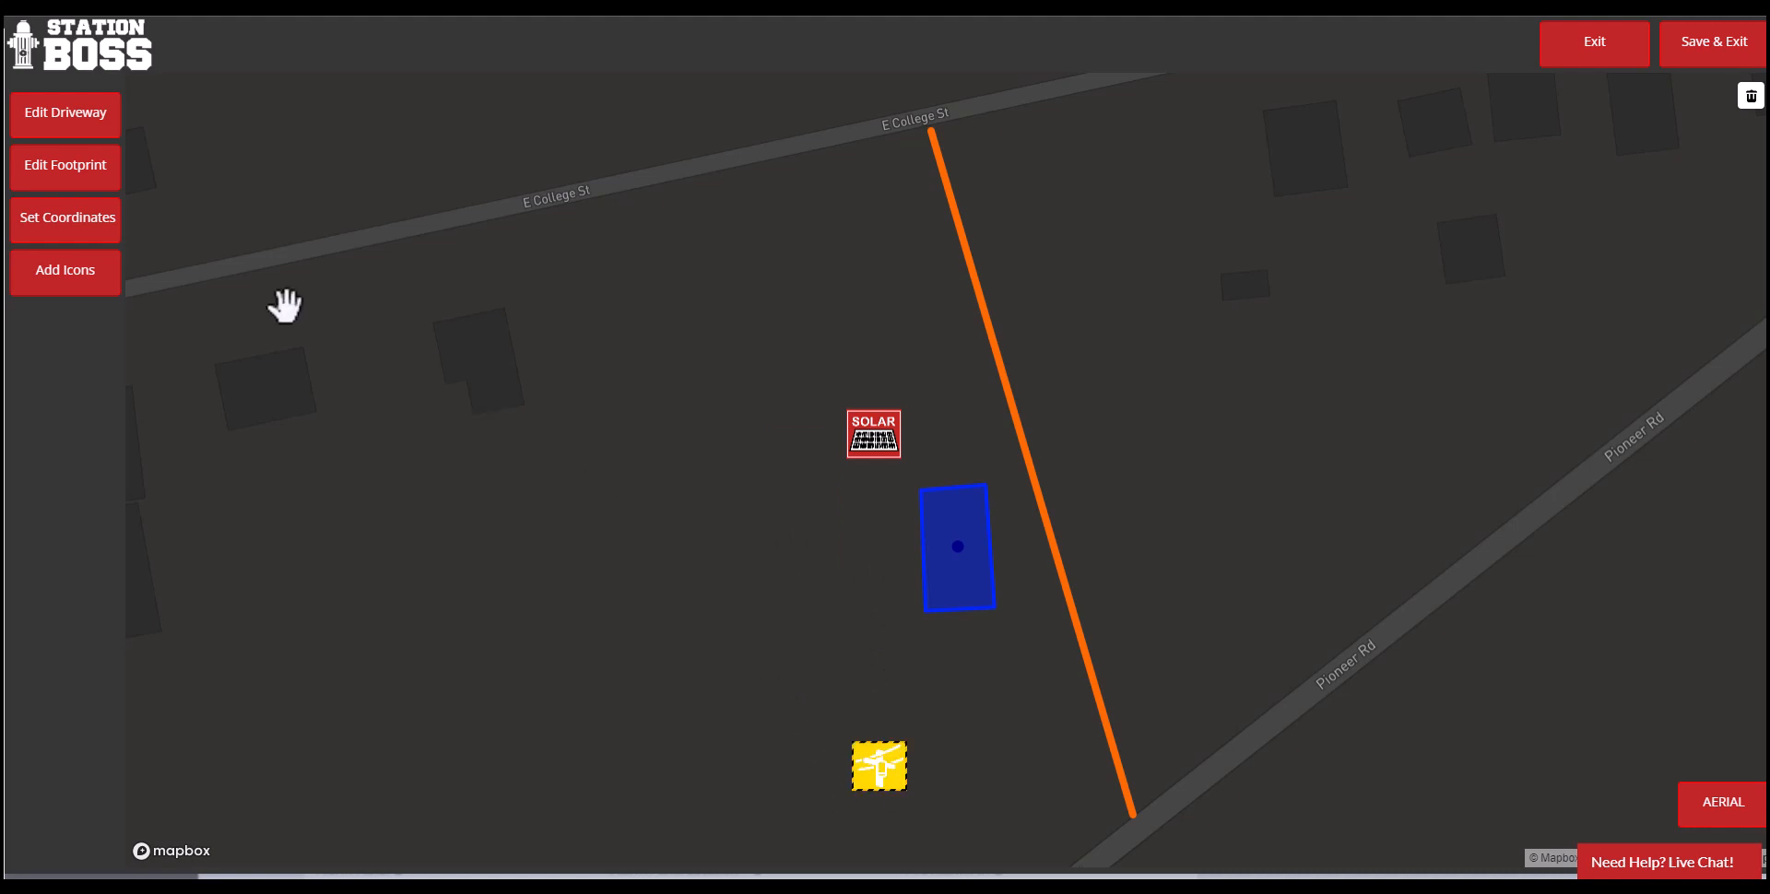
- Find the Stairs icon by searching for "sta" and place it on the map
click(90, 276)
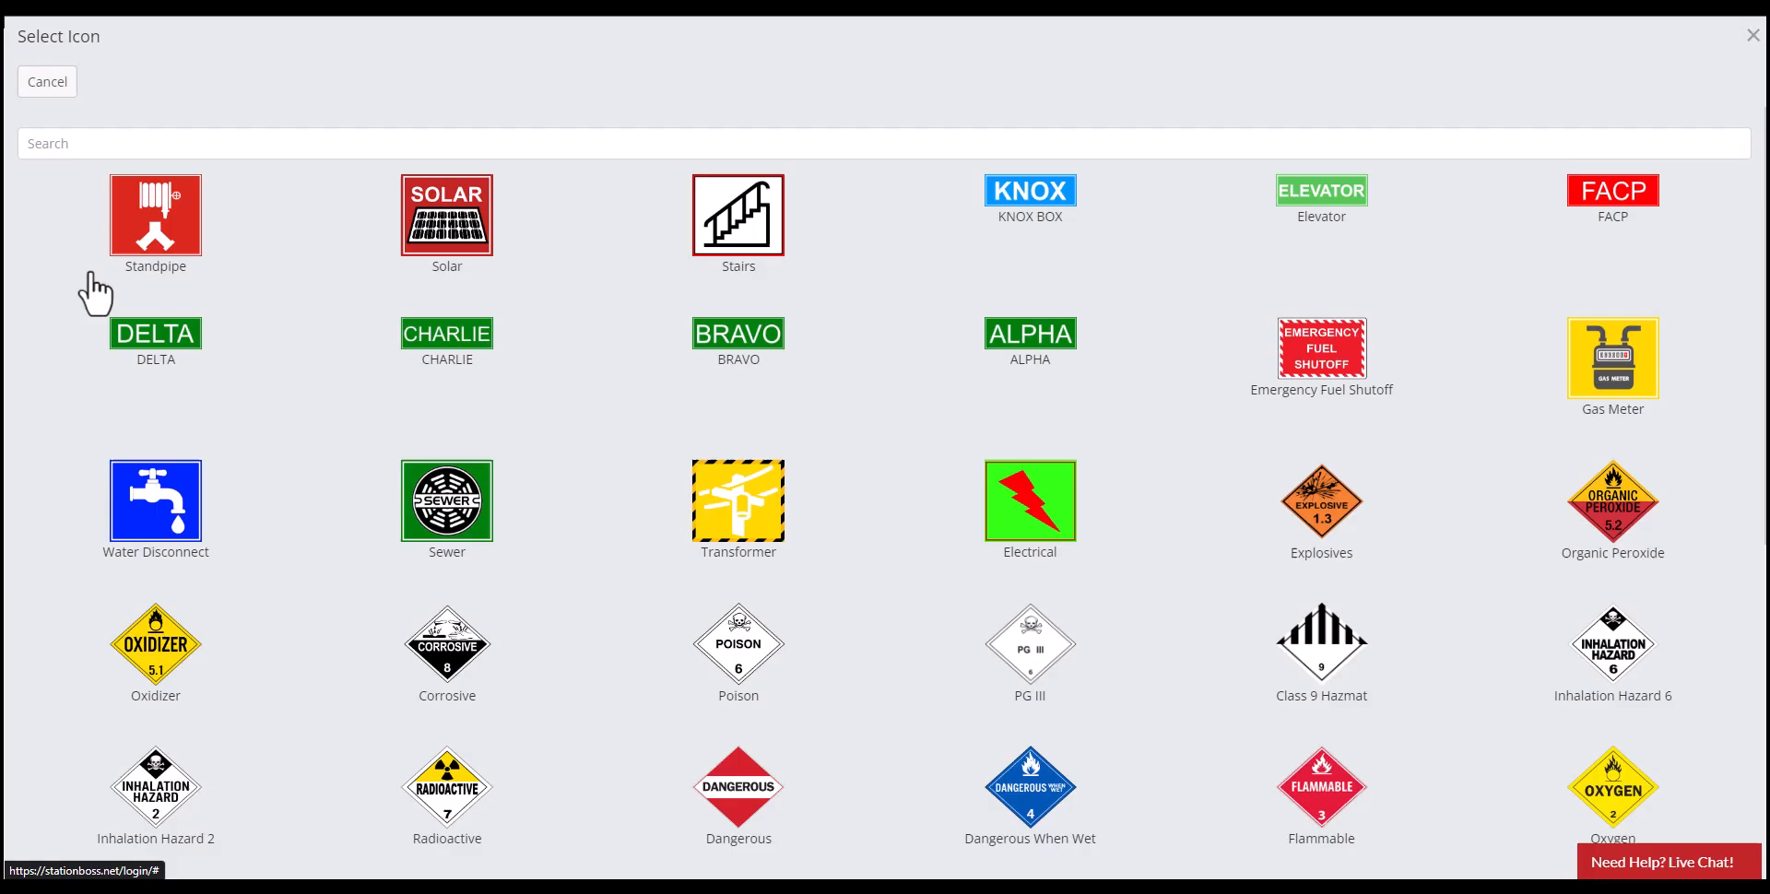
click(593, 143)
text(sta)
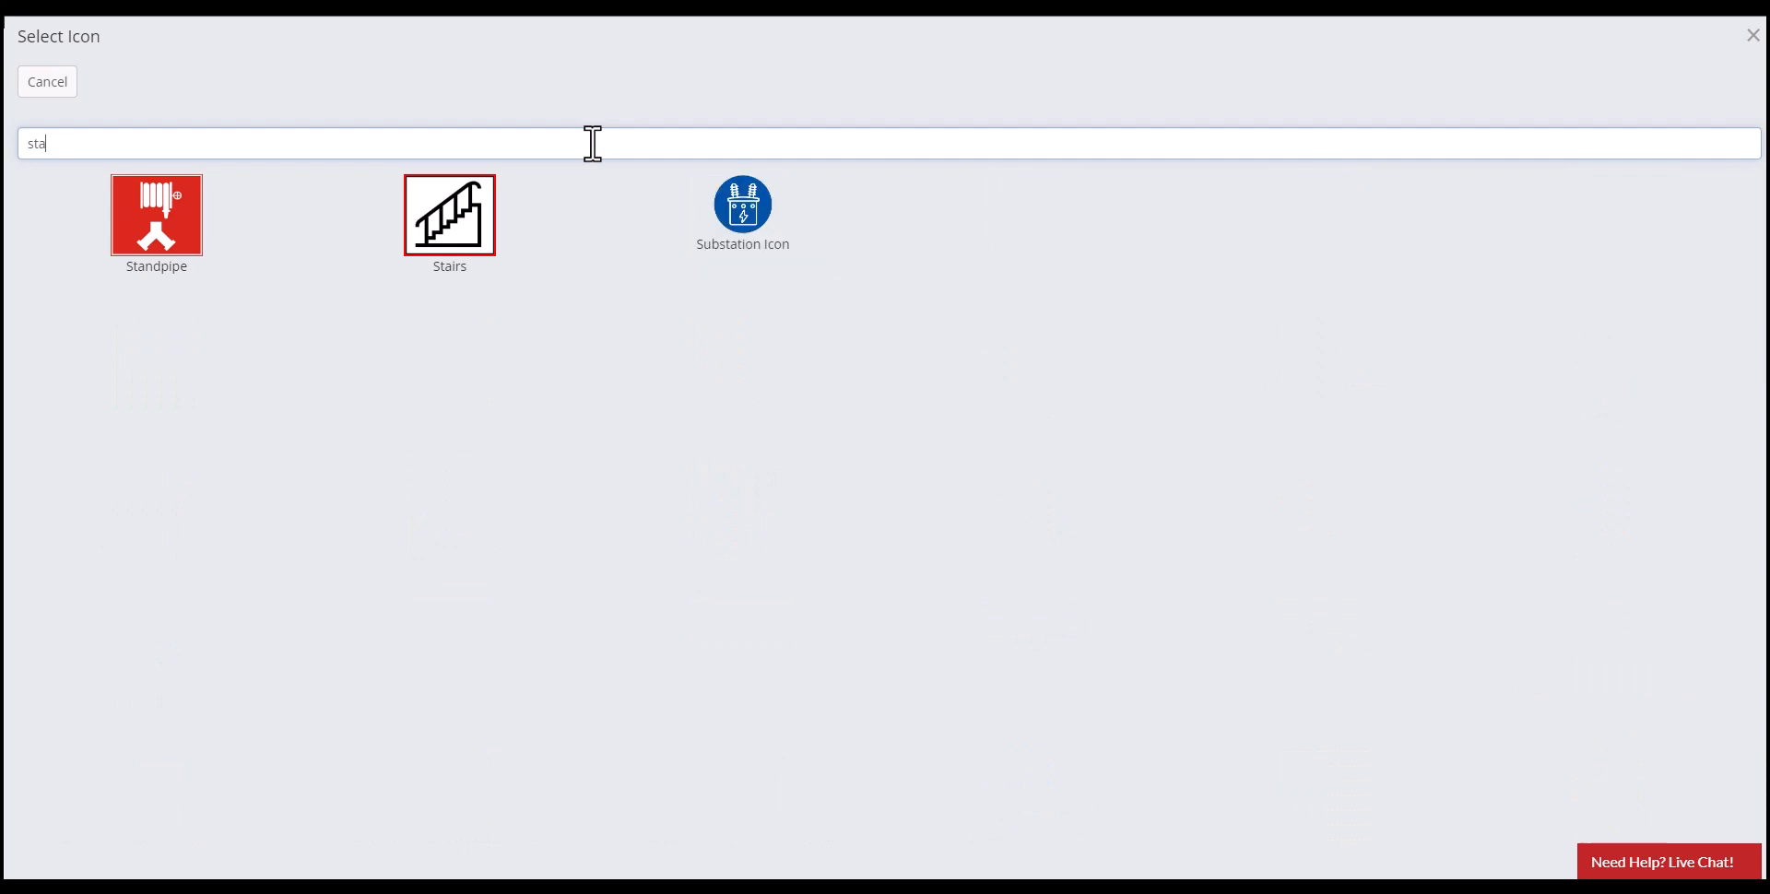
click(449, 246)
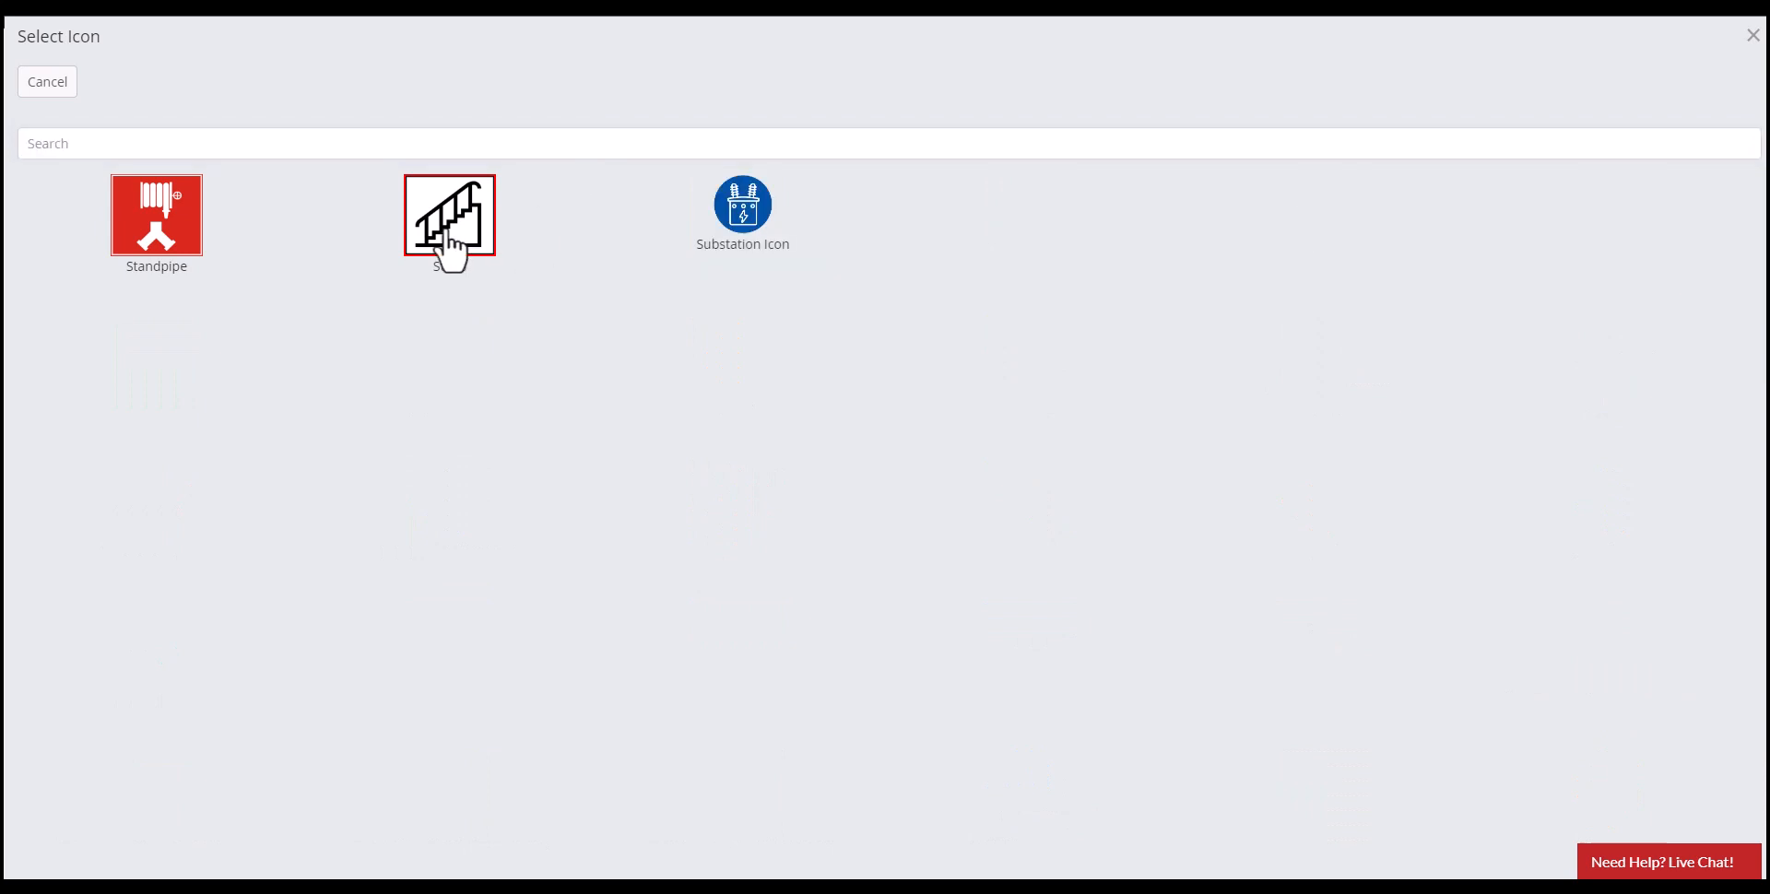
click(445, 228)
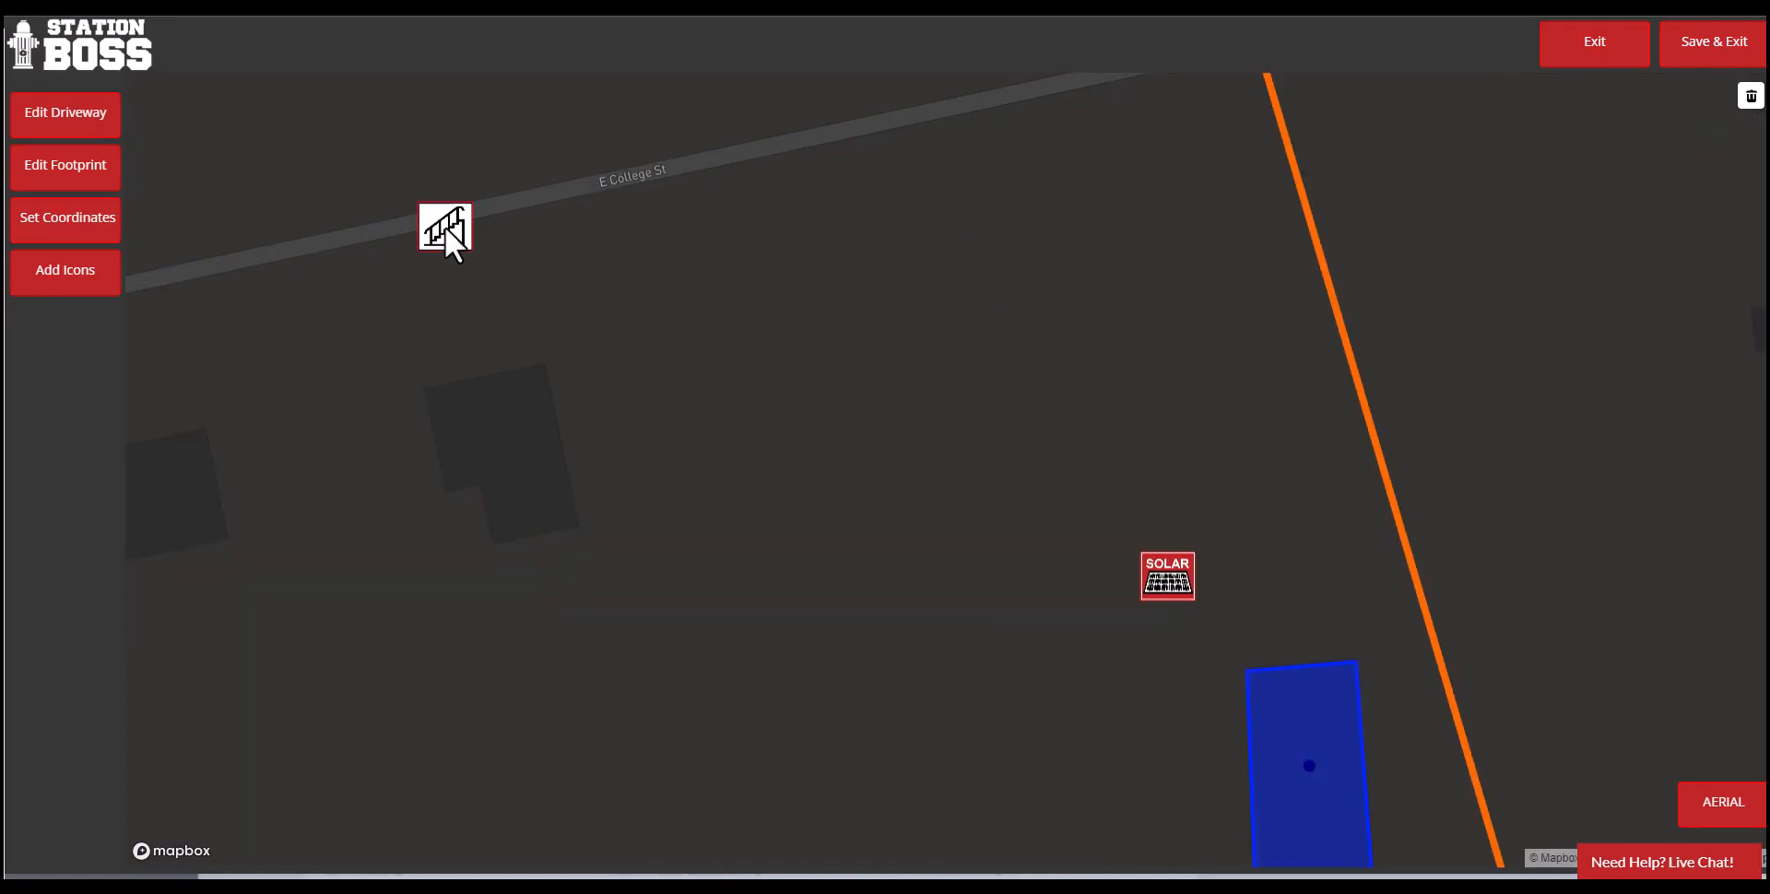
- Move the Stairs icon into the northeast corner of the building footprint
drag(439, 222, 1485, 813)
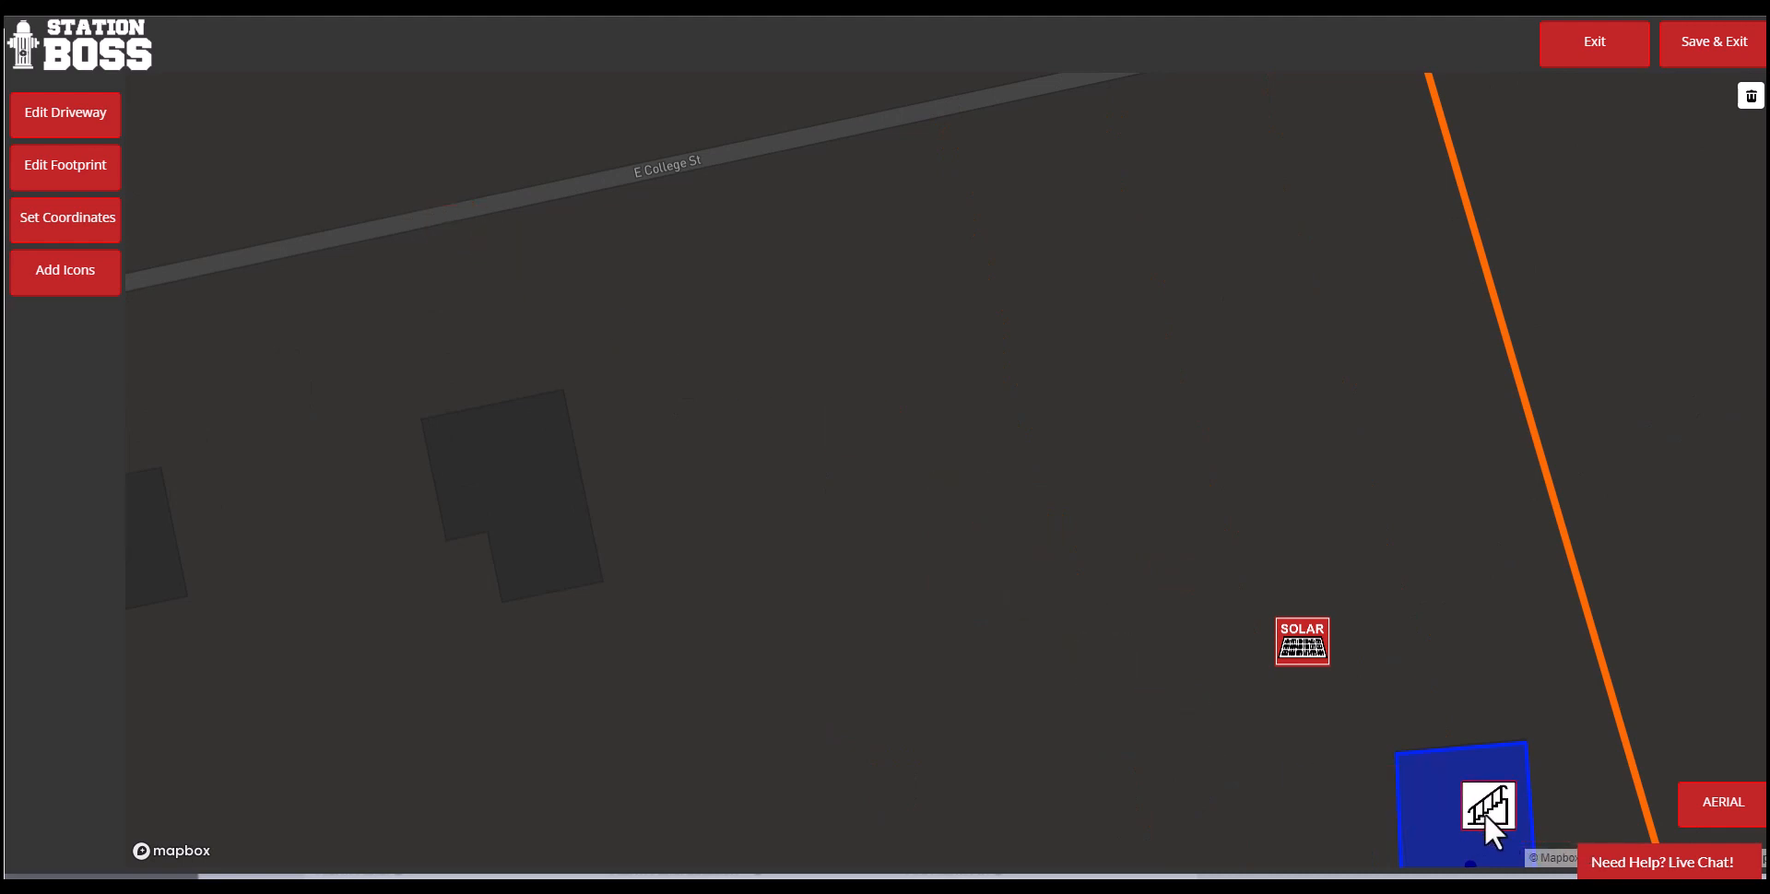
scroll(1486, 811, up, 5)
drag(1497, 727, 1306, 368)
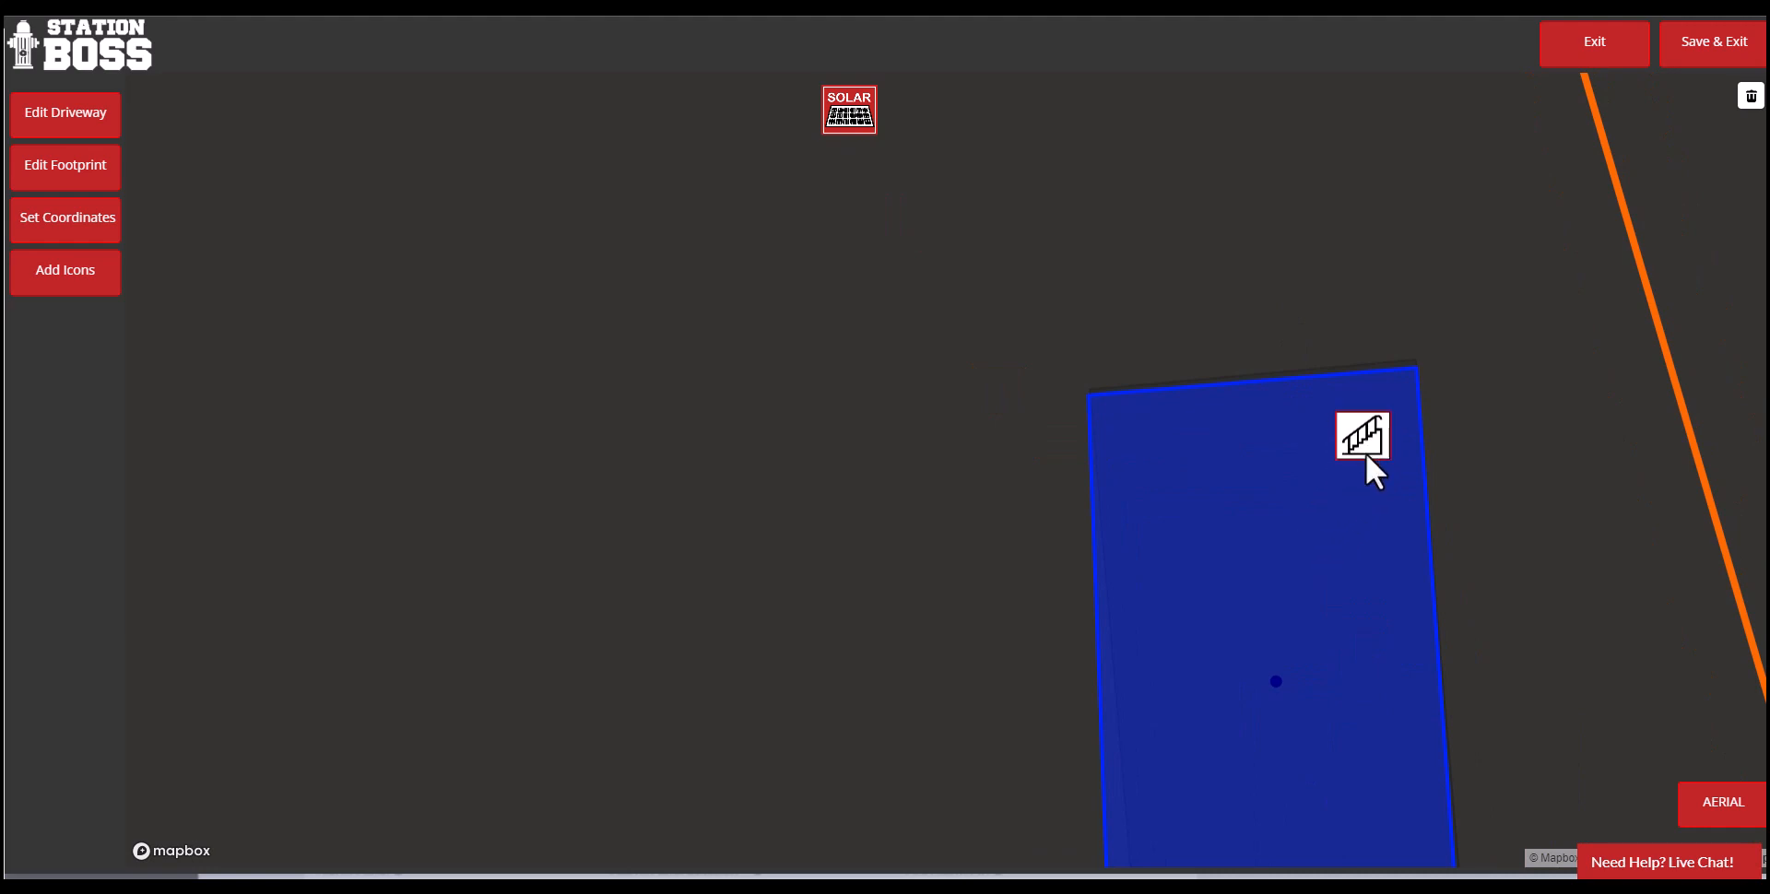
scroll(1549, 553, down, 3)
drag(1606, 648, 1219, 456)
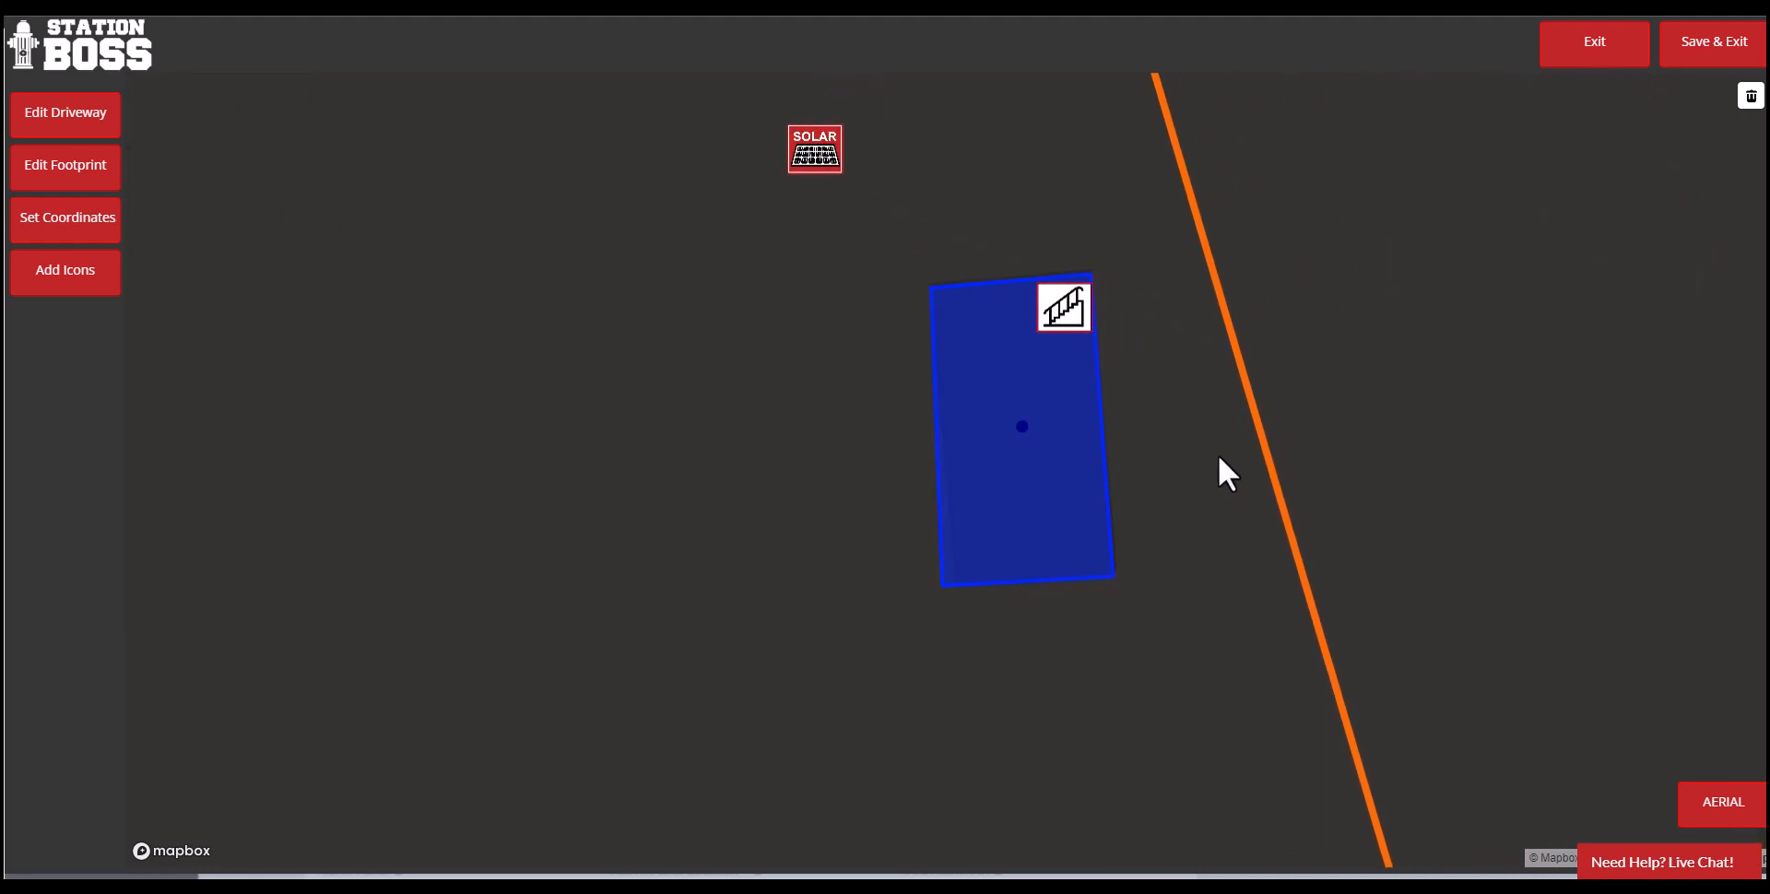
scroll(1214, 451, down, 3)
drag(1230, 635, 1130, 637)
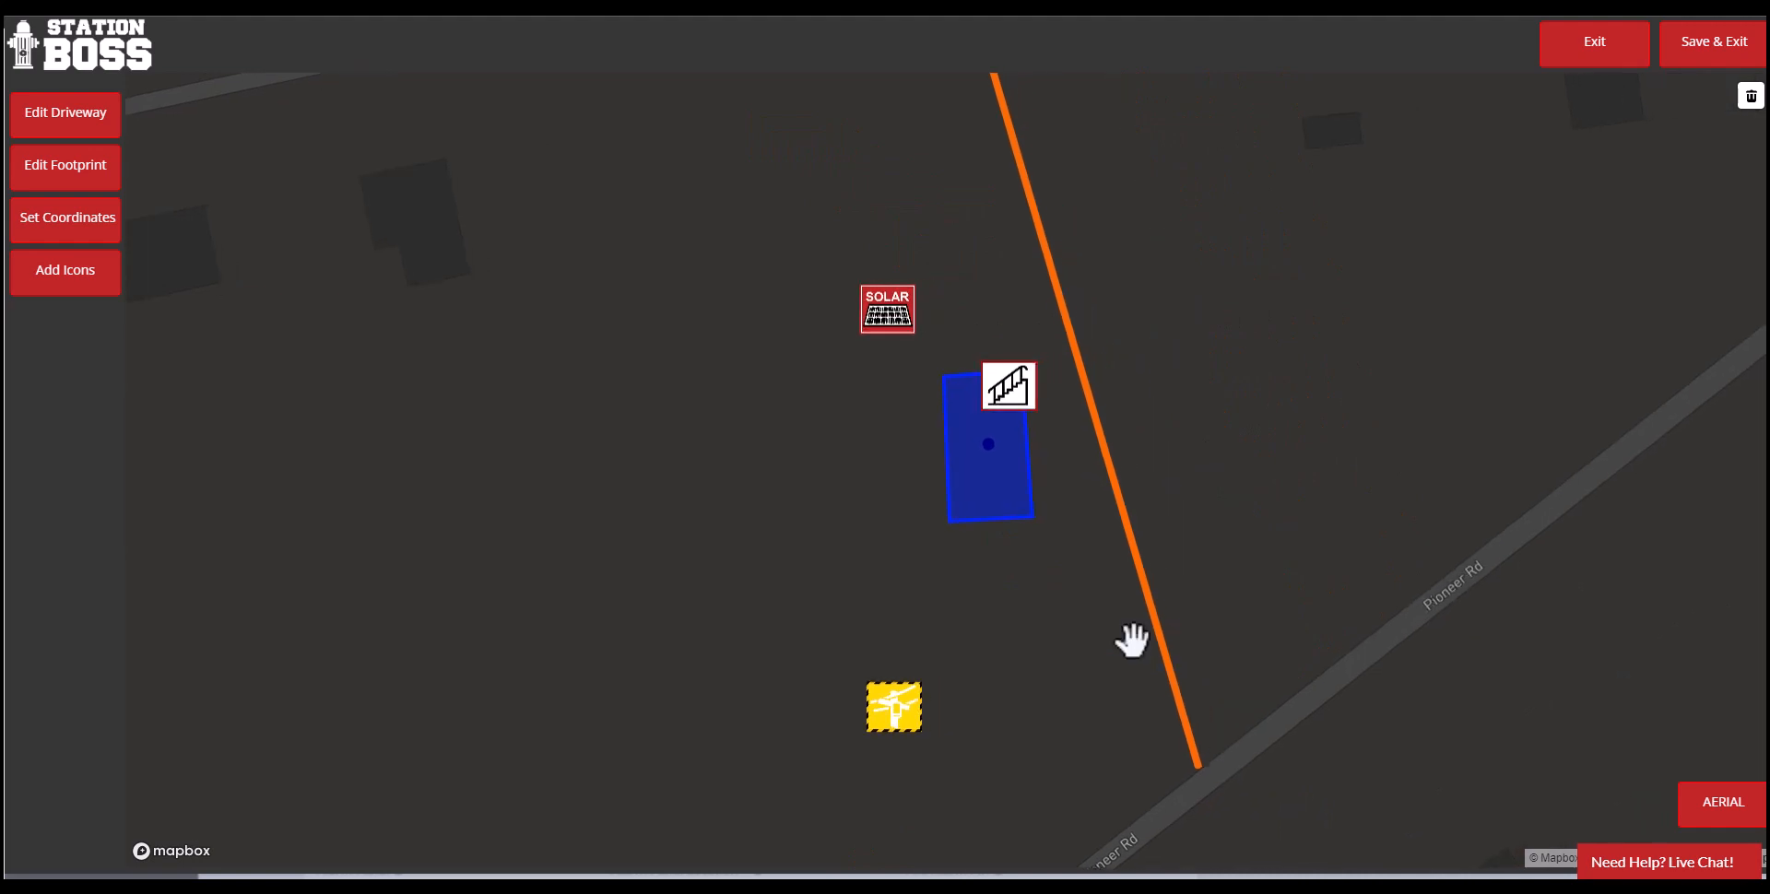
- Save the map with its driveway, footprint and icons, exit the map editor, and save the preplan
scroll(1130, 637, down, 2)
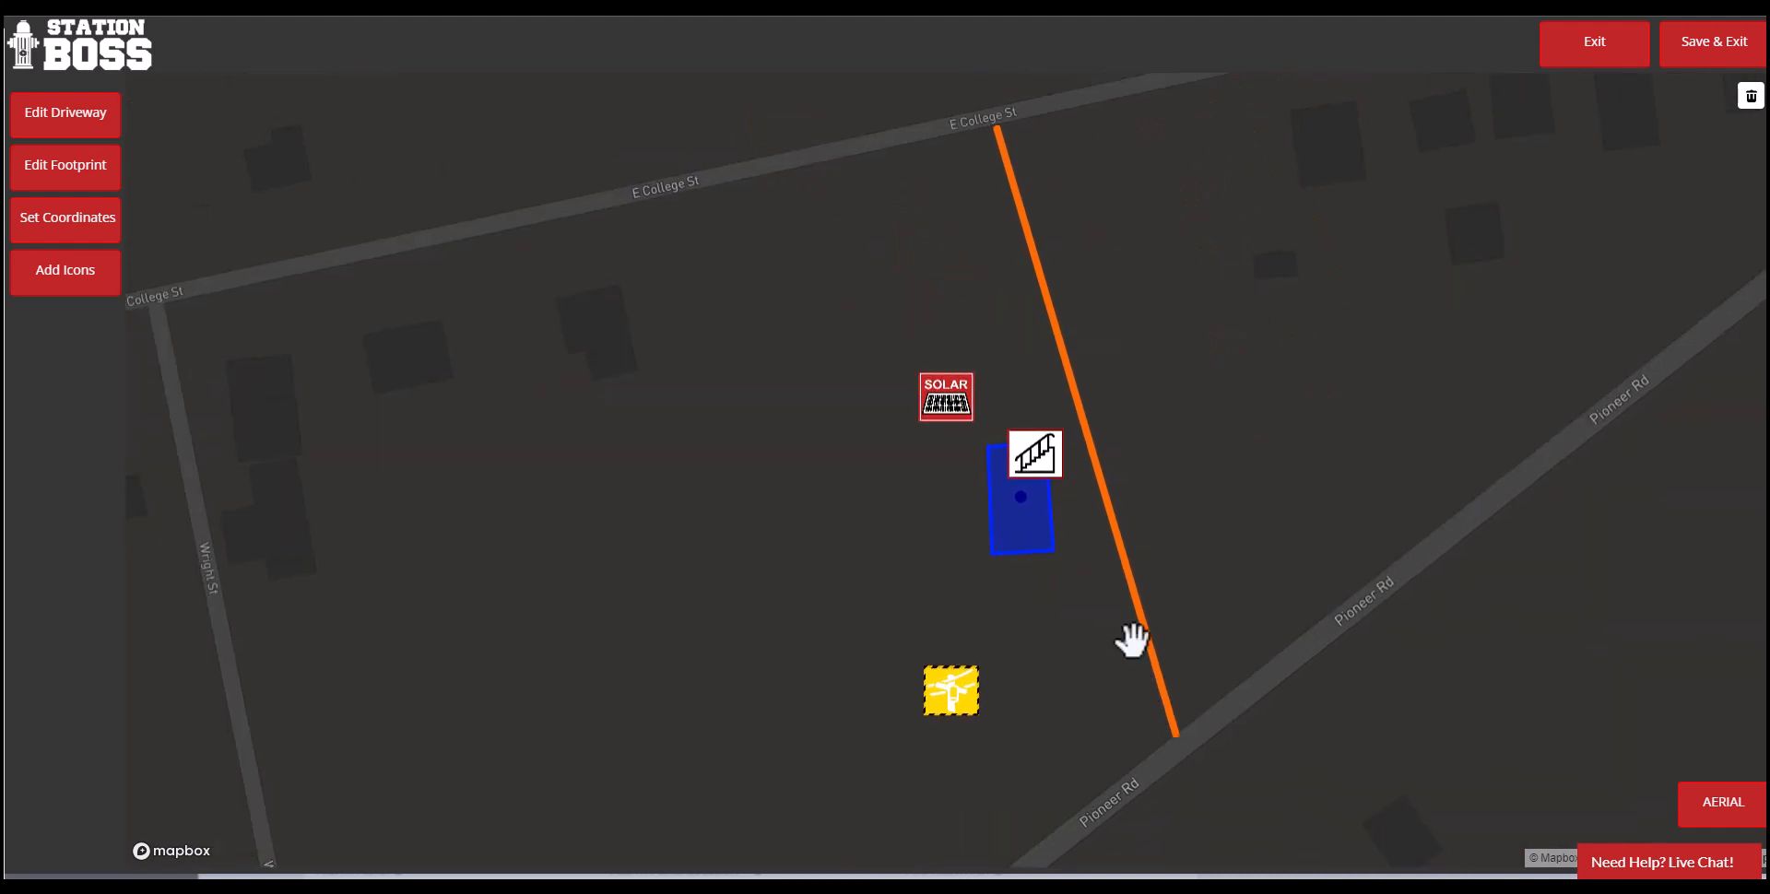
click(1701, 61)
click(346, 115)
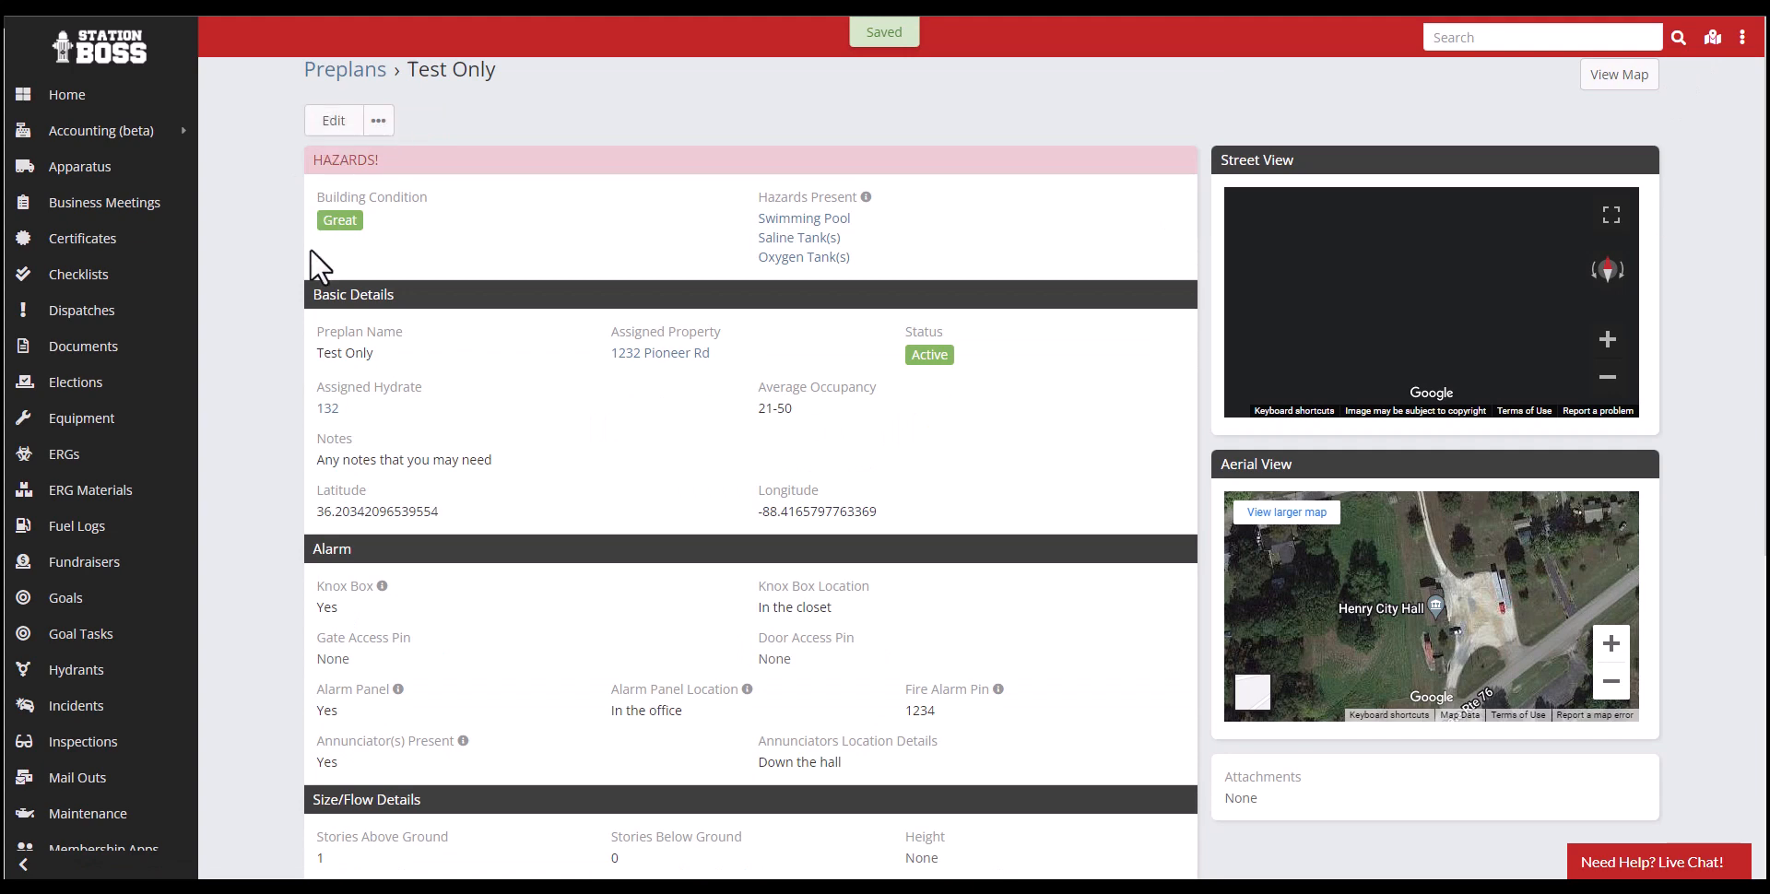
- Review the saved preplan's details and examine the building up close in its aerial view
scroll(281, 277, down, 5)
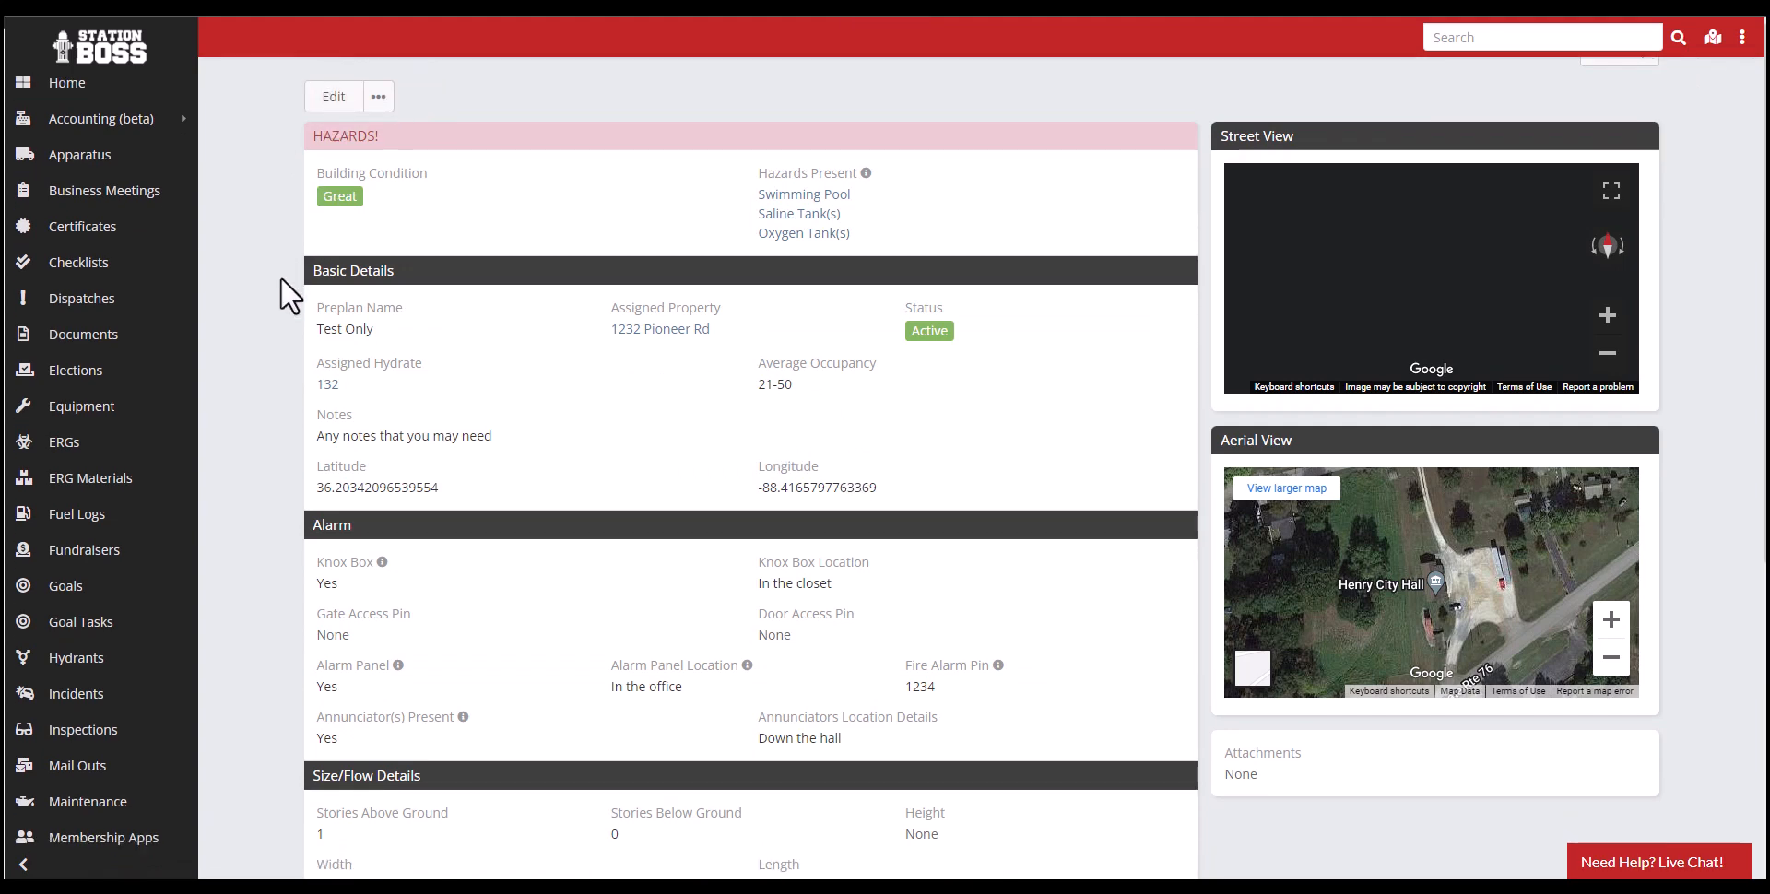
scroll(1355, 495, up, 3)
scroll(1296, 628, up, 2)
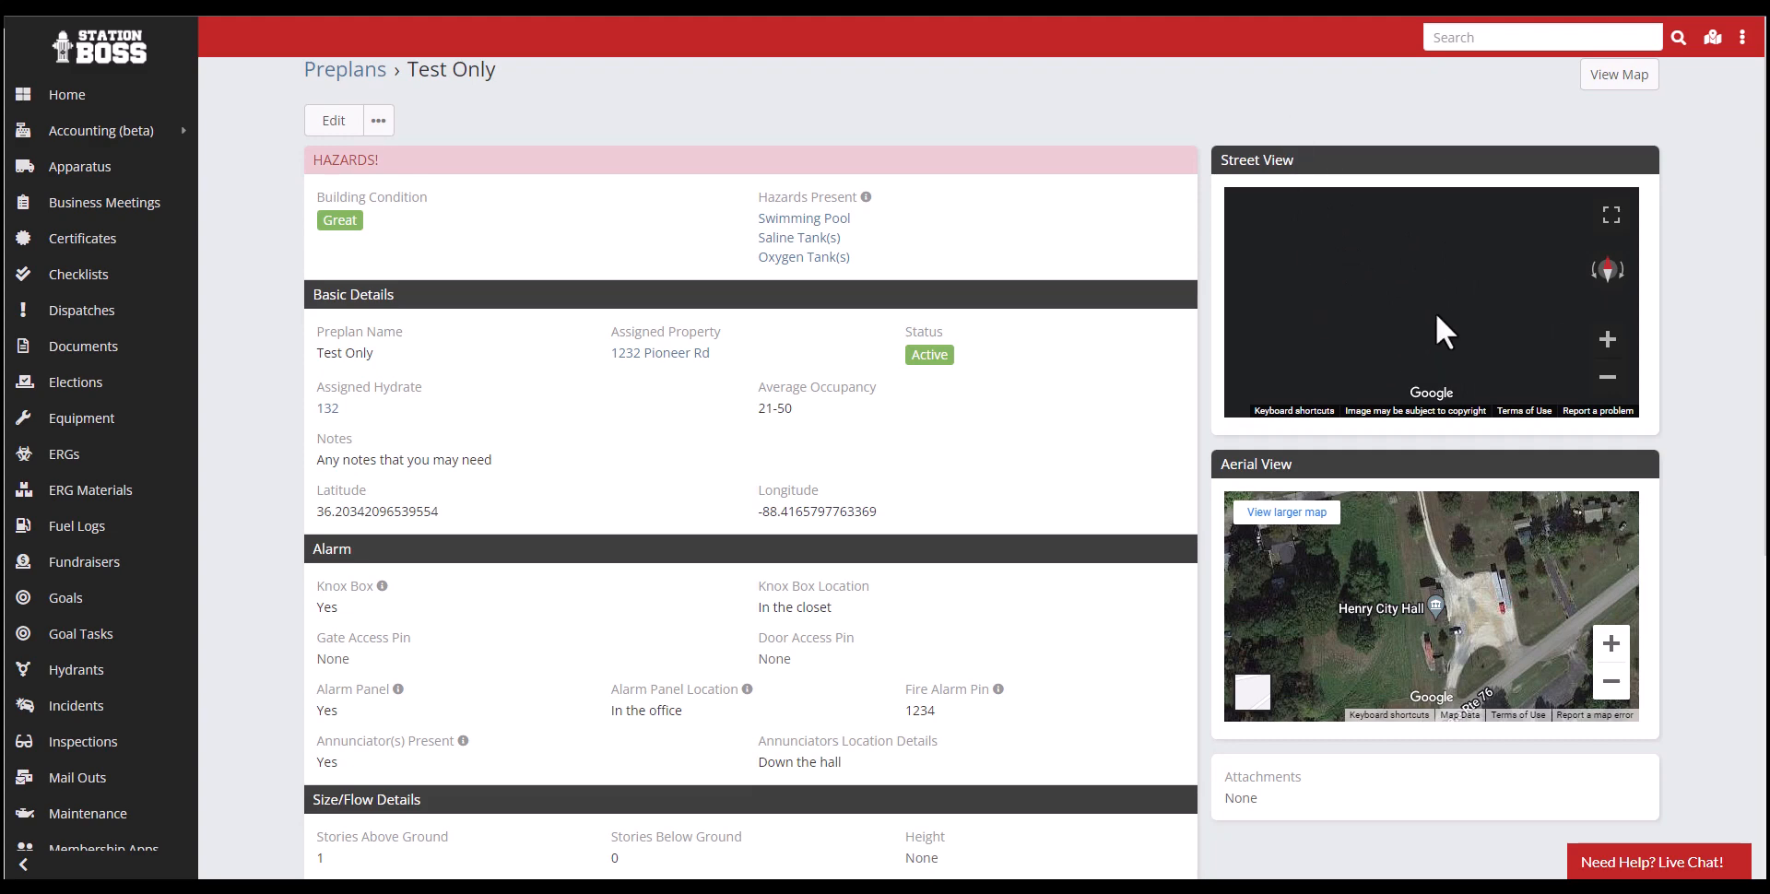
scroll(1443, 623, up, 2)
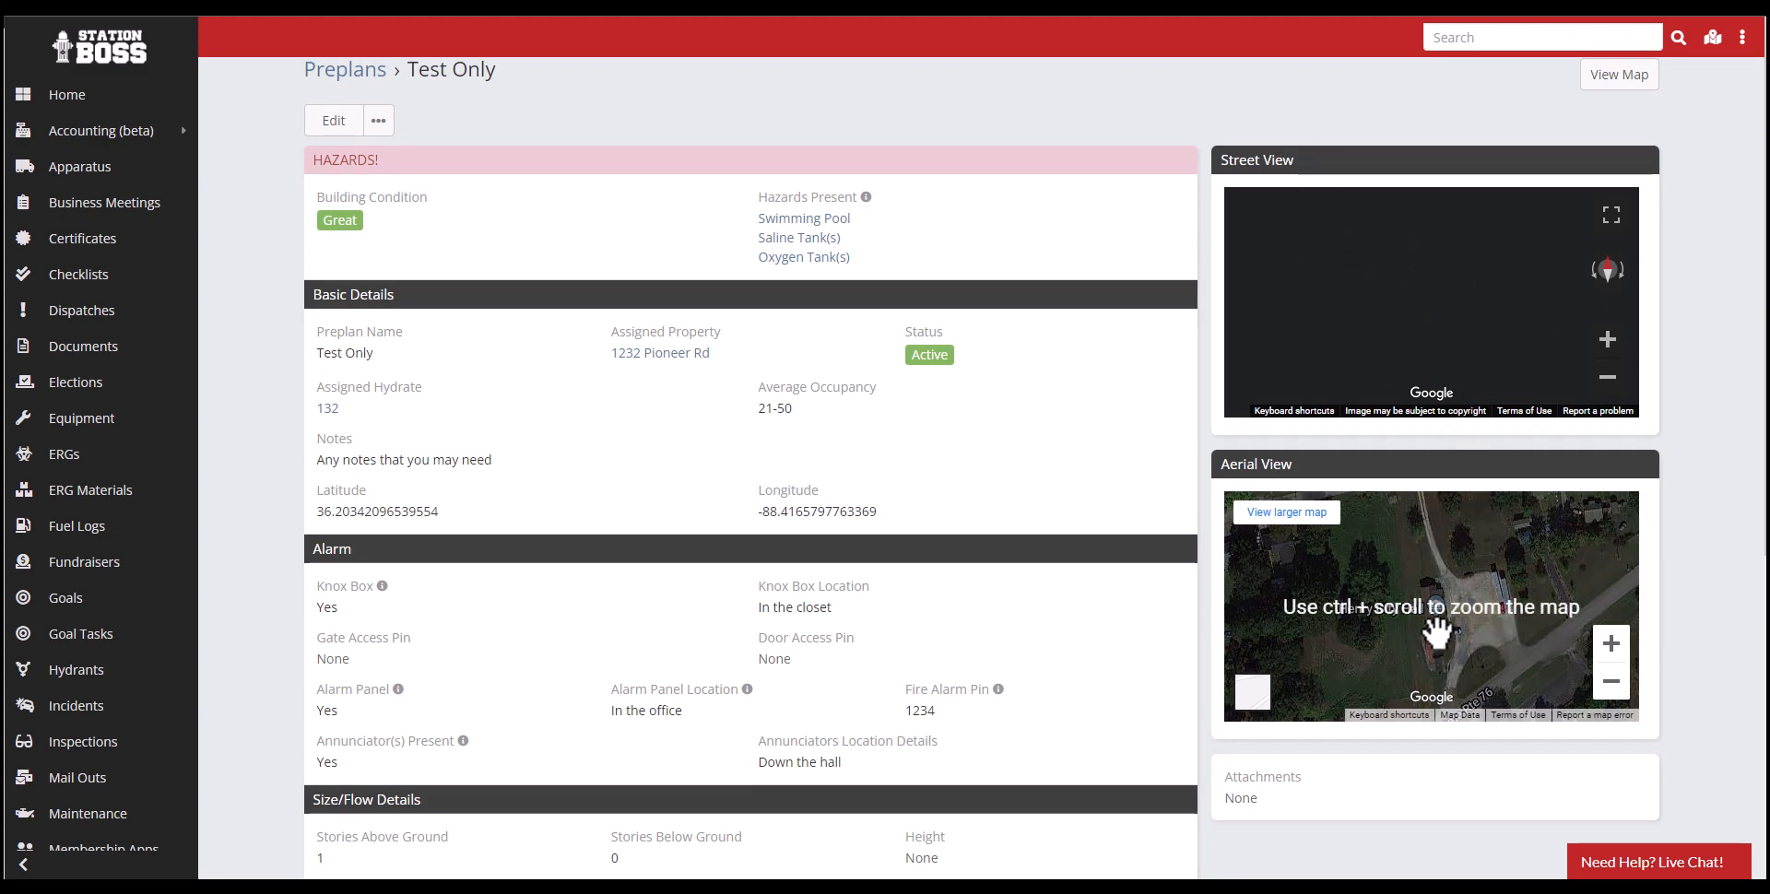
ctrl+scroll(1446, 623, up, 4)
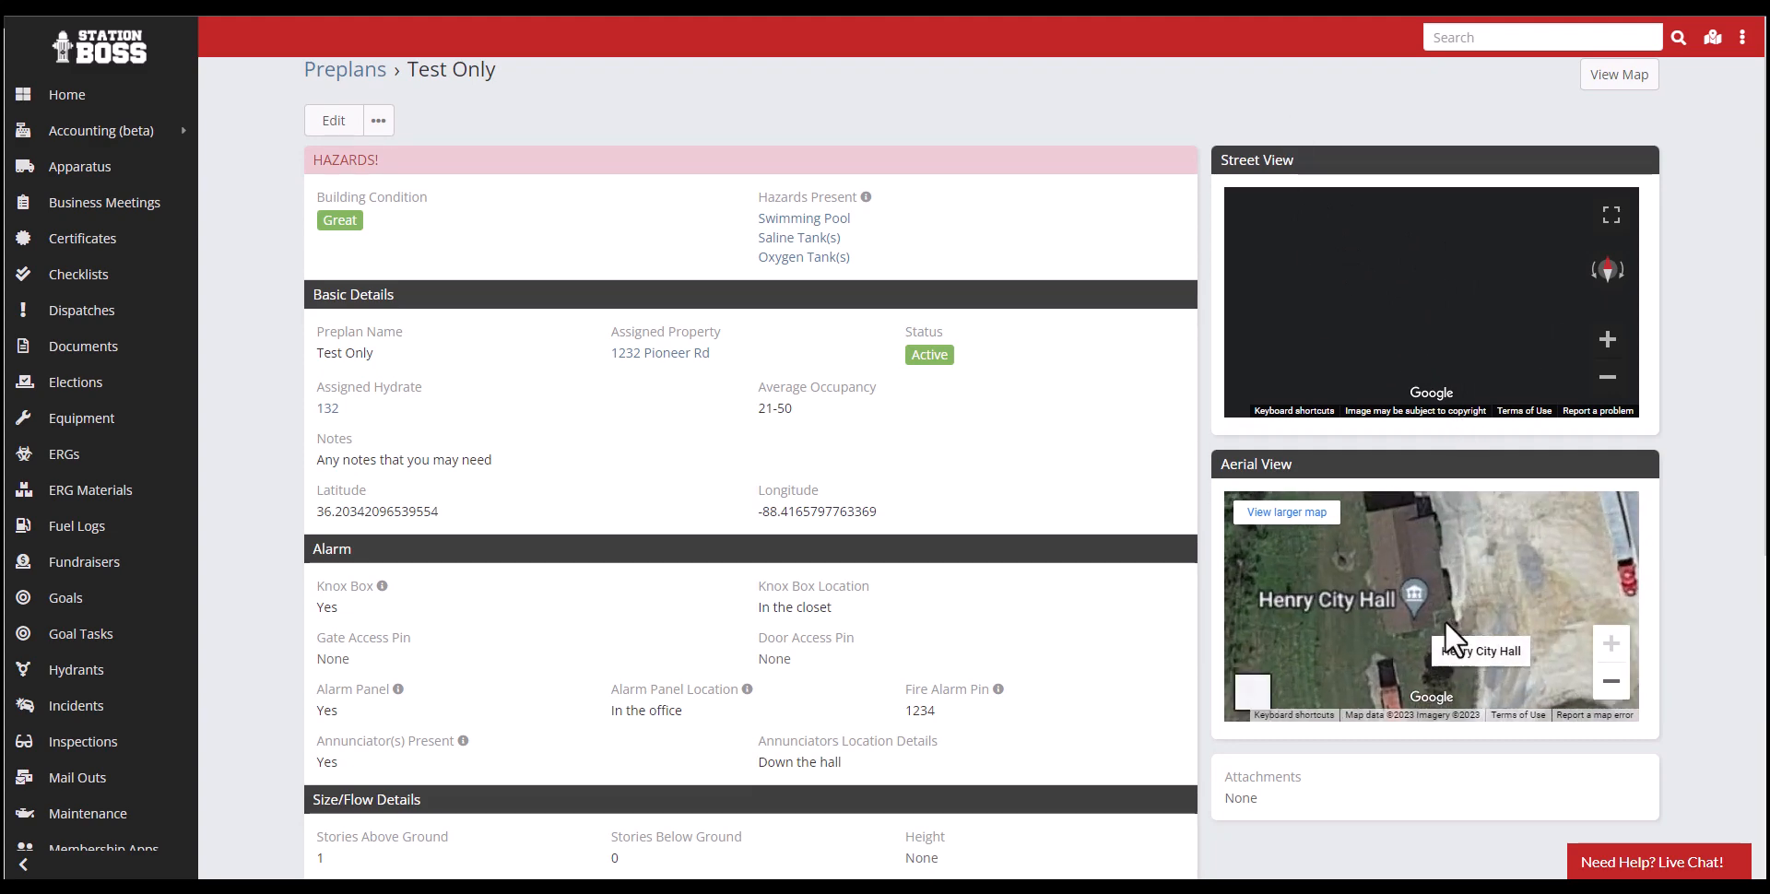
- Widen the aerial view around the building and review the preplan's remaining details down to its attachments
ctrl+scroll(1445, 623, down, 2)
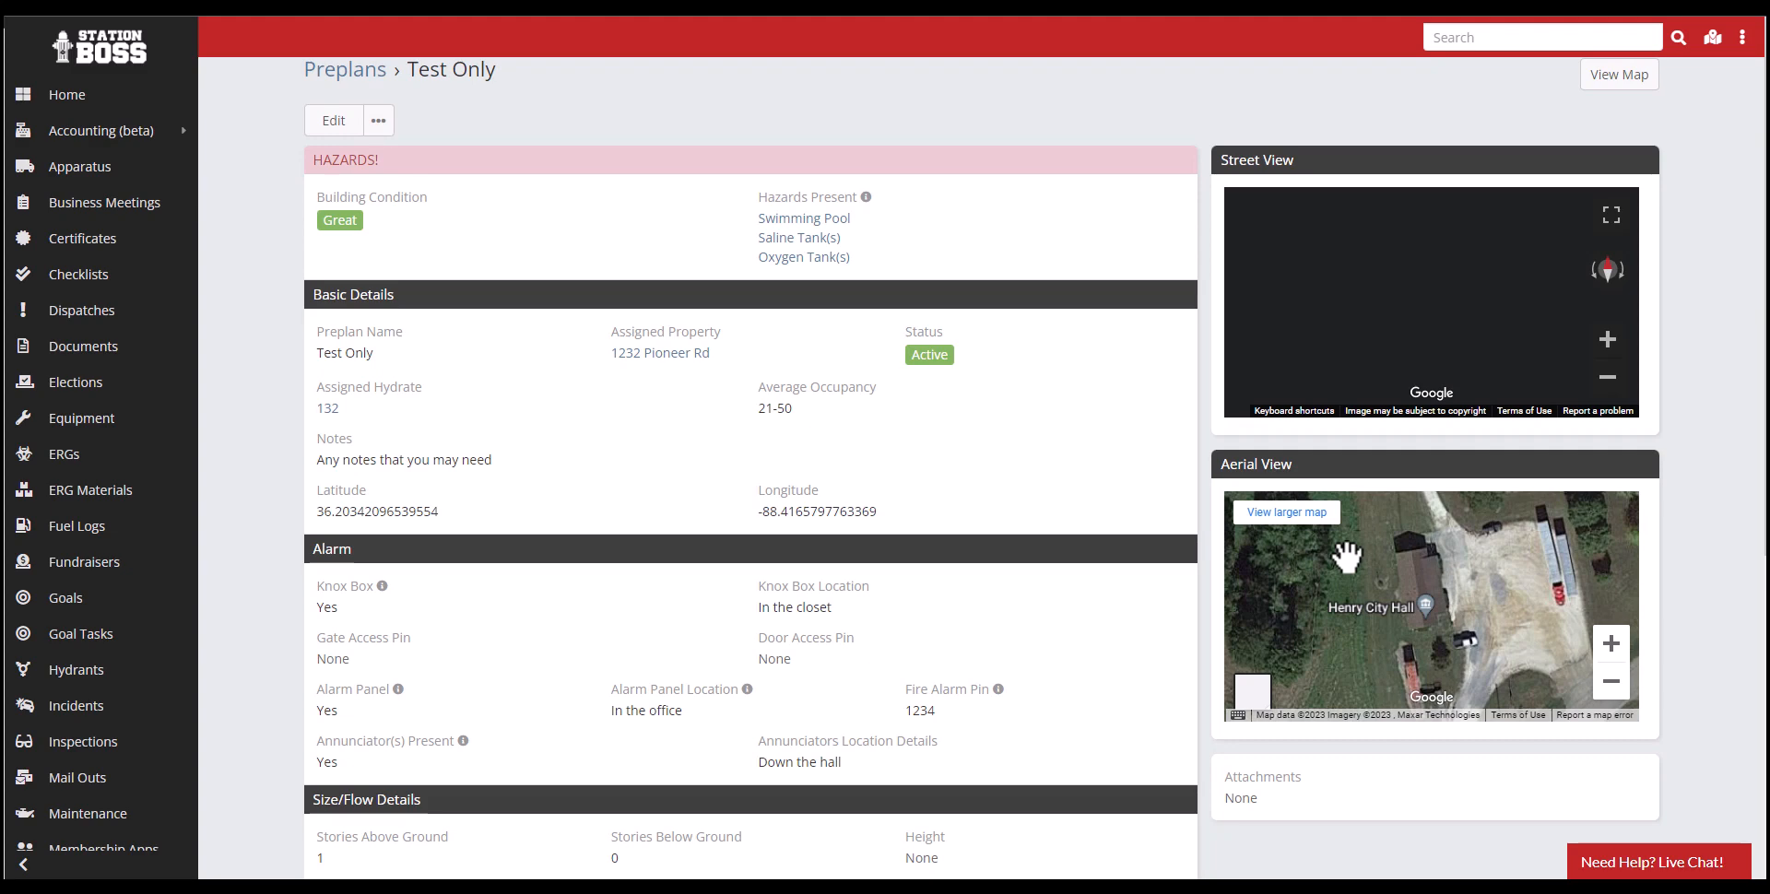
scroll(857, 640, down, 6)
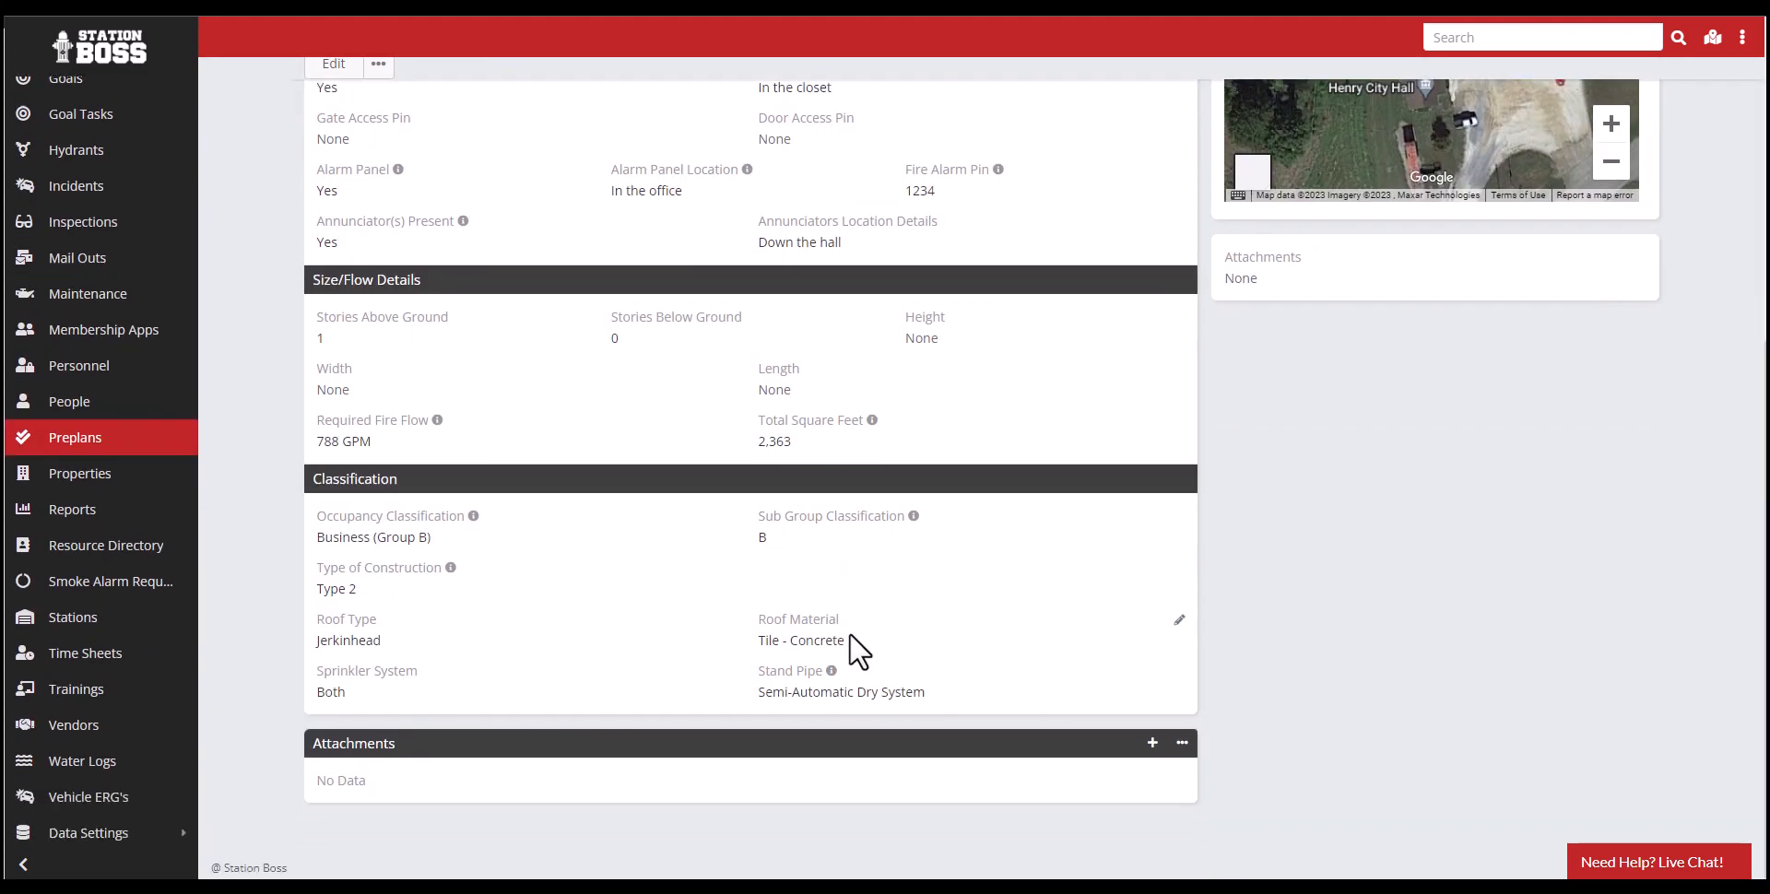
click(1152, 755)
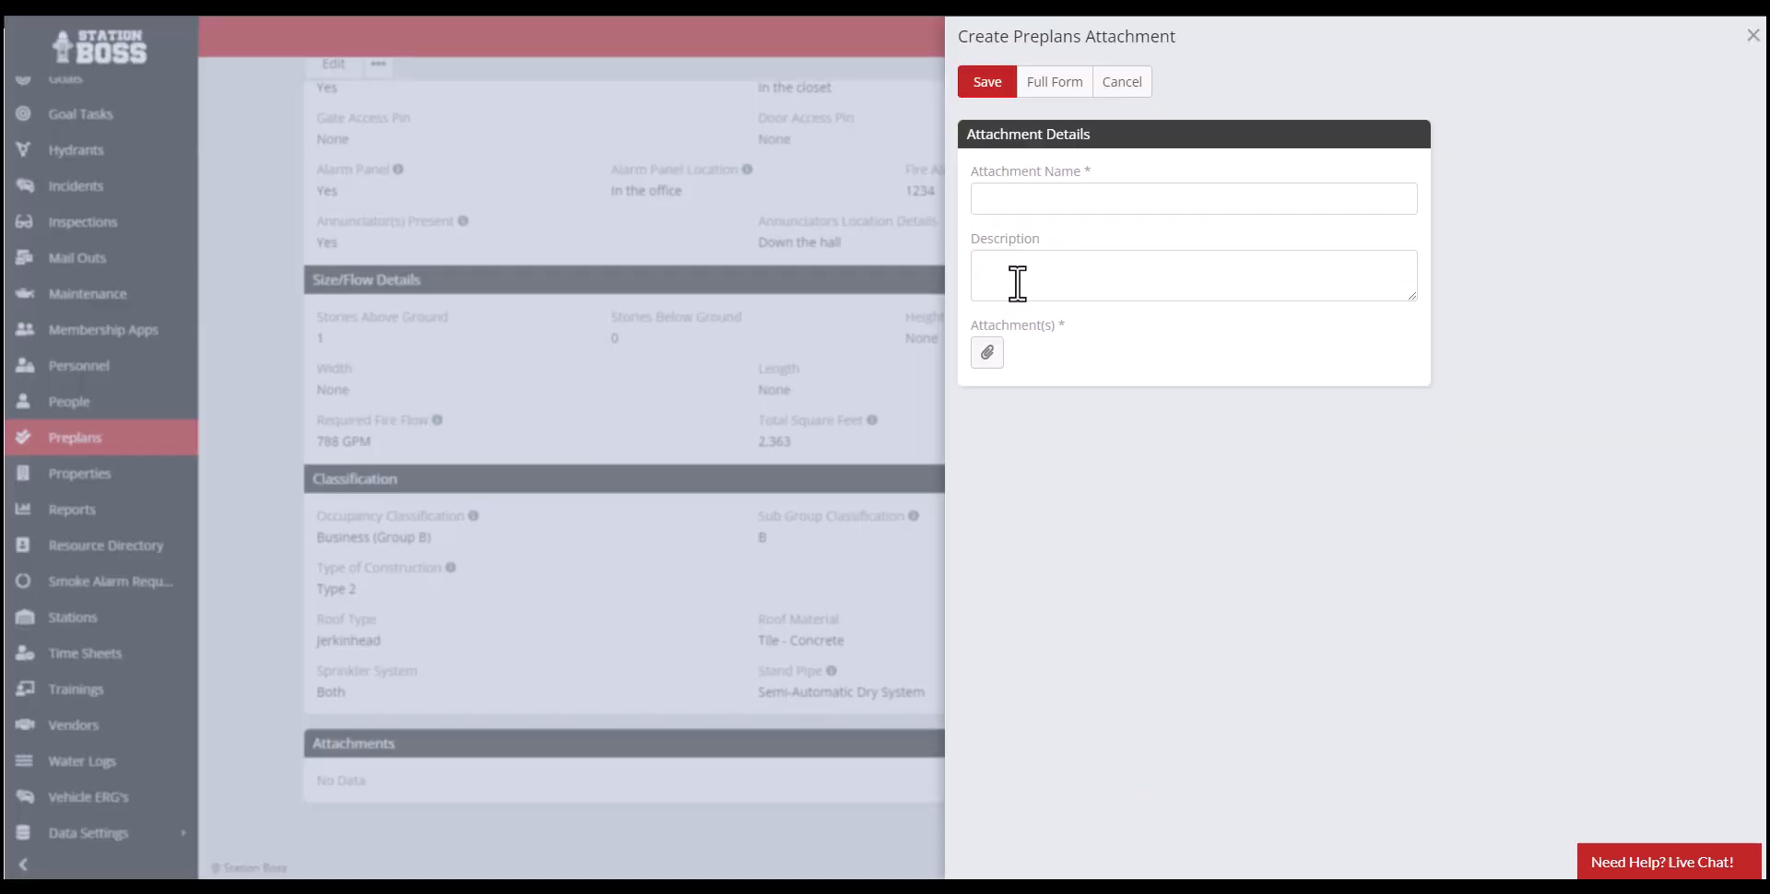
click(1025, 200)
text(Test Attachment)
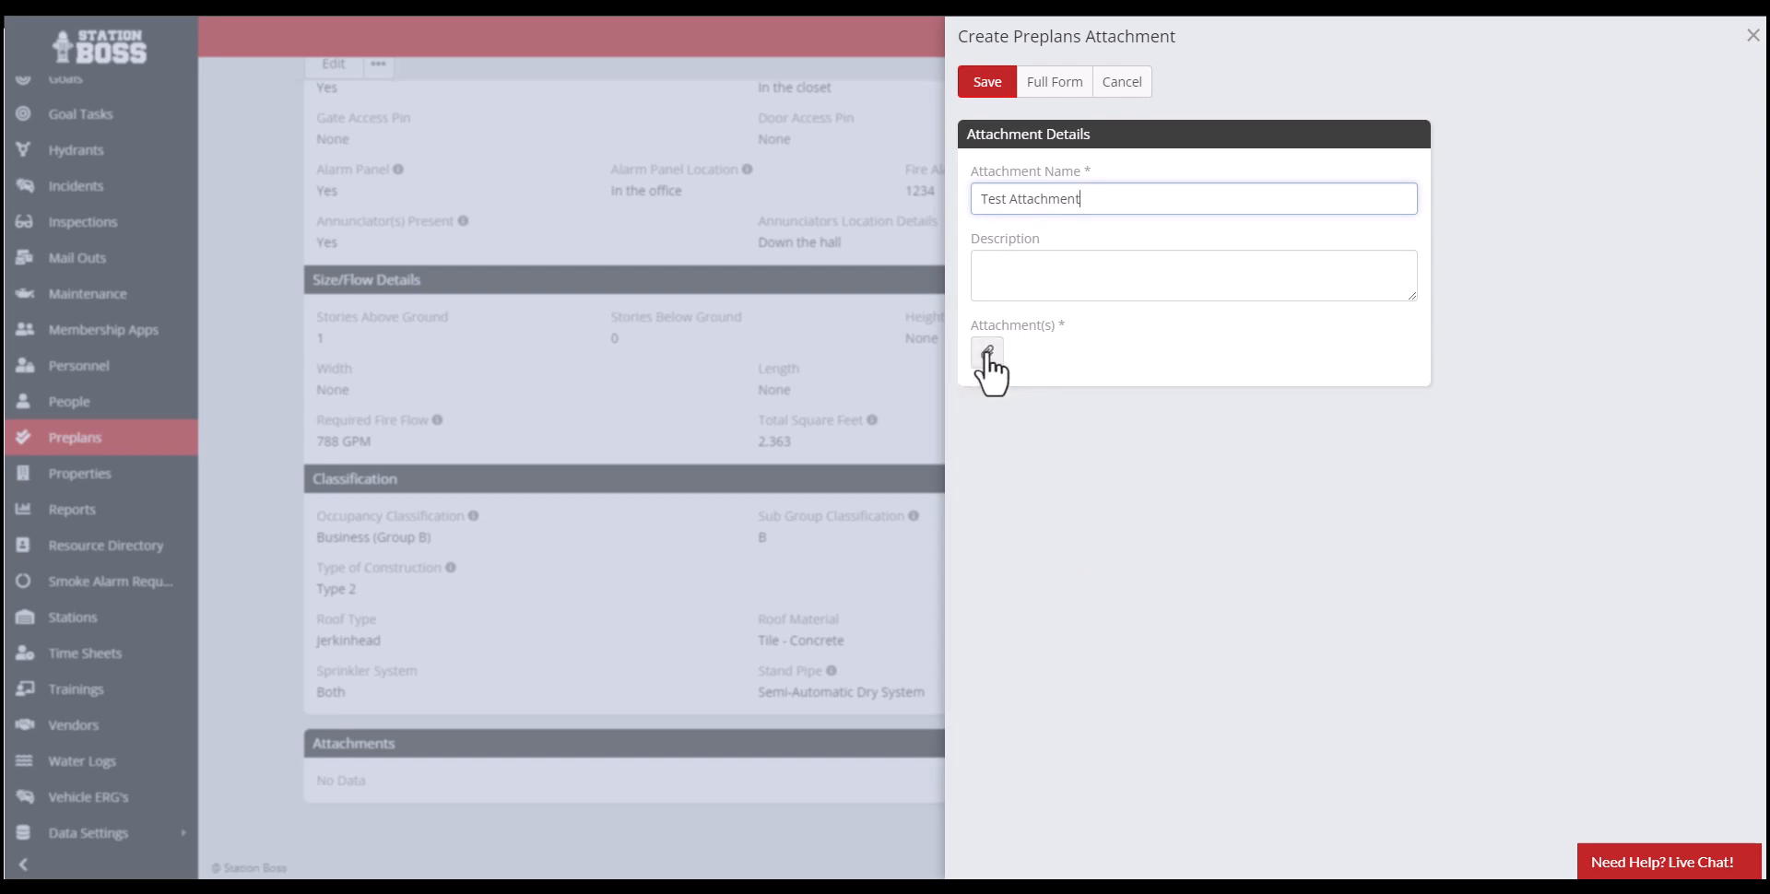
click(1122, 81)
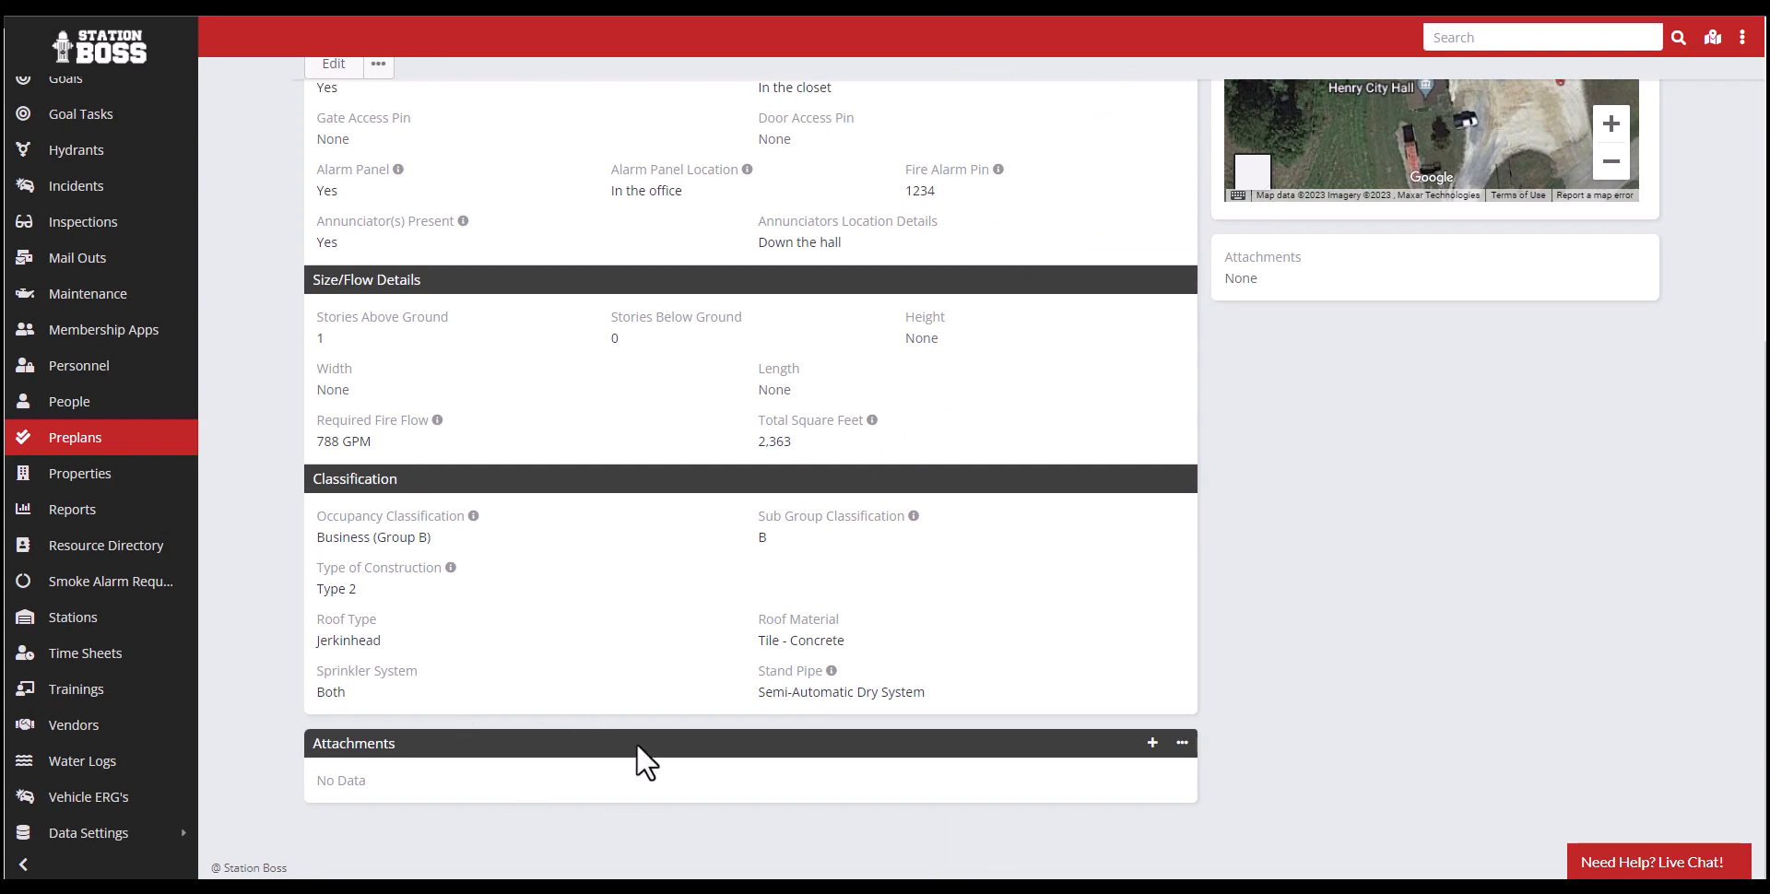
scroll(636, 766, up, 5)
scroll(616, 787, up, 1)
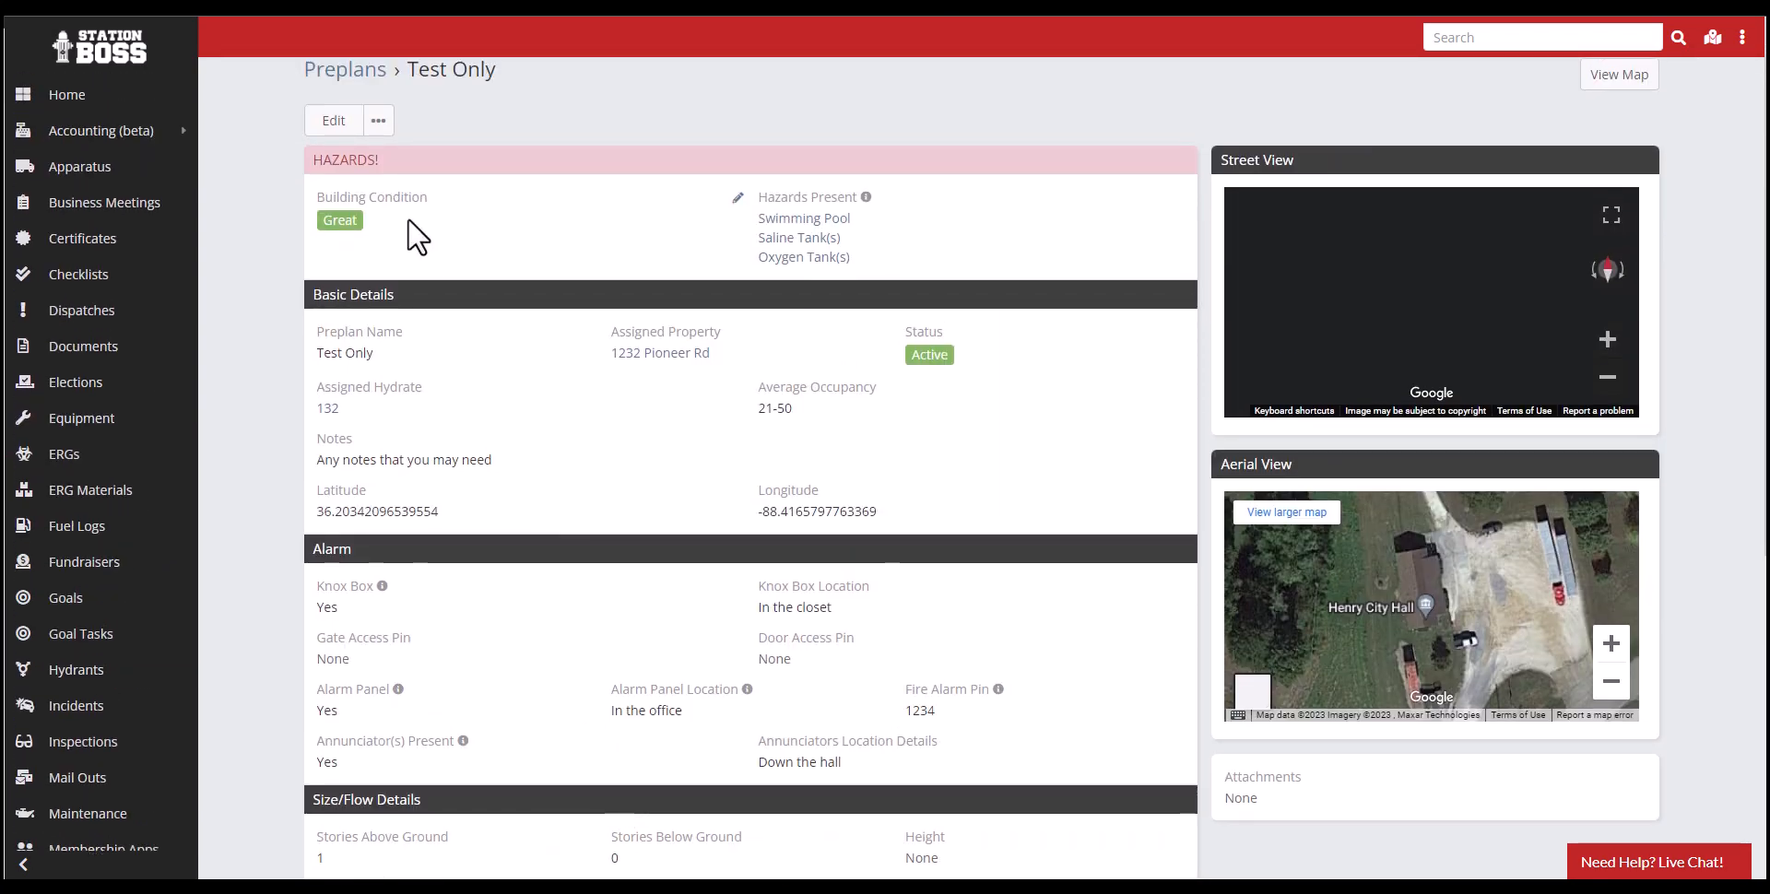